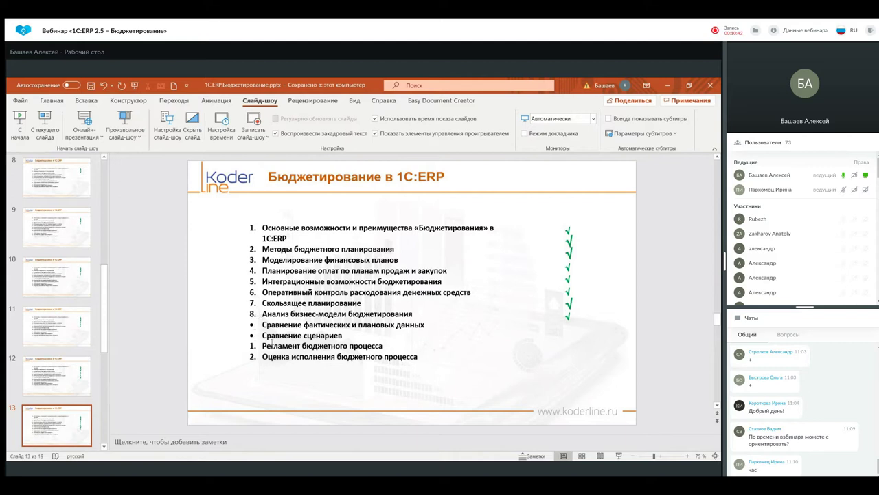
# Step: Advance the budgeting presentation from slide 13 to slide 17, going through the checked agenda topics
pyautogui.press('Down')
pyautogui.press('Down')
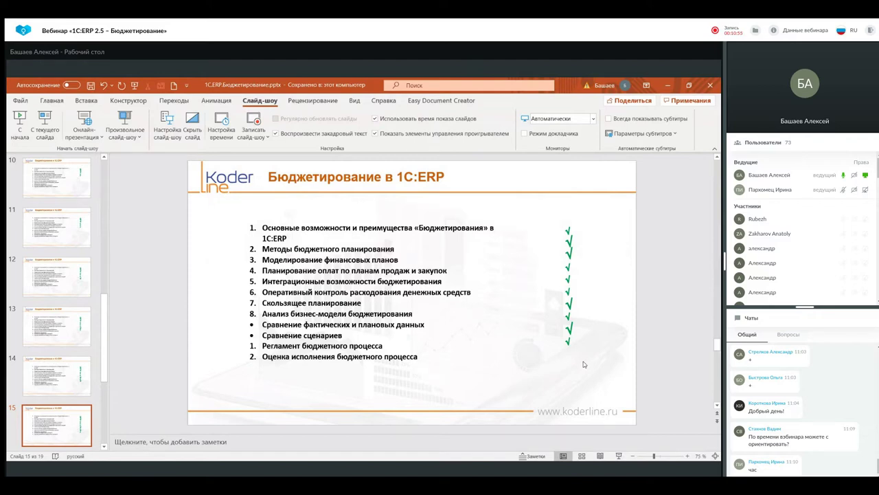
pyautogui.press('pagedown')
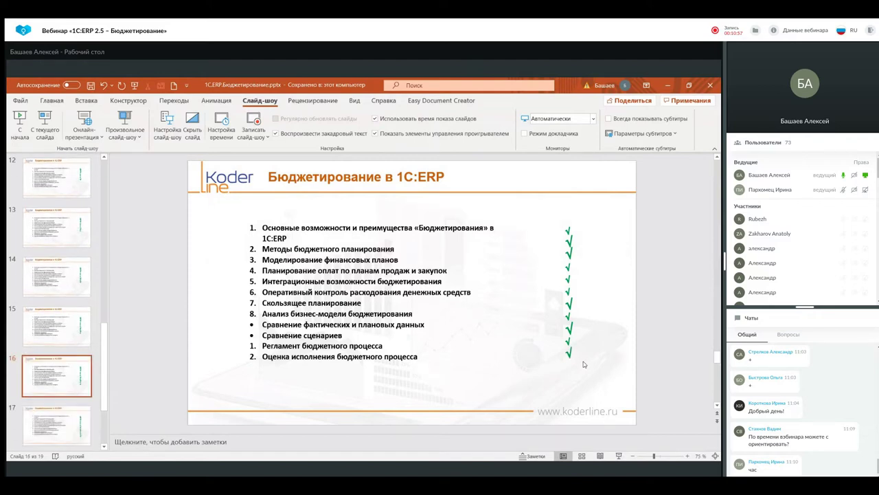
pyautogui.press('pagedown')
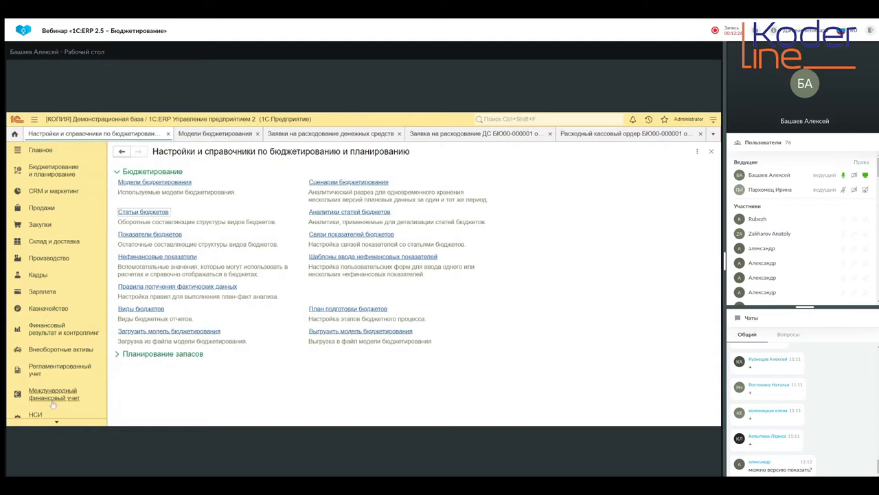
# Step: Switch to 1C:ERP and open the Бюджеты Организации model from the Вебинар group of the budgeting models
pyautogui.click(54, 173)
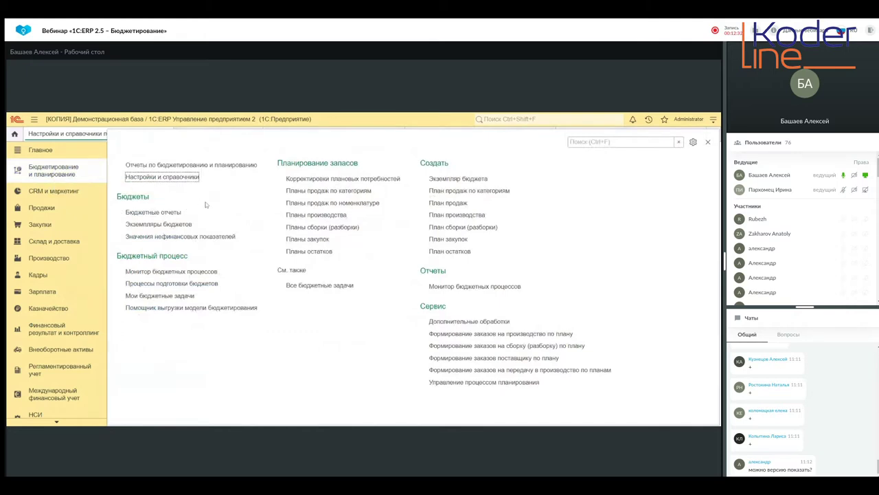
pyautogui.click(162, 177)
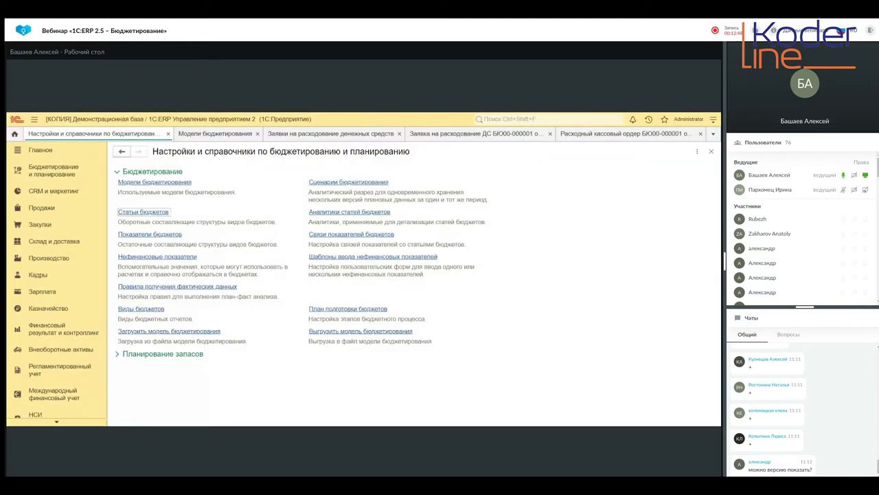
pyautogui.click(168, 184)
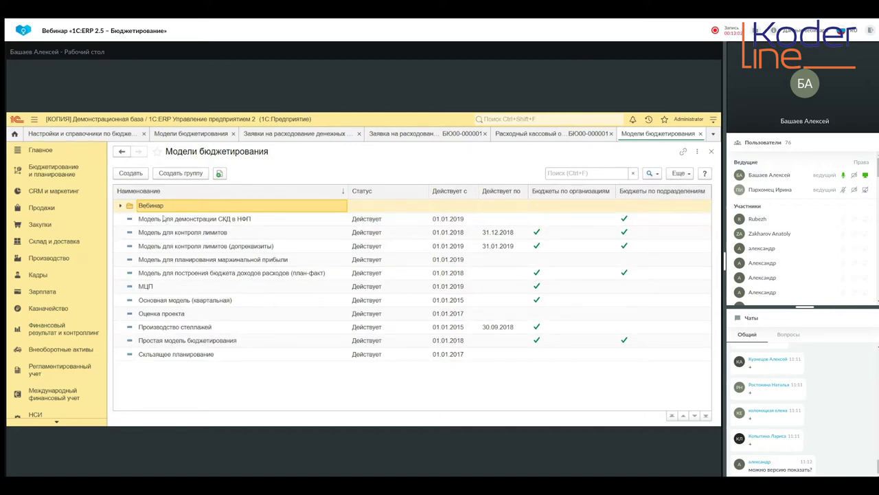
pyautogui.click(123, 207)
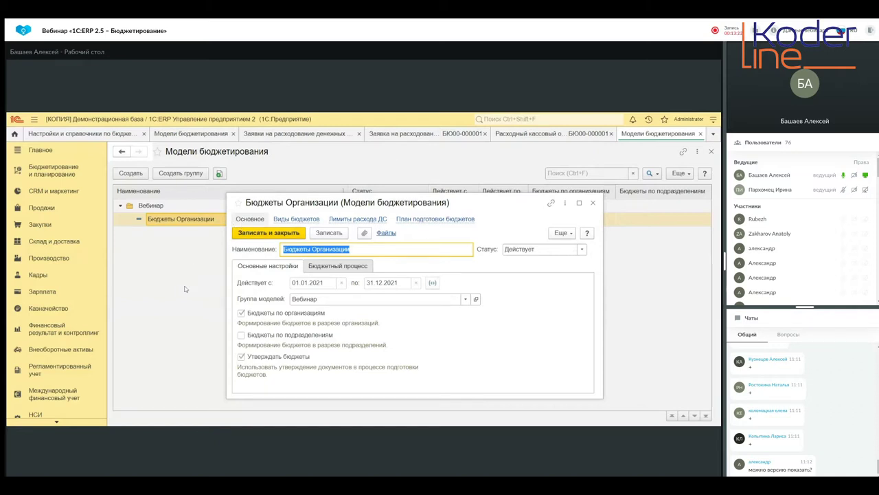
pyautogui.moveTo(497, 206); pyautogui.dragTo(409, 177)
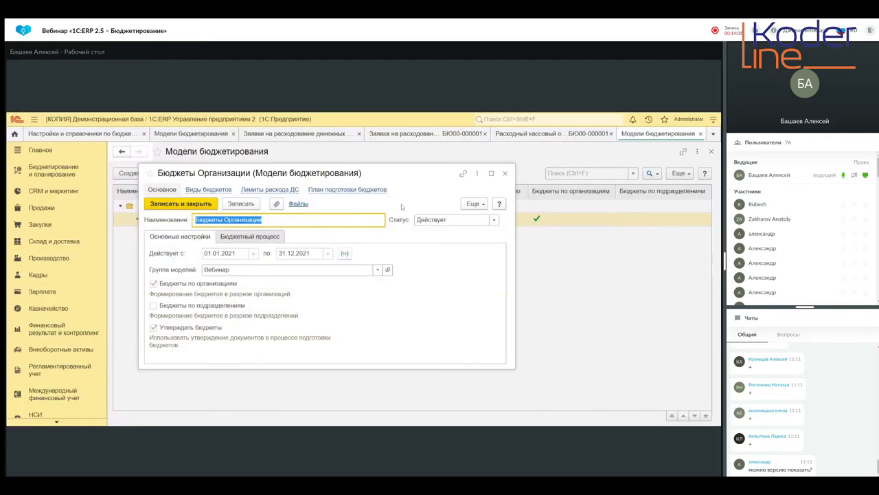
# Step: Review the model's status options, select Действует again, and view the model's budget types
pyautogui.click(494, 220)
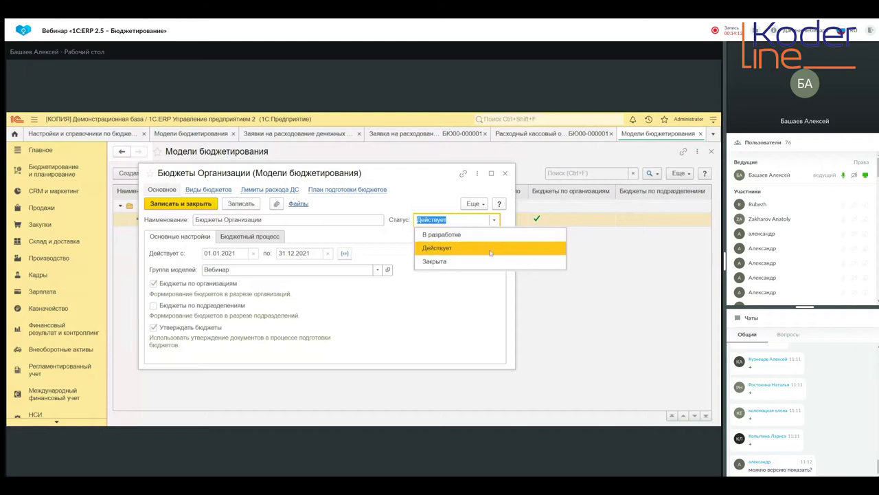
pyautogui.click(470, 248)
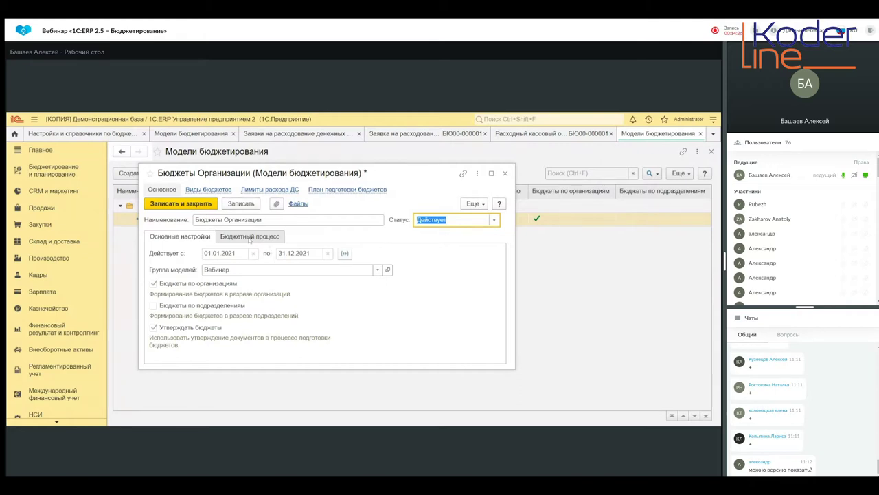
pyautogui.click(216, 190)
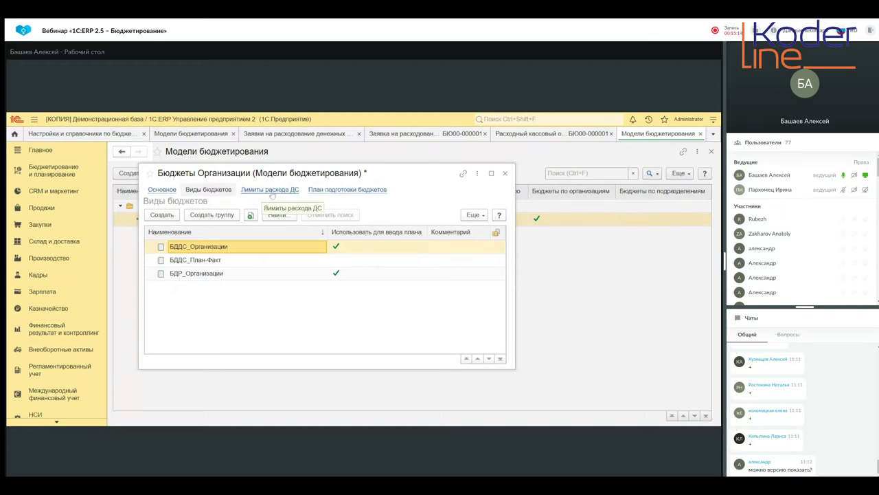
# Step: Examine the model's cash expenditure limits, including a blank new rule and the settings of the Оплата заработной платы rule
pyautogui.click(272, 191)
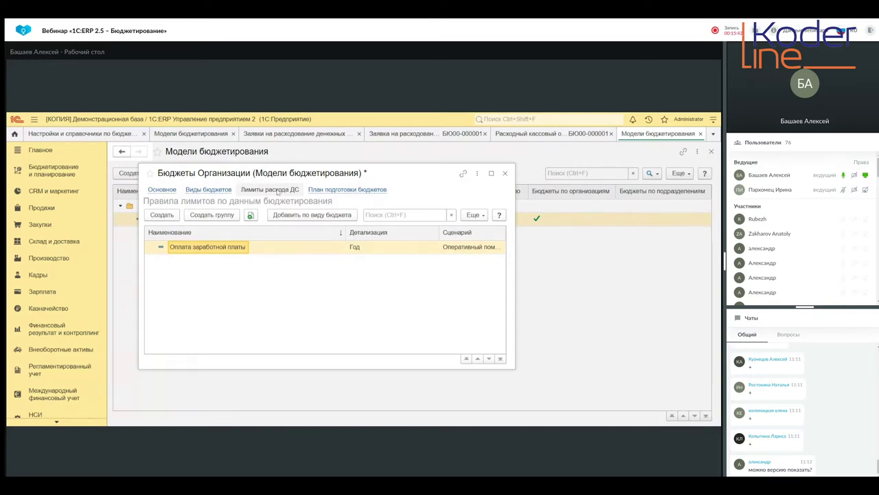
pyautogui.doubleClick(206, 246)
pyautogui.click(558, 155)
pyautogui.click(163, 215)
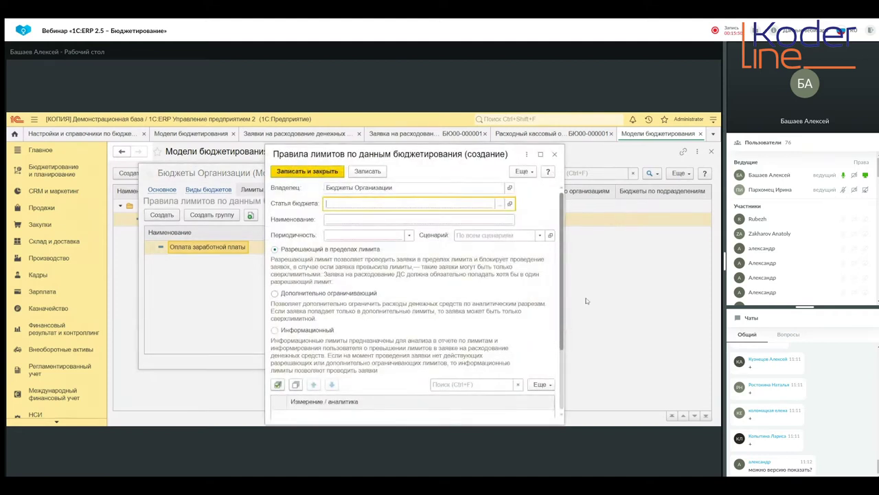
pyautogui.click(554, 155)
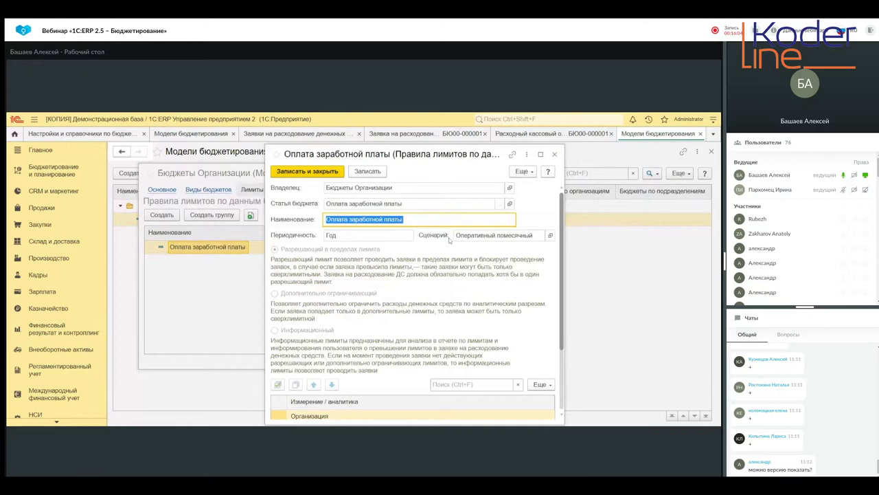
pyautogui.scroll(-3, 383, 341)
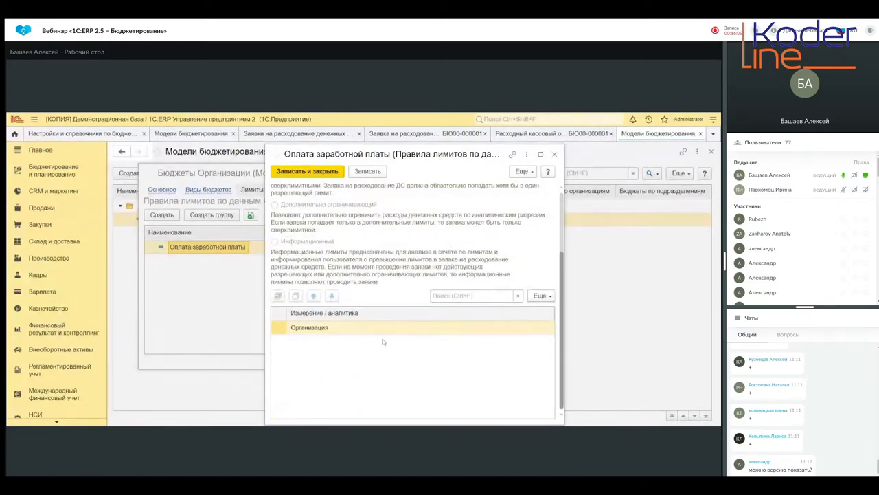
pyautogui.scroll(3, 519, 221)
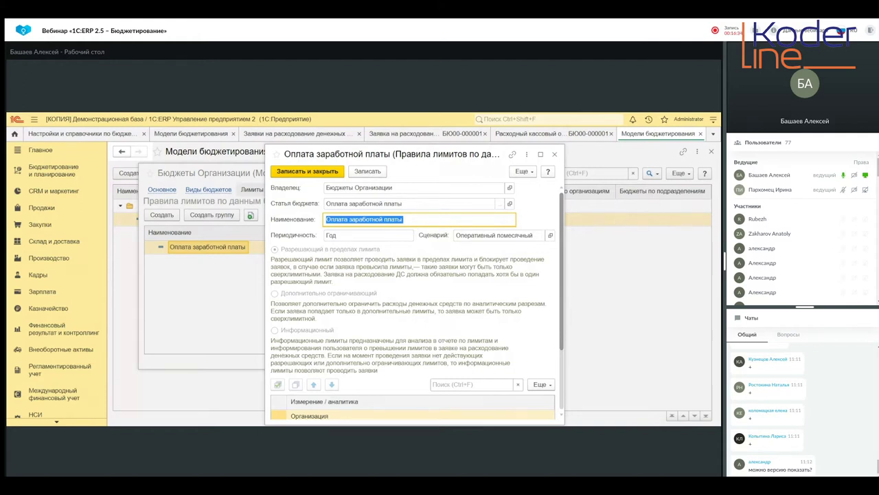
pyautogui.click(555, 155)
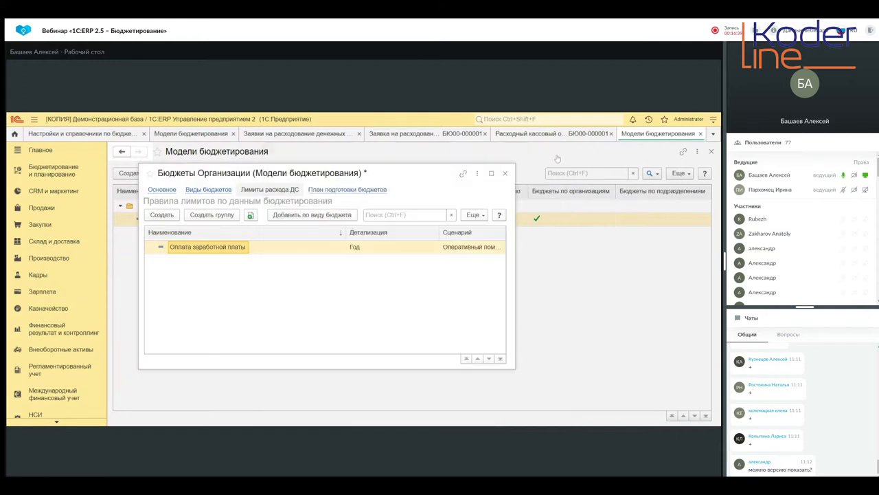
# Step: Close the model without saving its changes, and reopen Бюджеты Организации to view its budget types
pyautogui.click(505, 173)
pyautogui.click(427, 293)
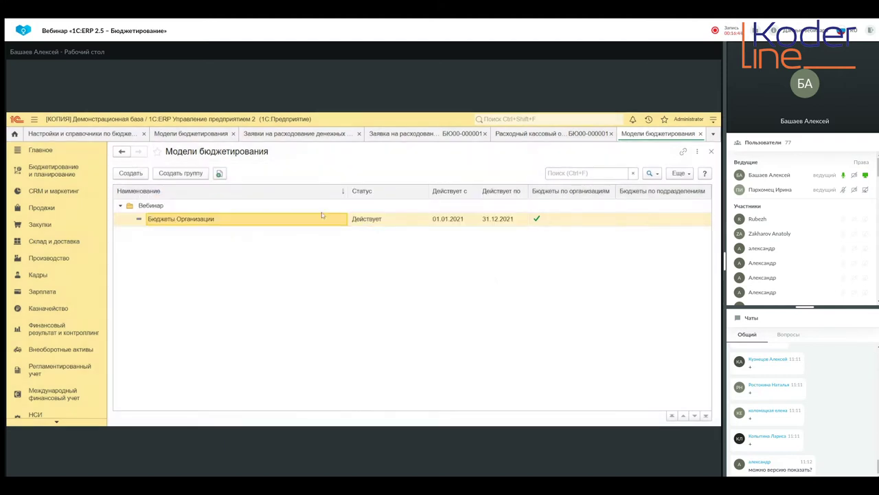
pyautogui.doubleClick(240, 223)
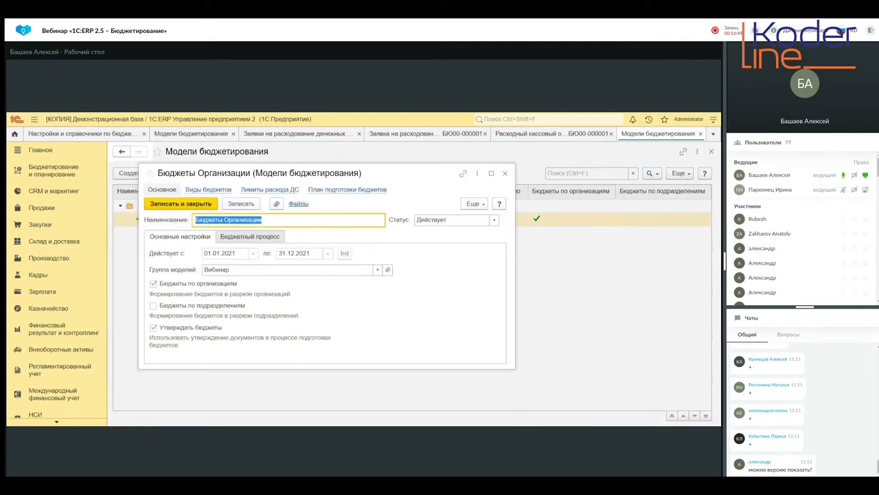
pyautogui.click(210, 189)
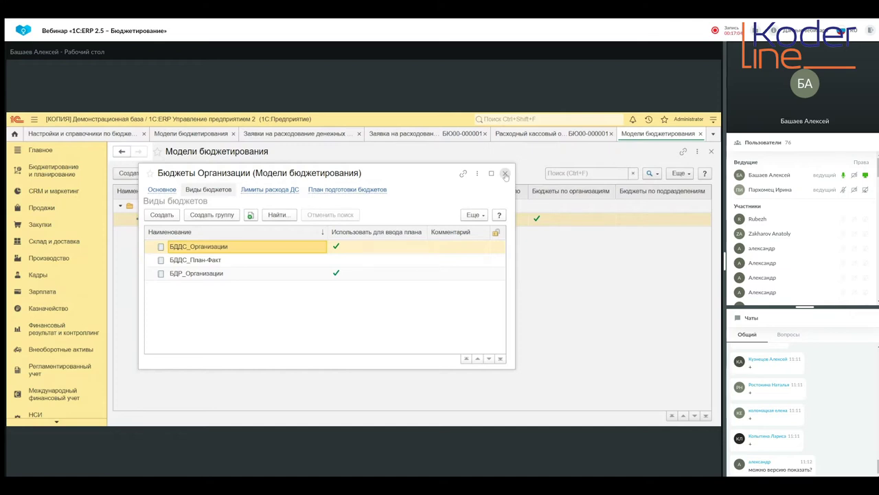
pyautogui.click(505, 173)
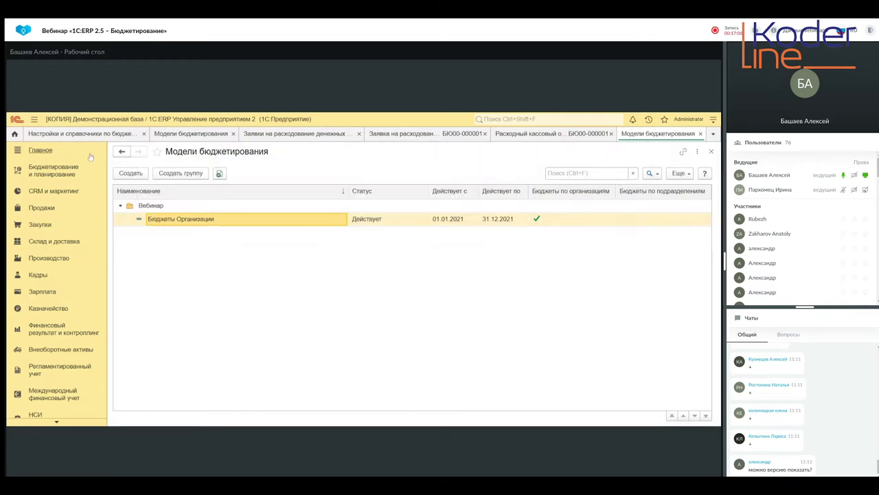
# Step: Open the budget items directory and examine the Оплата заработной платы item in the Вебинар / БДДС group
pyautogui.click(54, 170)
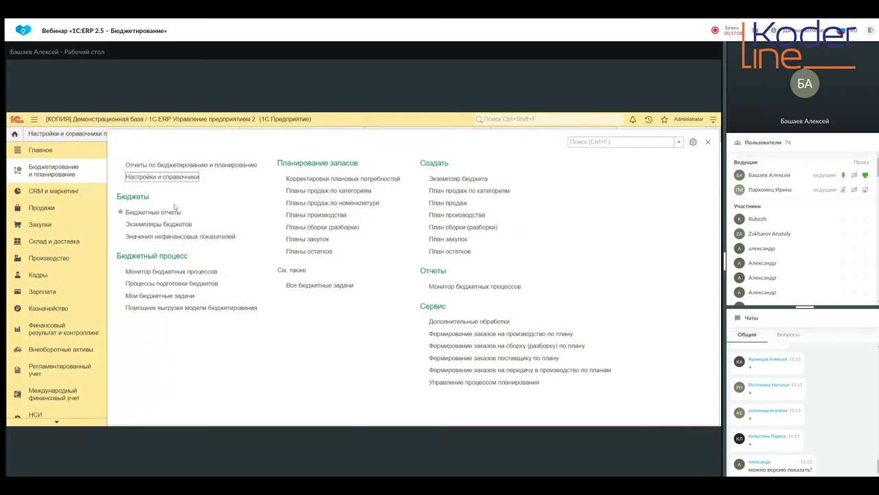
pyautogui.click(171, 180)
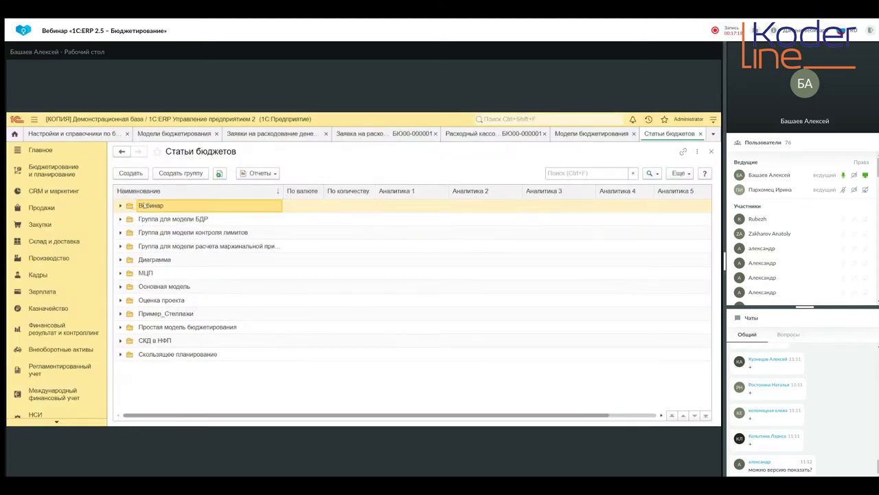
pyautogui.click(122, 207)
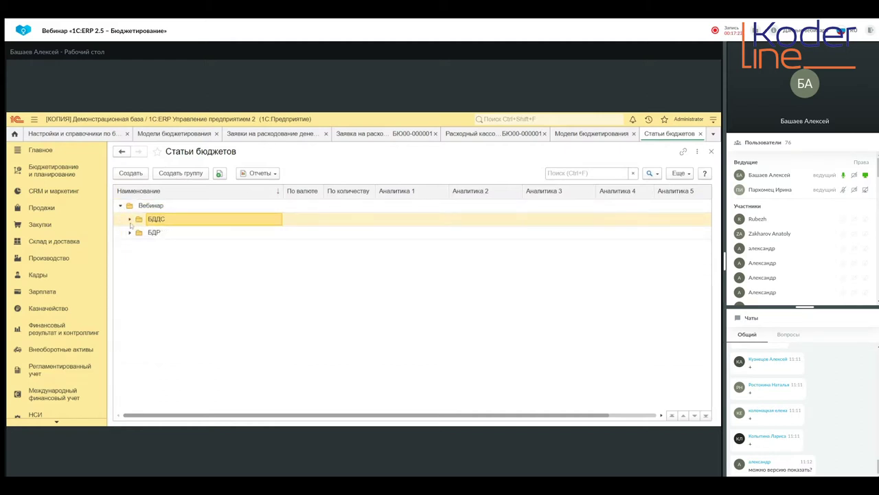
pyautogui.click(129, 219)
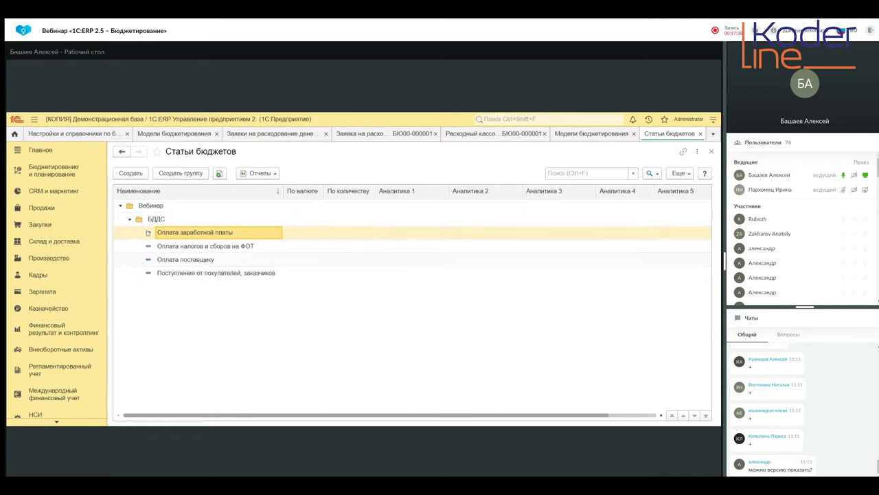
pyautogui.doubleClick(198, 235)
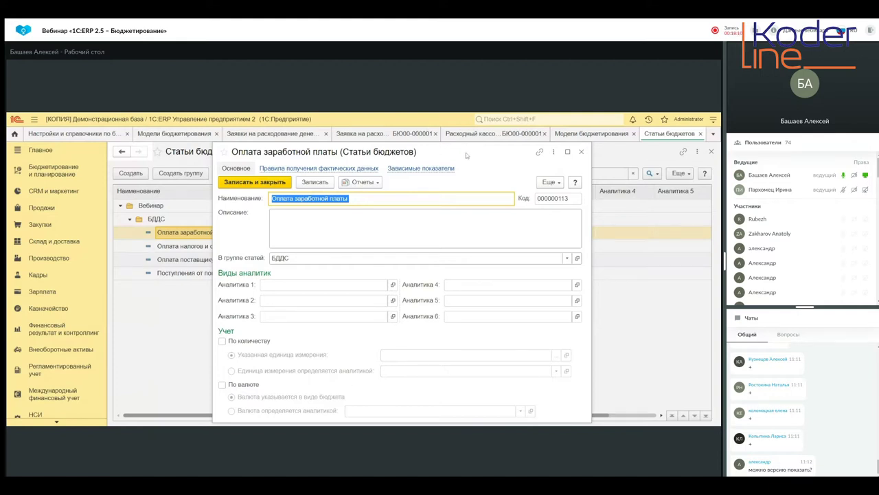
pyautogui.moveTo(465, 152); pyautogui.dragTo(467, 170)
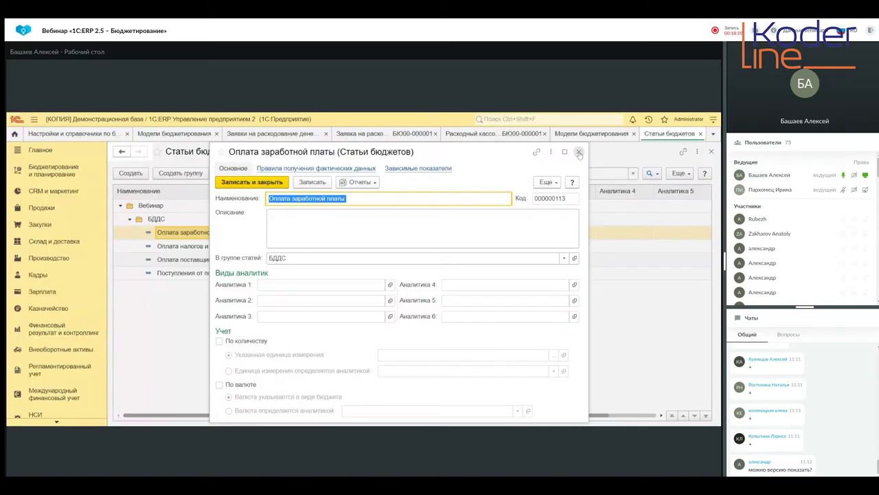
pyautogui.click(622, 151)
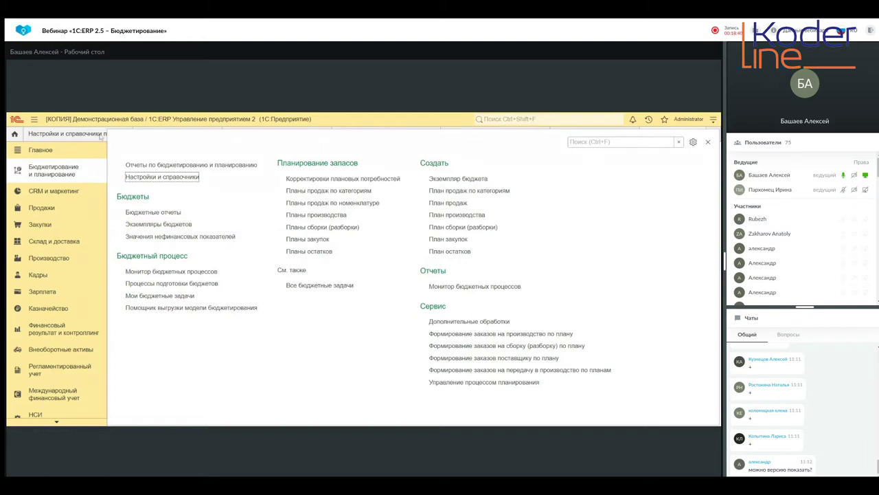
# Step: Open the budgeting scenarios directory and examine the Оперативный помесячный scenario in the Вебинар group
pyautogui.click(144, 178)
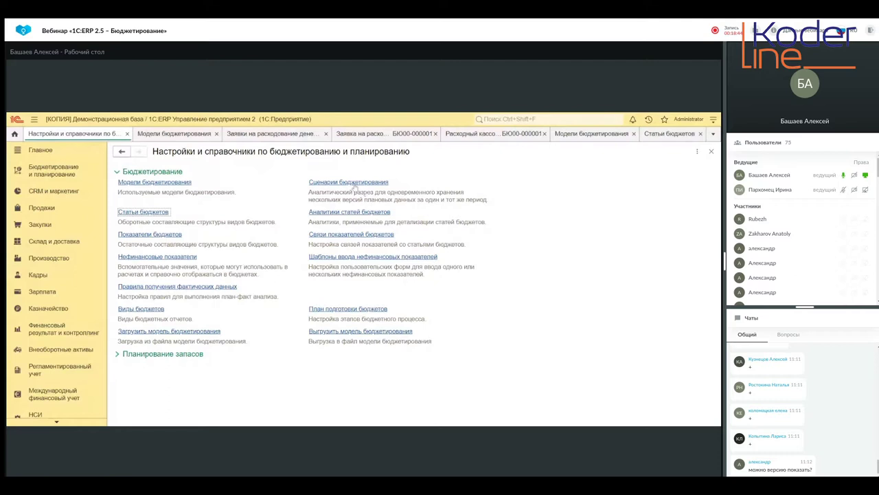
pyautogui.click(353, 186)
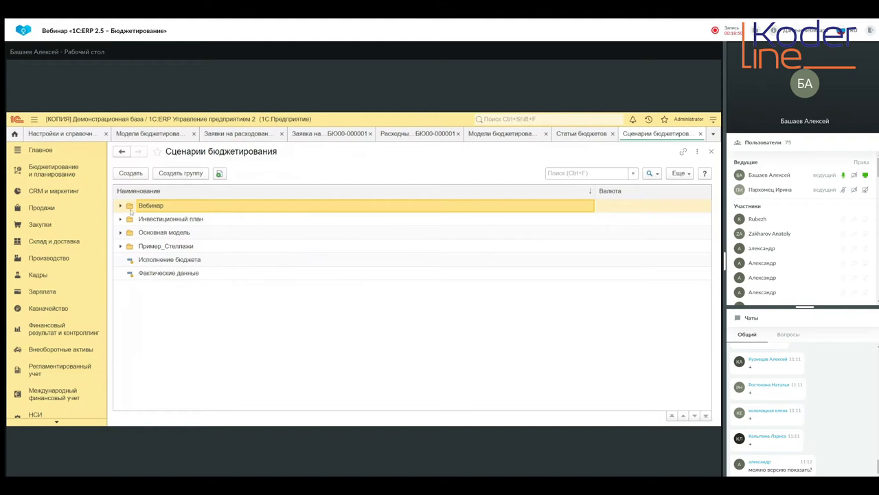
pyautogui.click(121, 206)
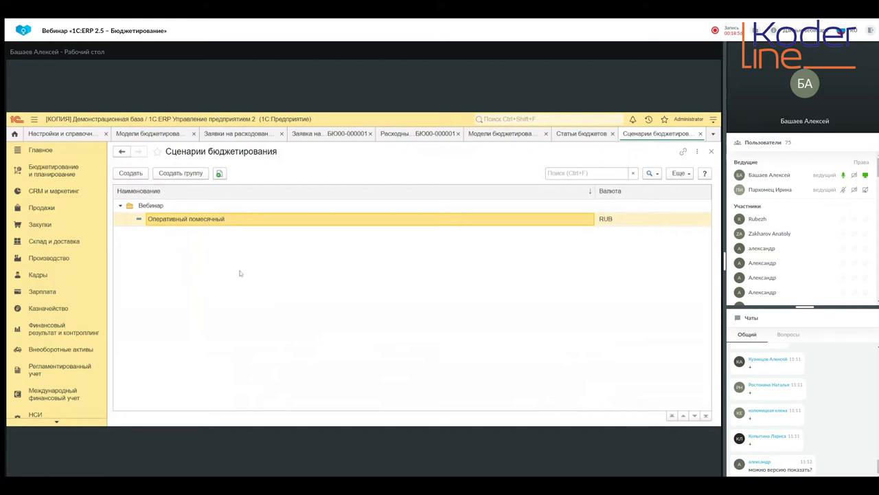
pyautogui.doubleClick(217, 219)
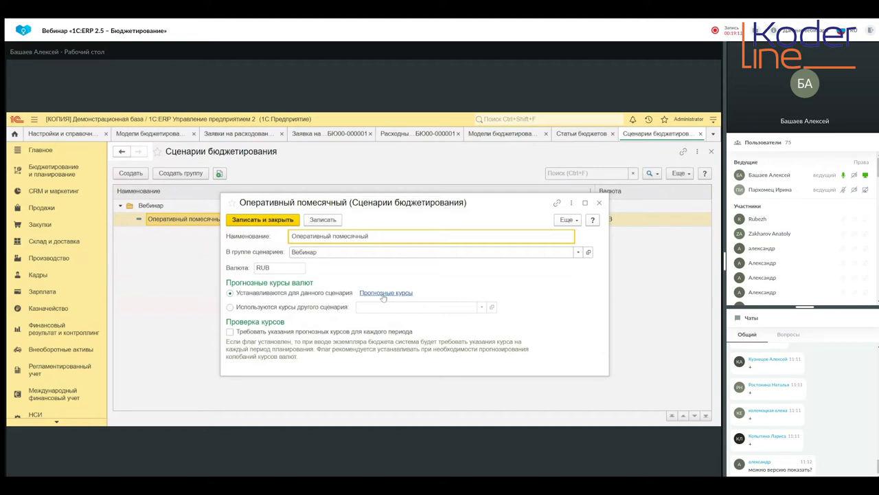
# Step: Open the forecast exchange rates of the Оперативный помесячный scenario and examine a blank new rate, including its currency choices, without saving it
pyautogui.click(383, 294)
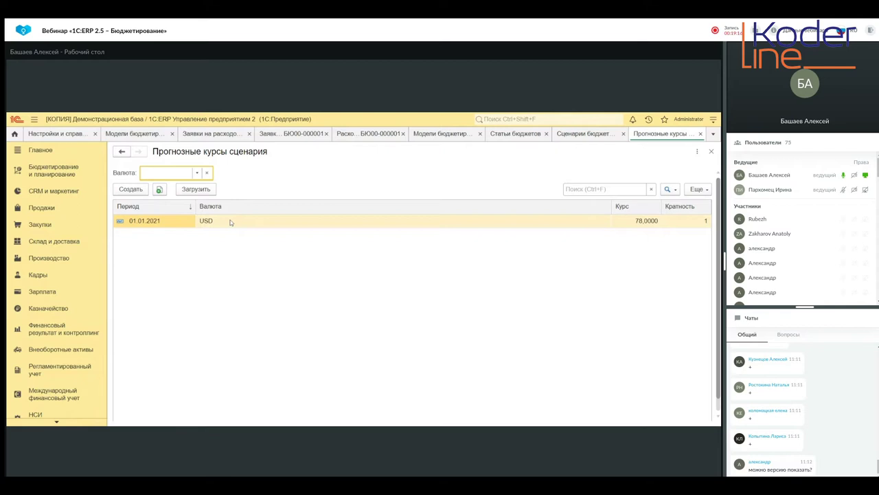
pyautogui.click(130, 190)
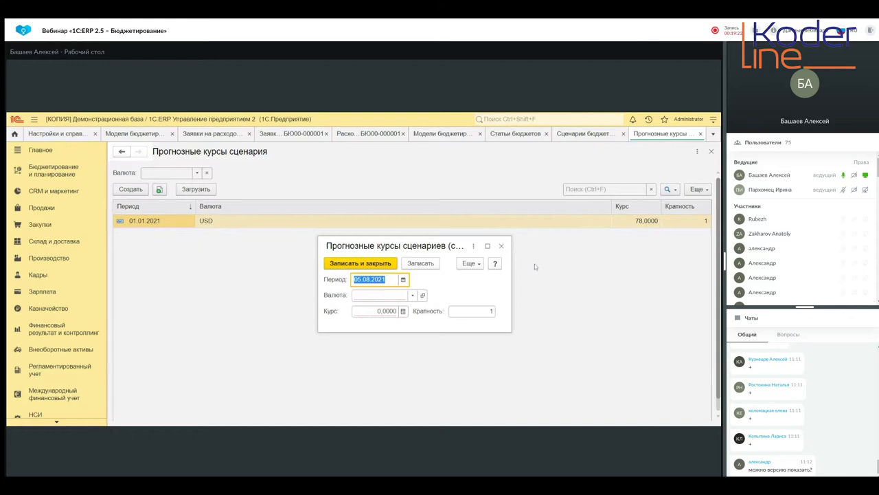
pyautogui.click(413, 296)
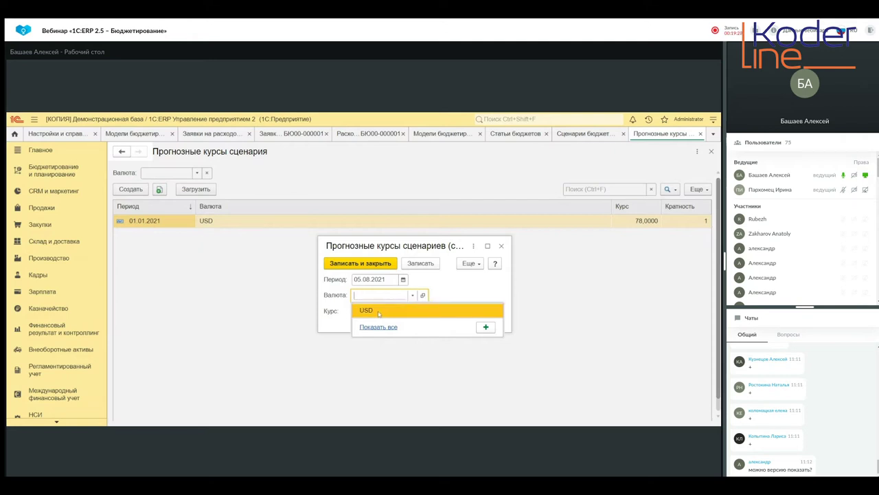
pyautogui.click(502, 247)
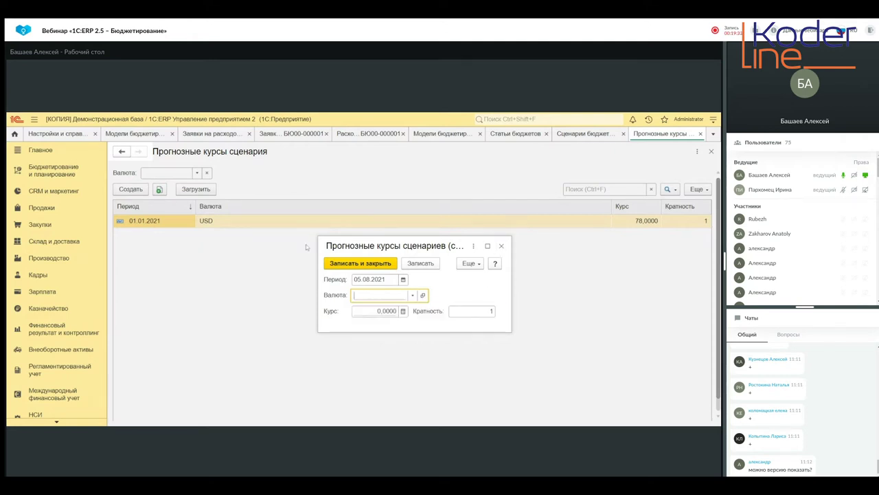
pyautogui.click(501, 246)
# Step: Examine the USD forecast rate record dated 01.01.2021, then close the forecast rates, the scenario and the scenarios directory
pyautogui.click(243, 224)
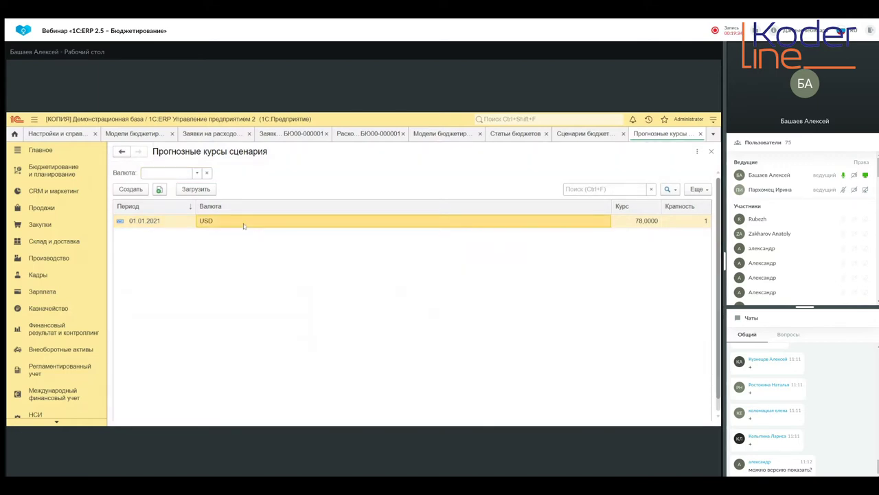
pyautogui.doubleClick(243, 223)
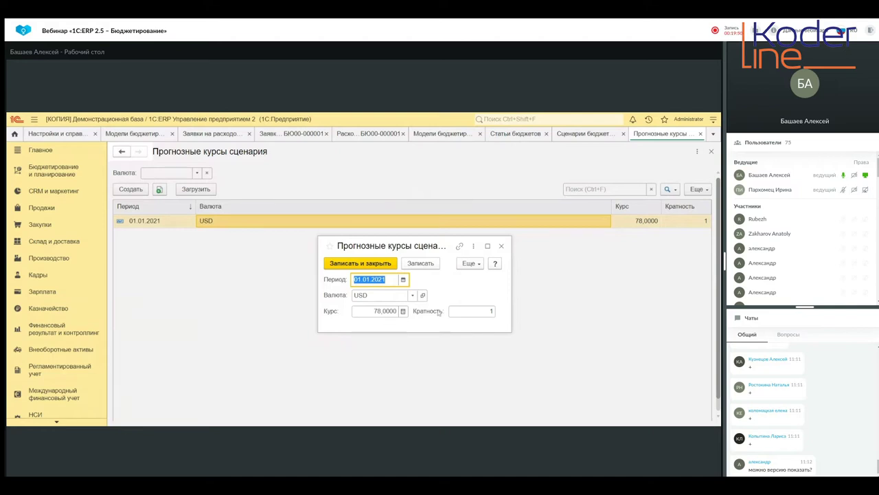
pyautogui.click(502, 247)
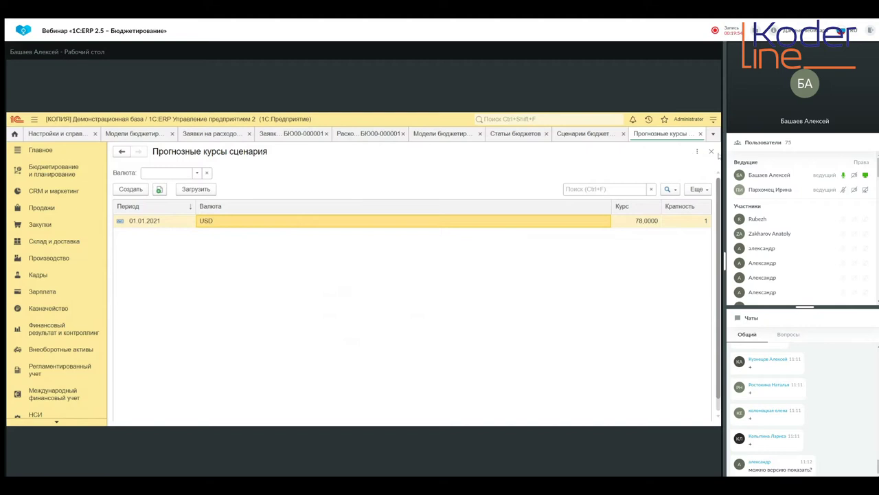
pyautogui.click(712, 151)
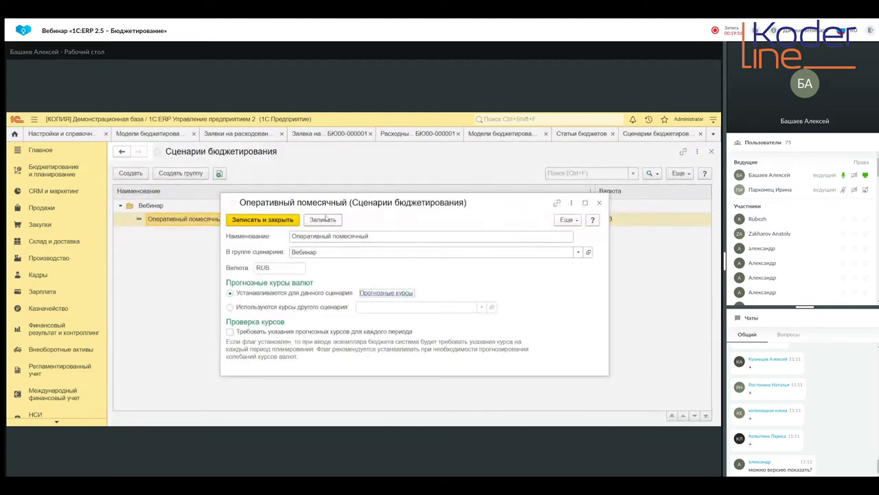
pyautogui.click(324, 218)
pyautogui.click(599, 202)
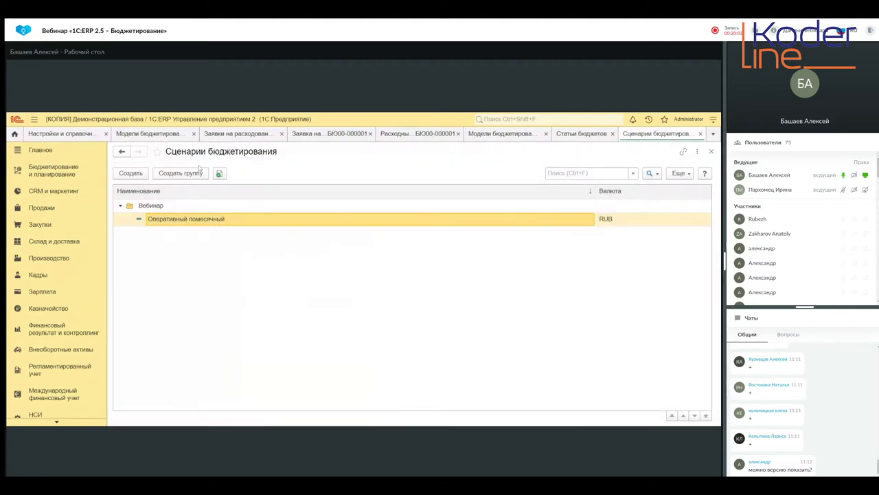
pyautogui.click(699, 134)
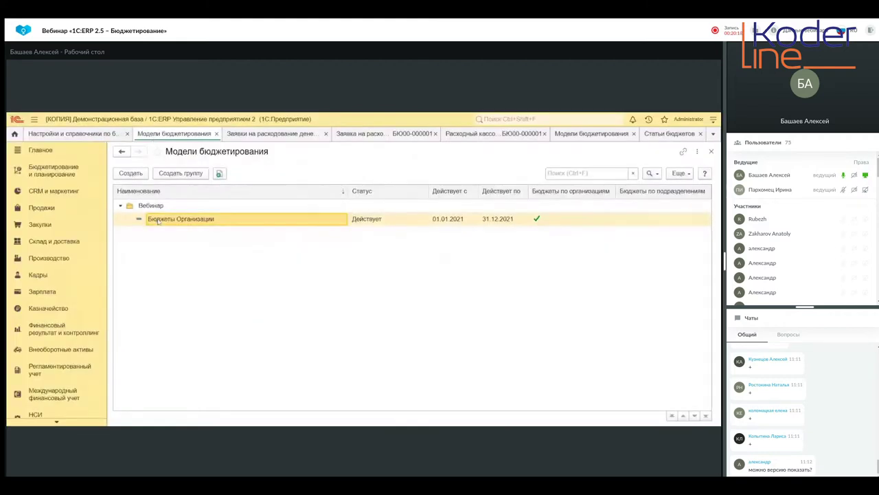
# Step: Open the Бюджеты Организации model and view its budget types, checking the budgeting settings and directories page as well
pyautogui.doubleClick(158, 221)
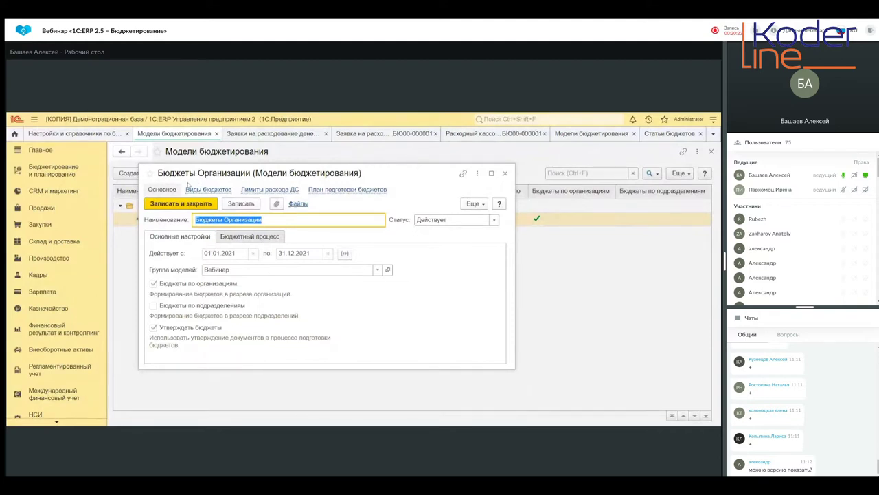
pyautogui.click(215, 194)
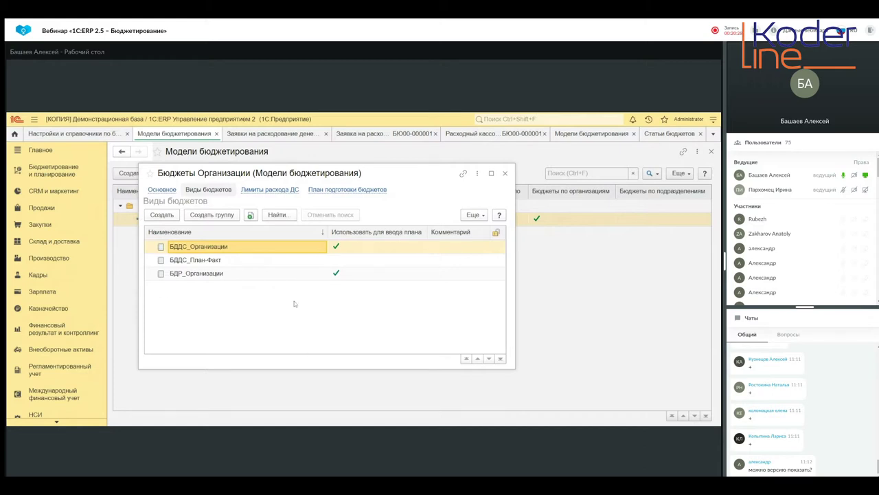
pyautogui.click(33, 120)
pyautogui.click(144, 178)
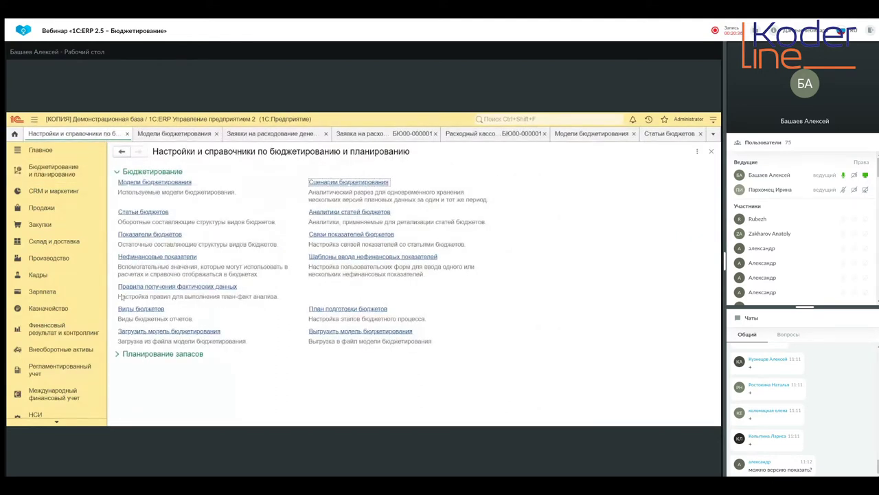
pyautogui.click(289, 135)
pyautogui.click(208, 134)
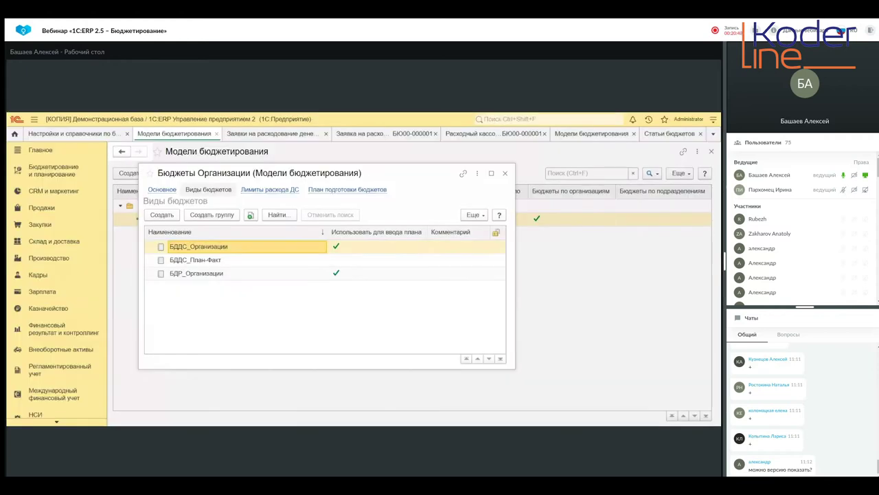
# Step: Open the БДДС_Организации budget type and examine its main settings, planning method options and budget structure
pyautogui.doubleClick(239, 250)
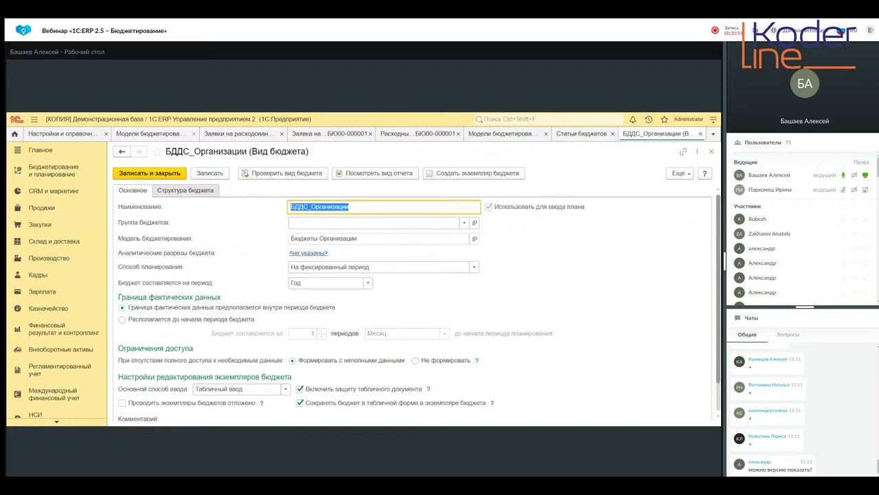
pyautogui.scroll(-1, 640, 277)
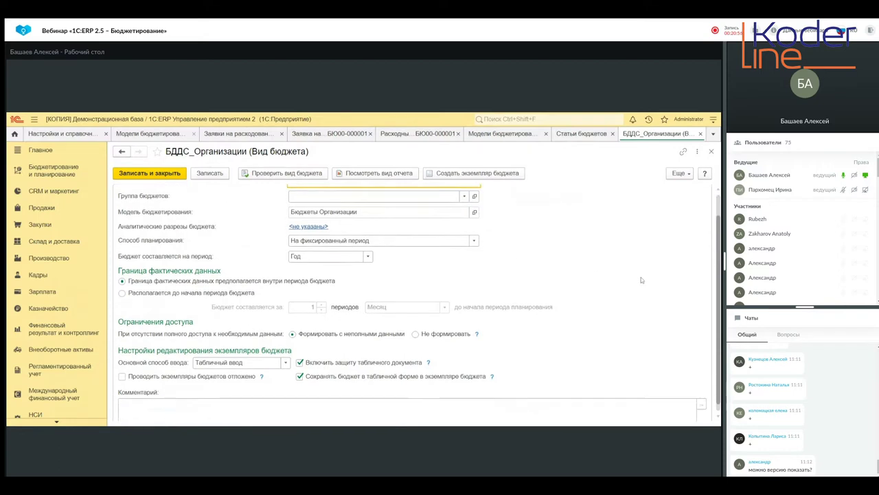
pyautogui.scroll(1, 525, 249)
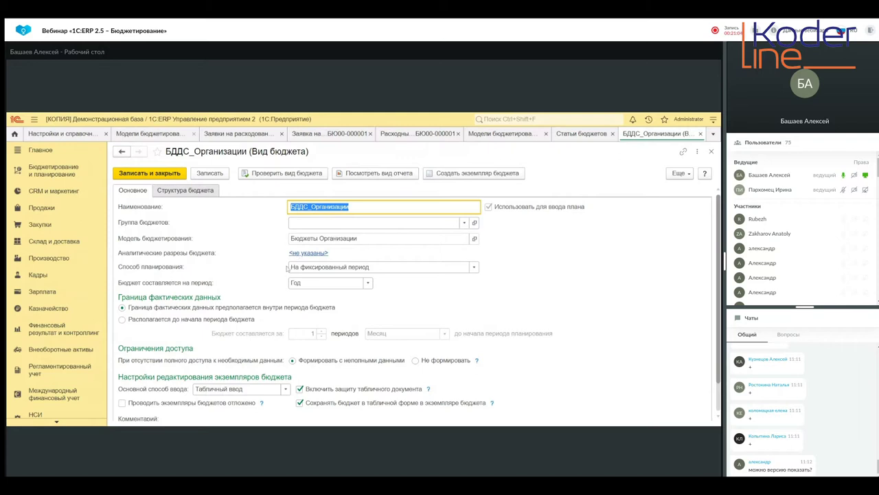
pyautogui.click(473, 266)
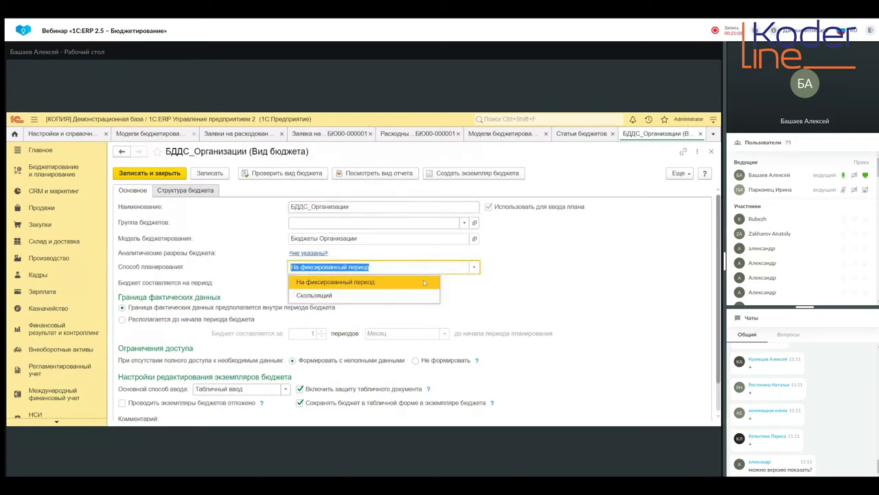
pyautogui.click(476, 293)
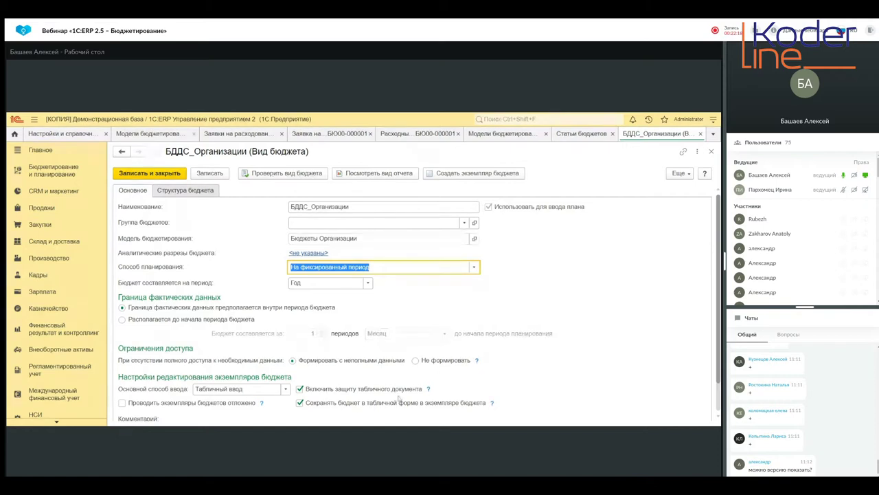
pyautogui.scroll(-1, 589, 349)
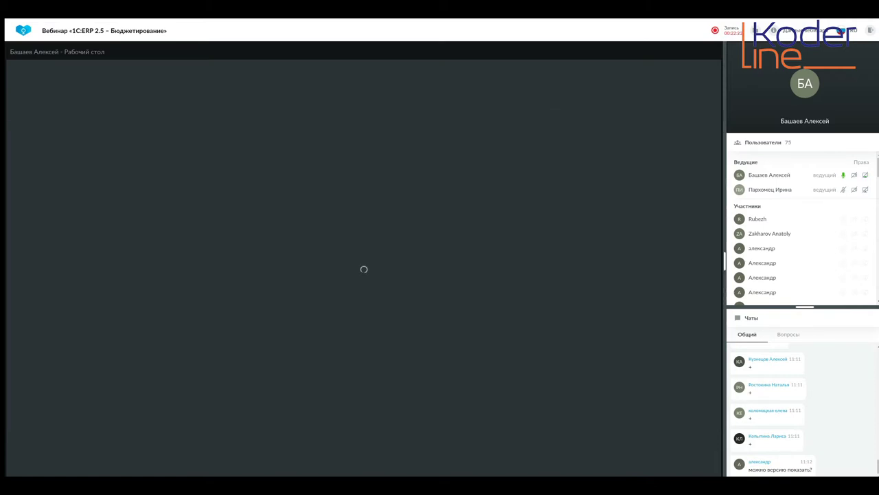
pyautogui.scroll(1, 589, 347)
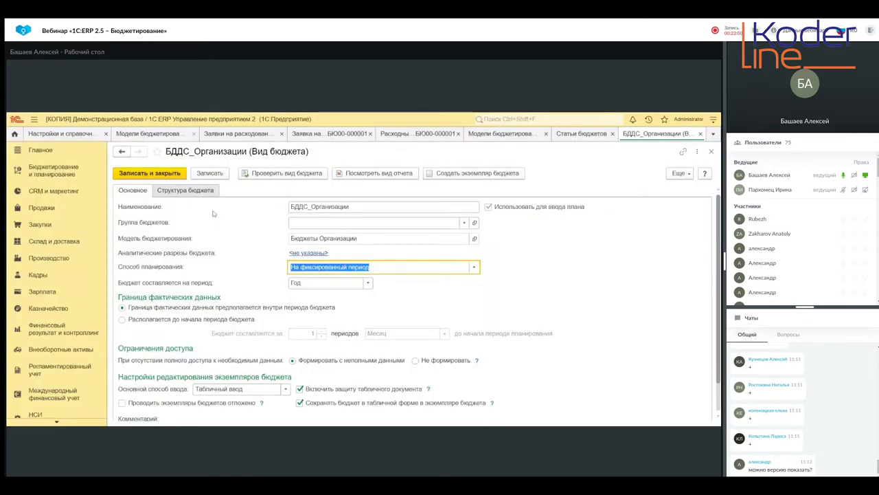
pyautogui.click(197, 193)
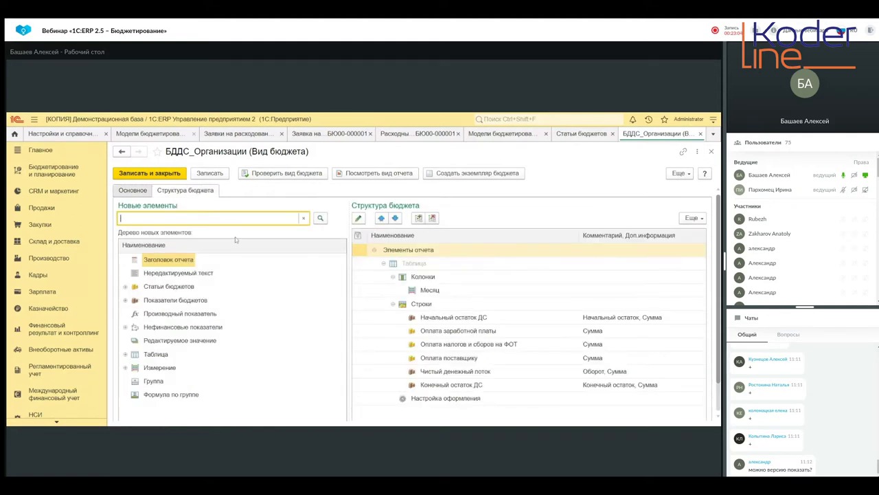
pyautogui.scroll(-1, 236, 239)
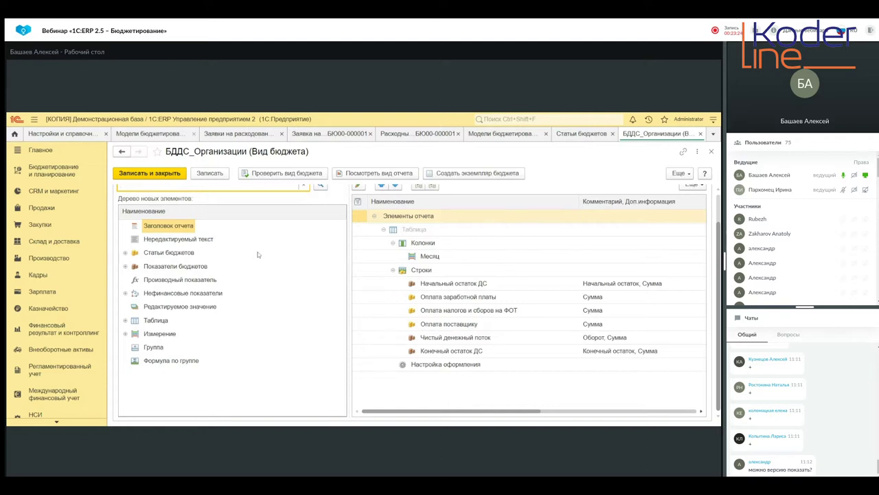
# Step: Open the БДР_Организации budget type from the model and examine its main settings and budget structure
pyautogui.click(162, 136)
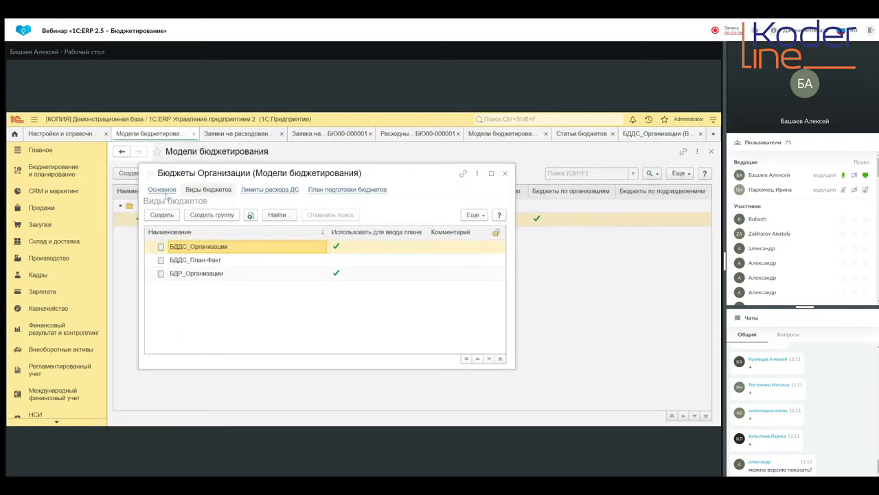
pyautogui.click(177, 275)
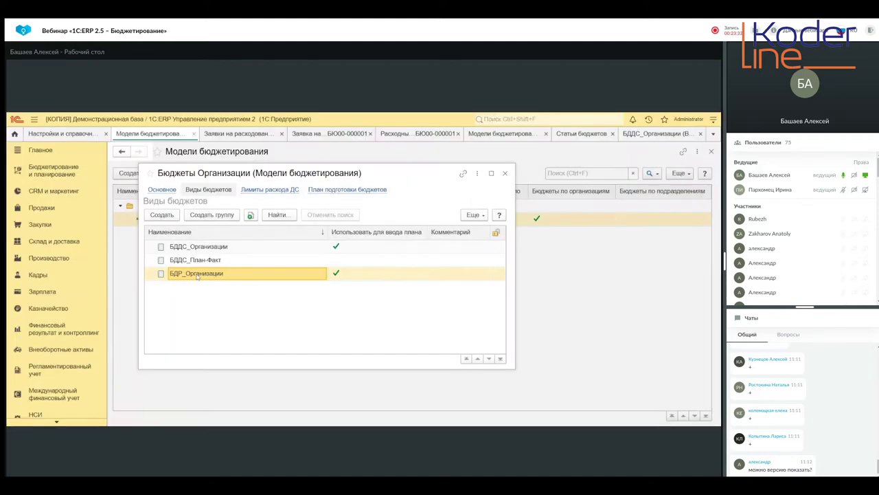
pyautogui.doubleClick(198, 274)
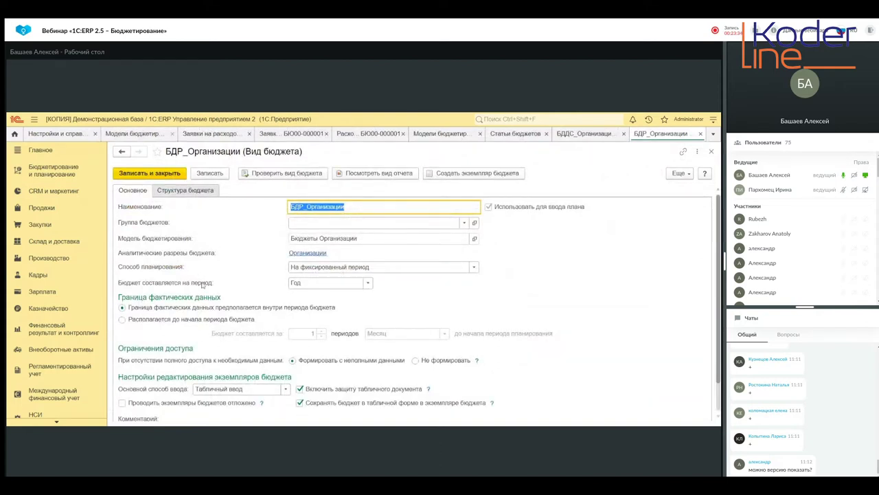
pyautogui.scroll(-1, 402, 285)
pyautogui.scroll(1, 403, 285)
pyautogui.click(190, 193)
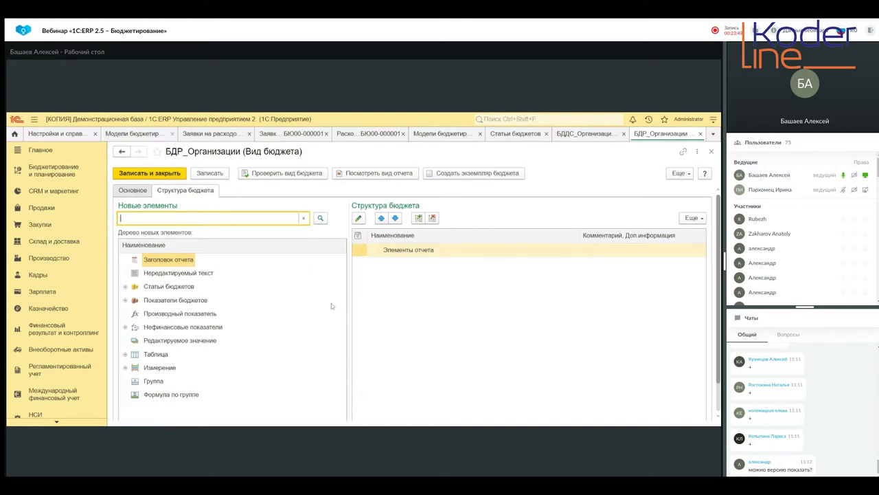
# Step: Open the budget items directory from the budgeting settings and go into the Вебинар / БДР group
pyautogui.click(53, 170)
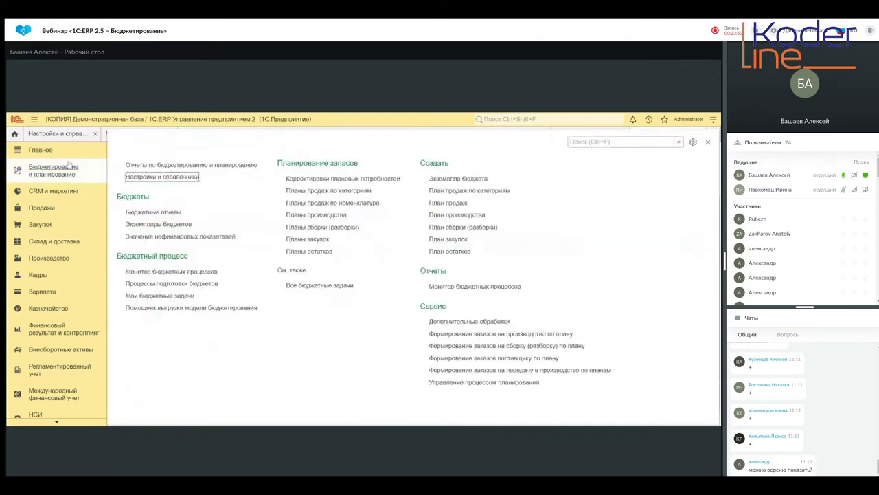
pyautogui.click(152, 177)
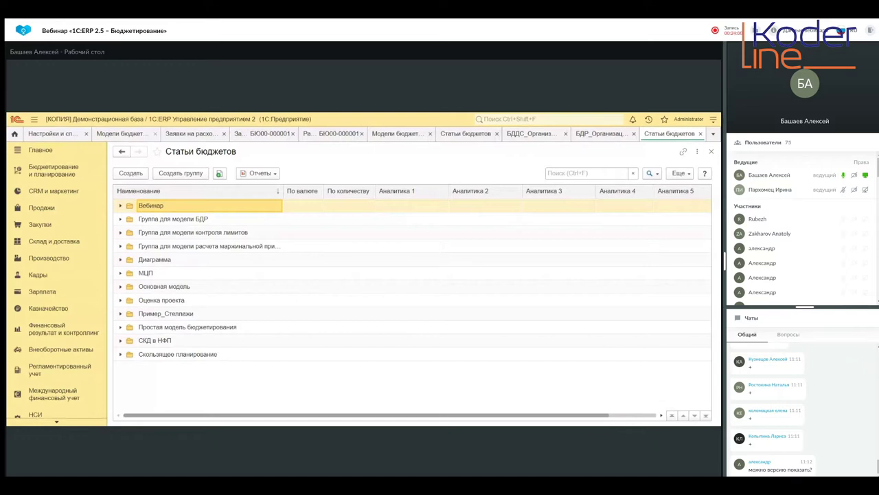
pyautogui.doubleClick(151, 206)
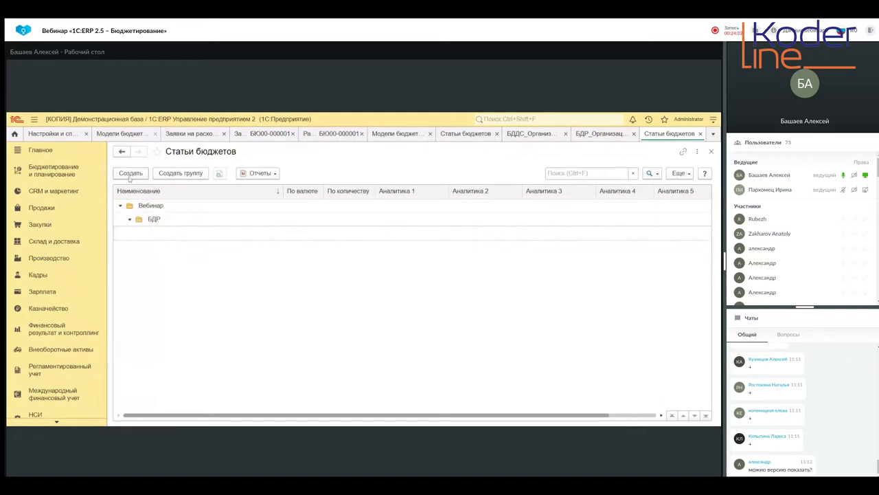
# Step: Create and save the budget item Расходы на заработную плату in the БДР group, and reopen it to check its settings
pyautogui.click(131, 173)
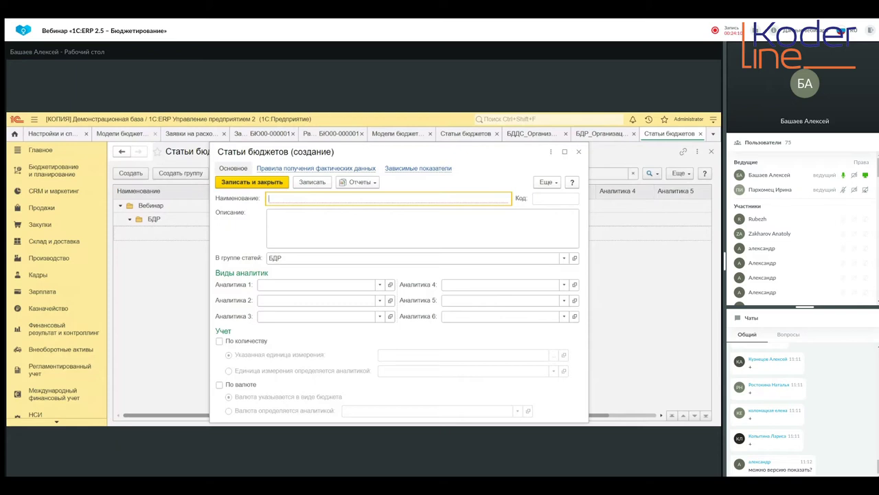
pyautogui.write('р')
pyautogui.press('BackSpace')
pyautogui.write('Расх')
pyautogui.press('BackSpace')
pyautogui.press('BackSpace')
pyautogui.write('схд')
pyautogui.write('оды на за')
pyautogui.write('рабо')
pyautogui.write('тную')
pyautogui.write(' плату')
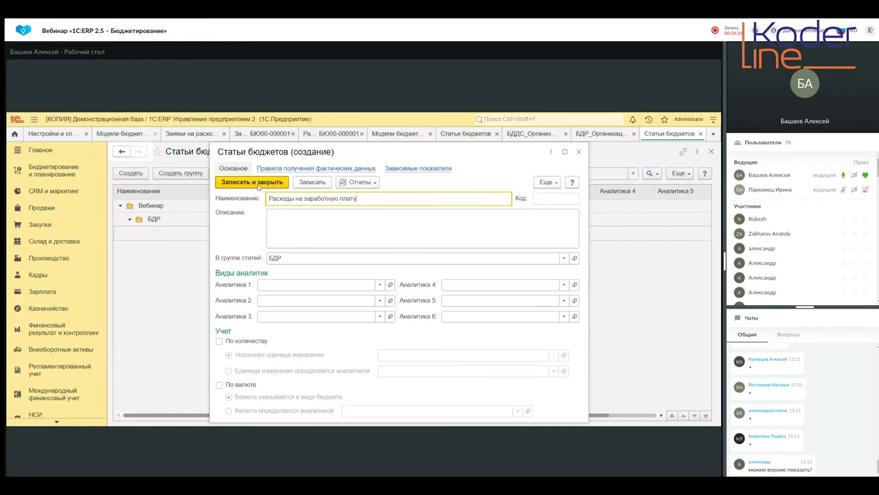
pyautogui.click(259, 182)
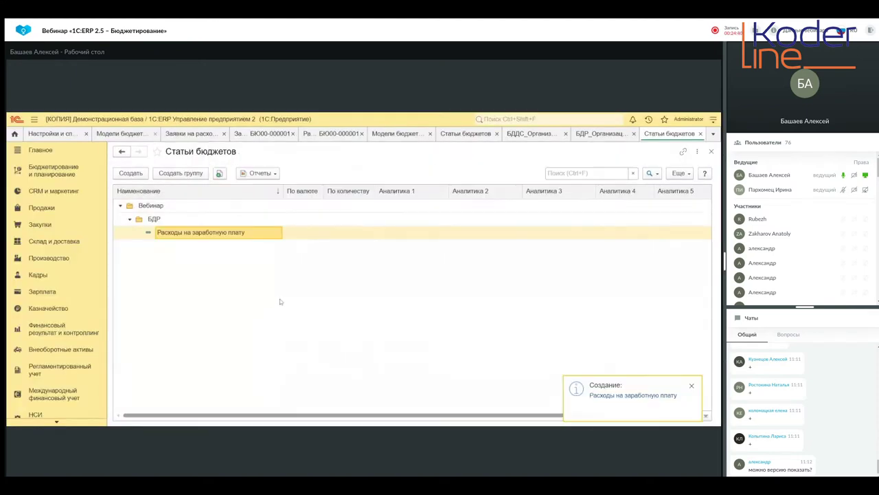
pyautogui.doubleClick(217, 234)
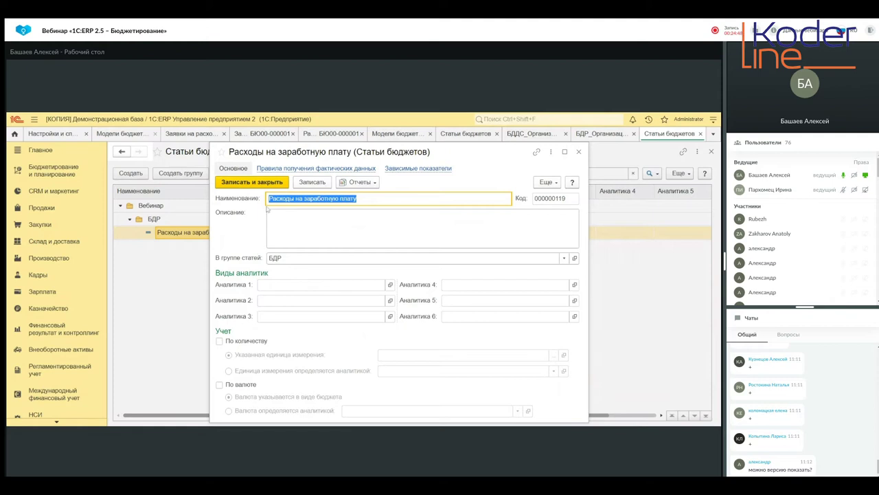
pyautogui.click(258, 184)
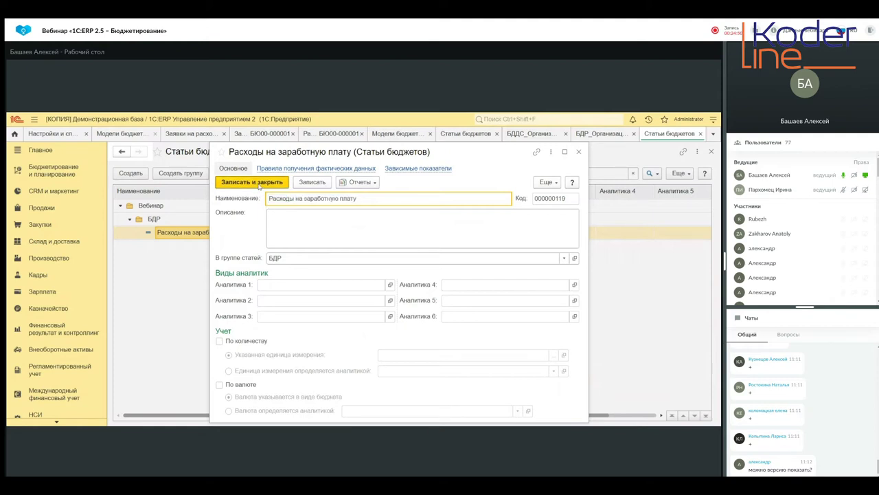
# Step: Create and save the budget item Расходы на материалы in the БДР group by copying Расходы на заработную плату
pyautogui.click(254, 184)
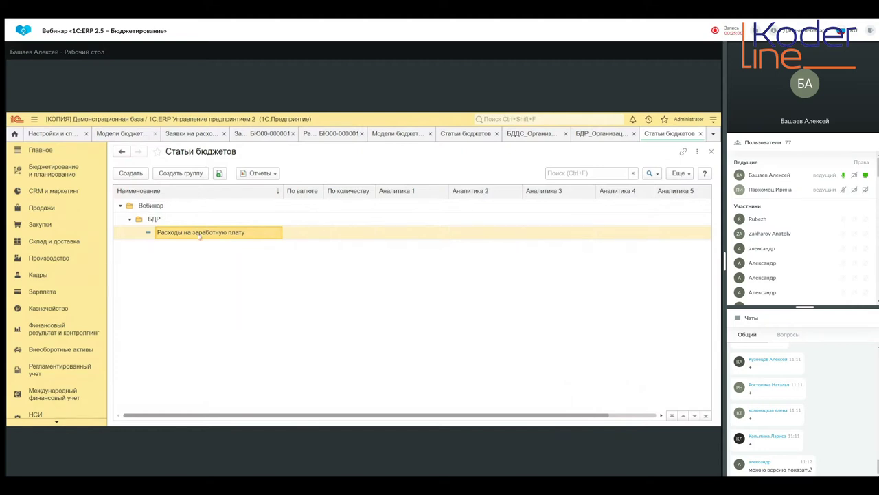
pyautogui.press('F9')
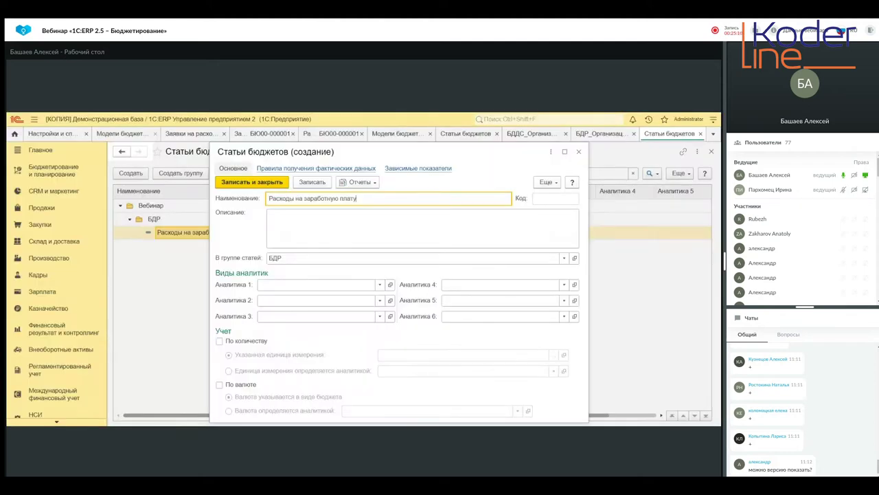
pyautogui.press('BackSpace')
pyautogui.press('BackSpace')
pyautogui.press('BackSpace')
pyautogui.press('BackSpace')
pyautogui.press('BackSpace')
pyautogui.press('BackSpace')
pyautogui.press('BackSpace')
pyautogui.press('BackSpace')
pyautogui.press('BackSpace')
pyautogui.press('BackSpace')
pyautogui.press('BackSpace')
pyautogui.press('BackSpace')
pyautogui.press('BackSpace')
pyautogui.write('материиалы')
pyautogui.click(242, 180)
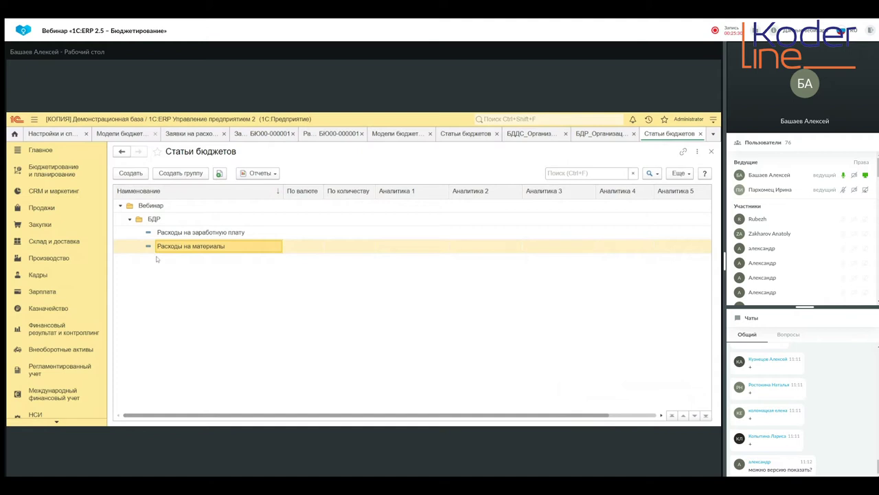
# Step: Close the budget items directory and reopen the budget structure of БДР_Организации from the budgeting model
pyautogui.click(129, 174)
pyautogui.click(578, 151)
pyautogui.click(700, 133)
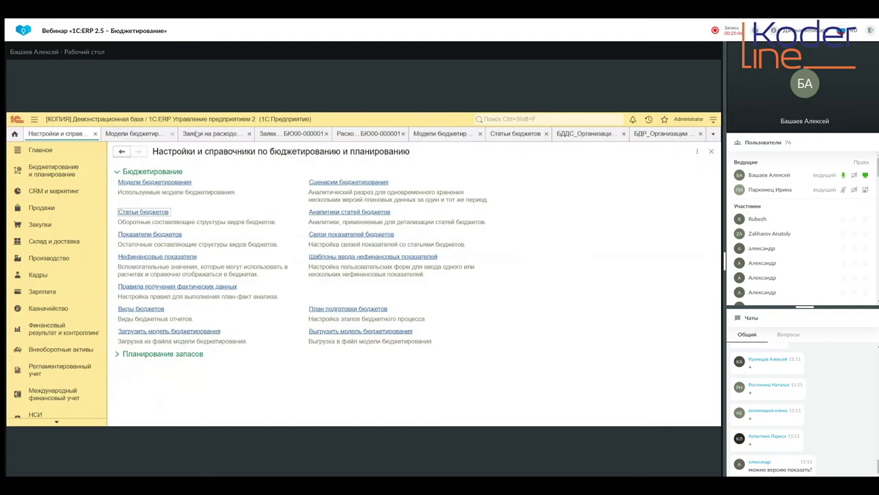
pyautogui.click(145, 135)
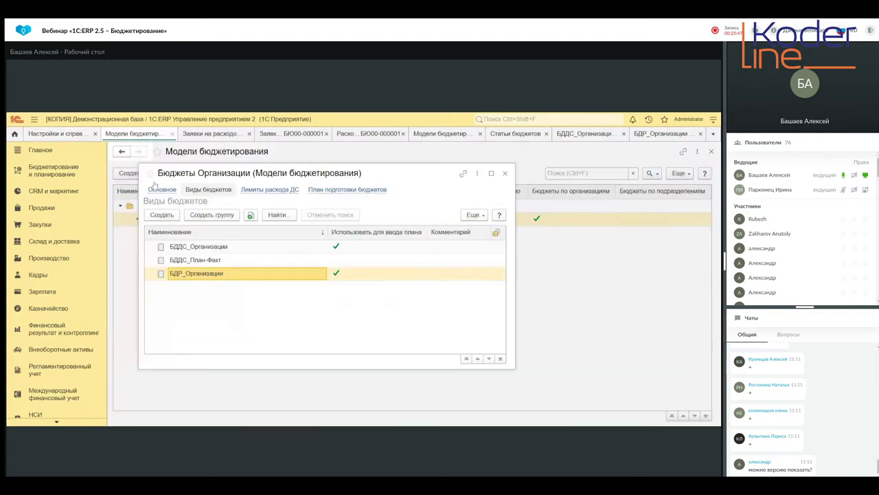
pyautogui.doubleClick(190, 273)
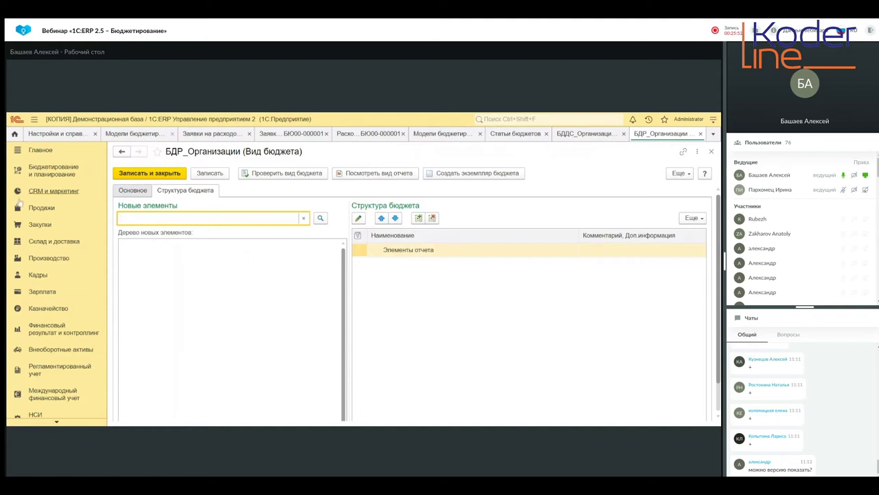
pyautogui.click(139, 192)
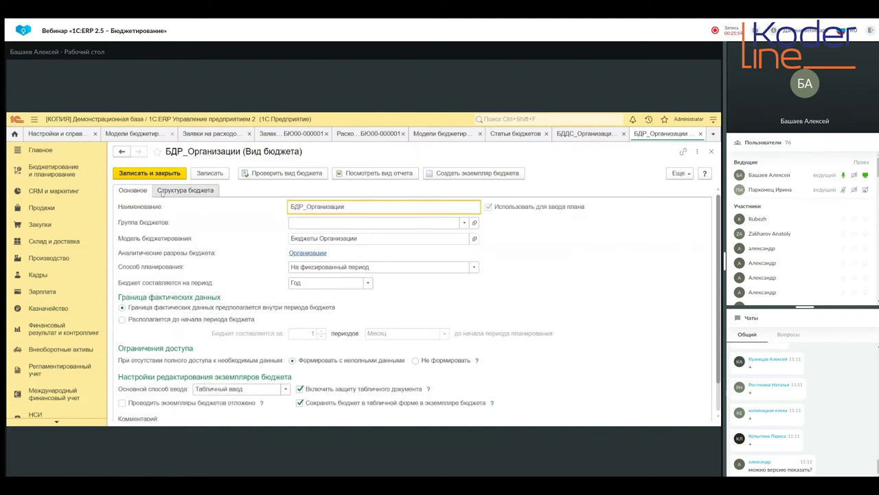
pyautogui.click(163, 192)
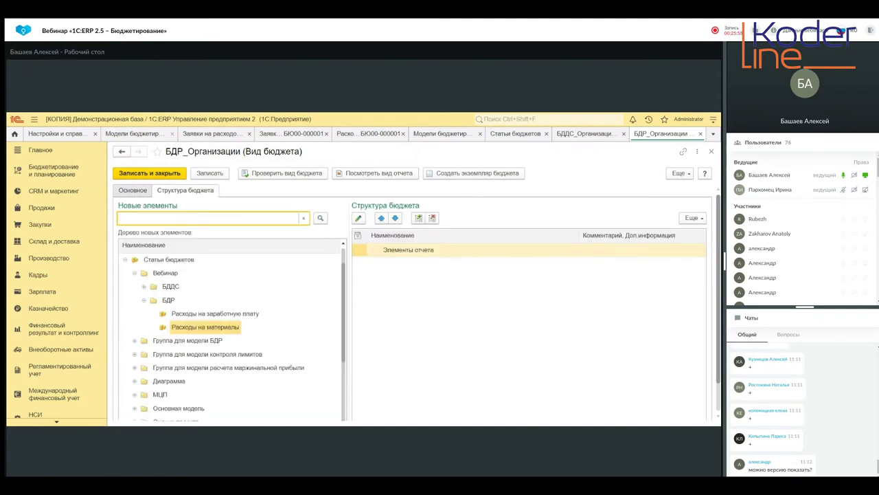
# Step: Add a table with indicators in rows (Показатели в строках) to the report elements of the budget structure
pyautogui.scroll(-1, 278, 339)
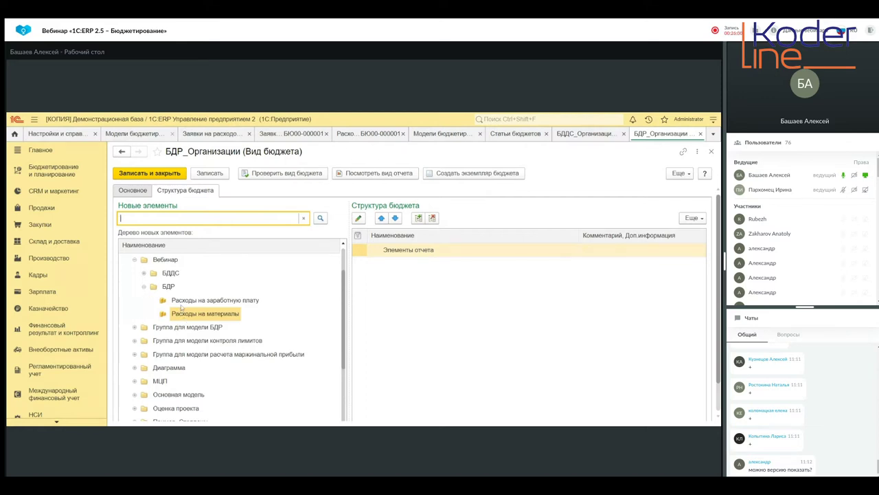
pyautogui.scroll(1, 191, 313)
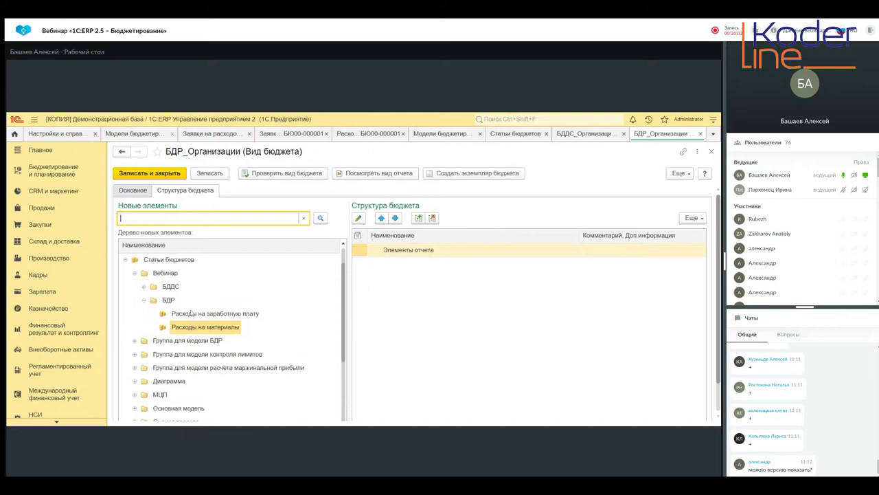
pyautogui.scroll(-5, 184, 336)
pyautogui.scroll(7, 184, 336)
pyautogui.scroll(-4, 184, 338)
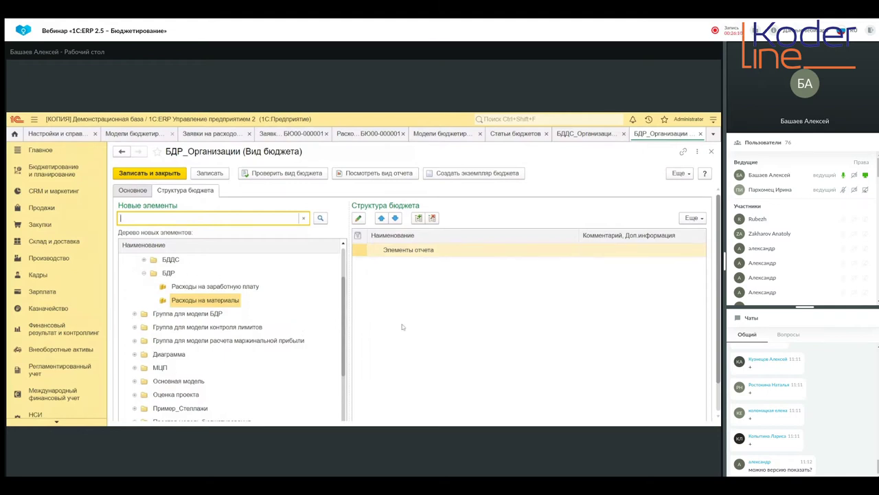
pyautogui.click(430, 309)
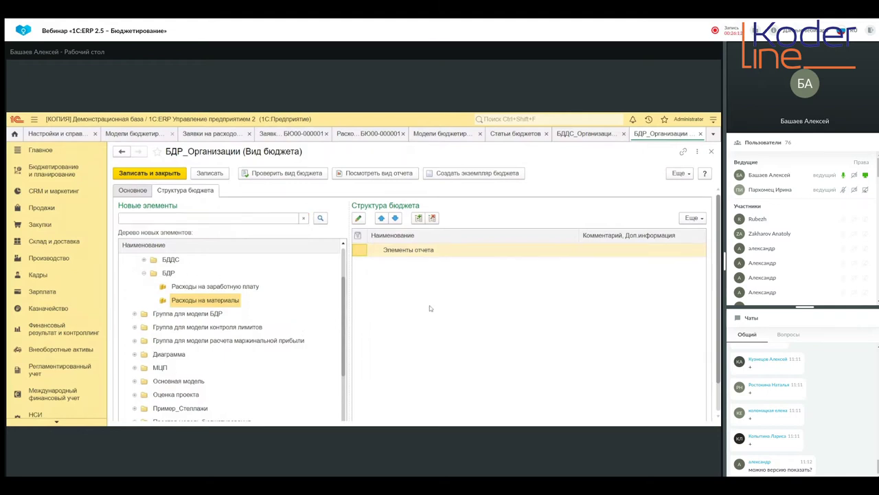
pyautogui.scroll(-3, 274, 359)
pyautogui.scroll(3, 259, 357)
pyautogui.scroll(-4, 184, 330)
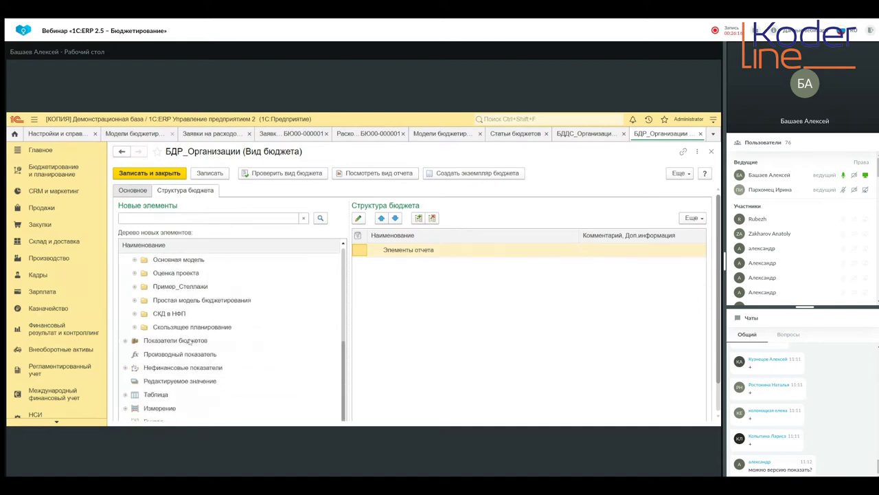
pyautogui.click(157, 396)
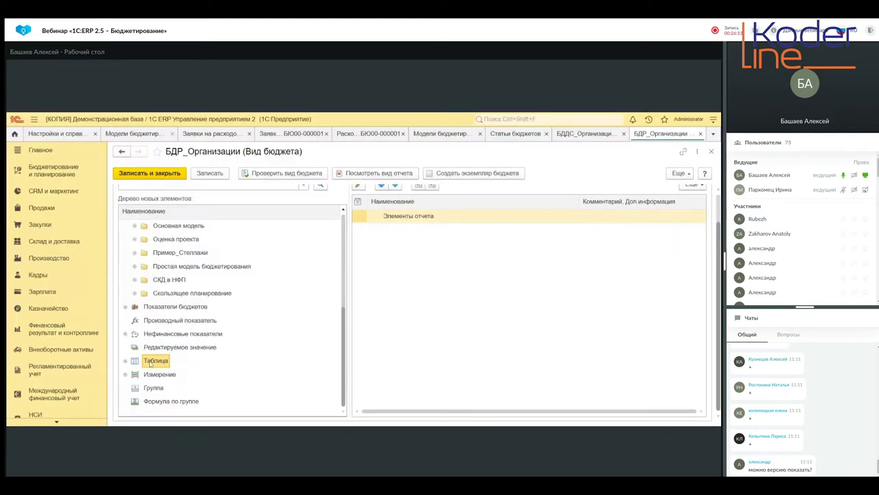
pyautogui.moveTo(152, 362); pyautogui.dragTo(394, 261)
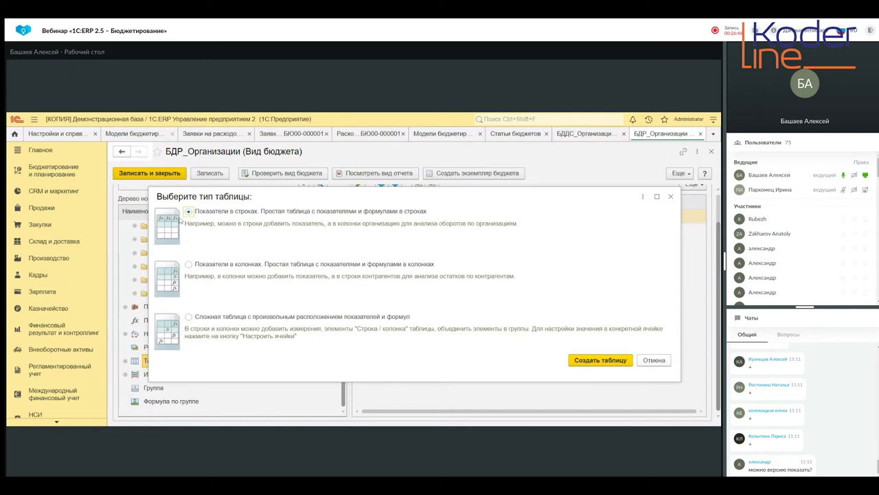
pyautogui.click(596, 363)
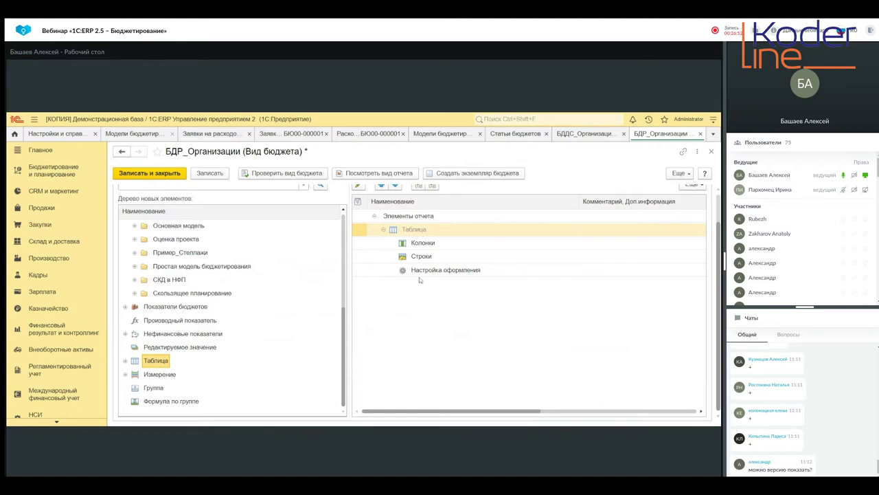
# Step: Add the period dimension Месяц with all periods to the table's Колонки
pyautogui.click(418, 245)
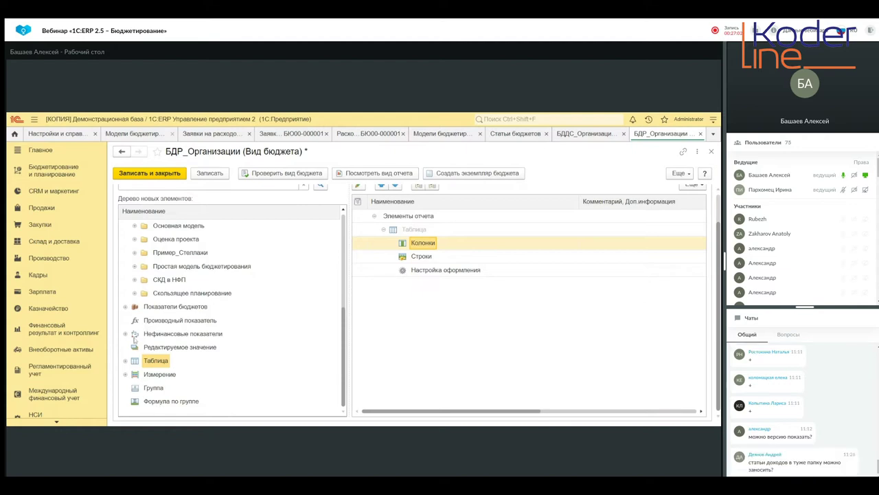
pyautogui.click(125, 374)
pyautogui.click(135, 374)
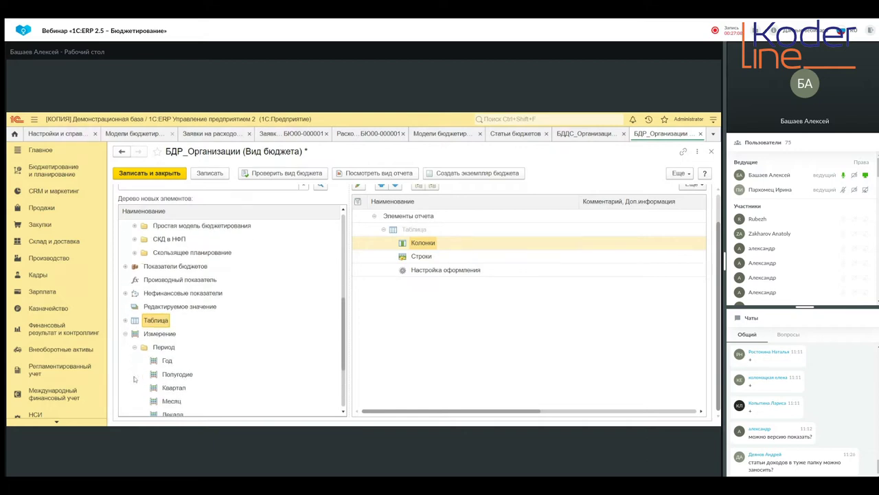
pyautogui.click(166, 374)
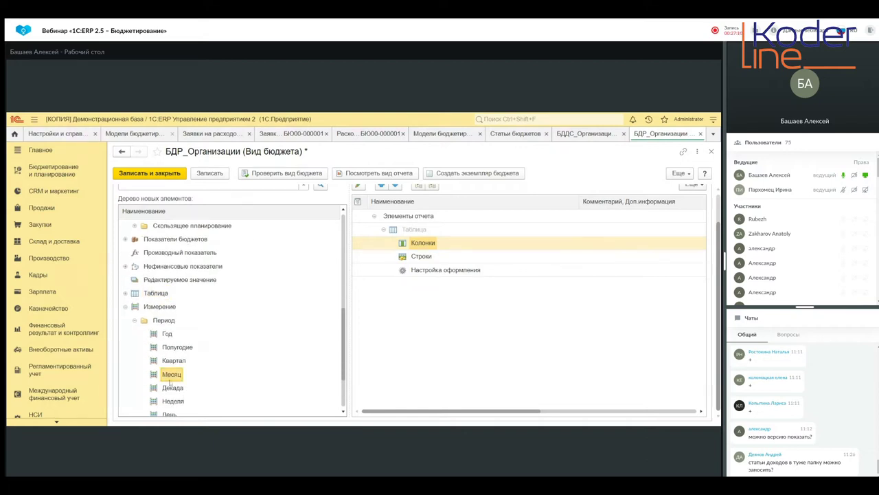
pyautogui.moveTo(171, 378); pyautogui.dragTo(432, 241)
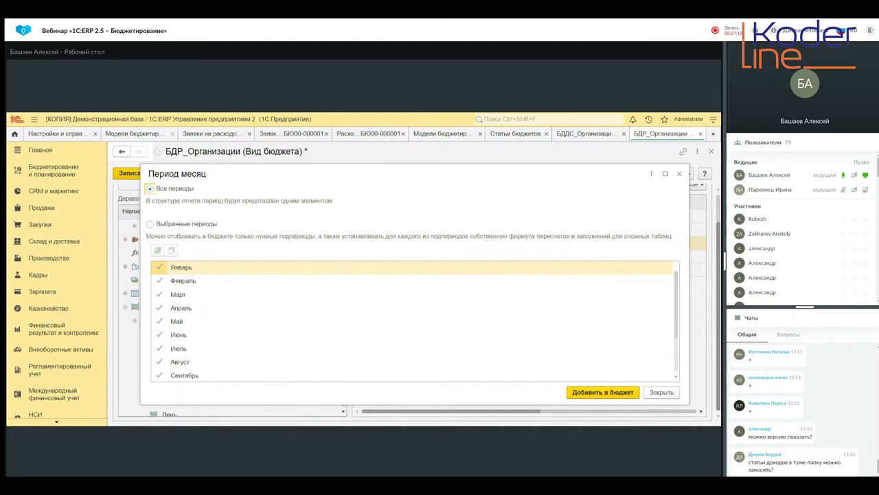
pyautogui.click(599, 393)
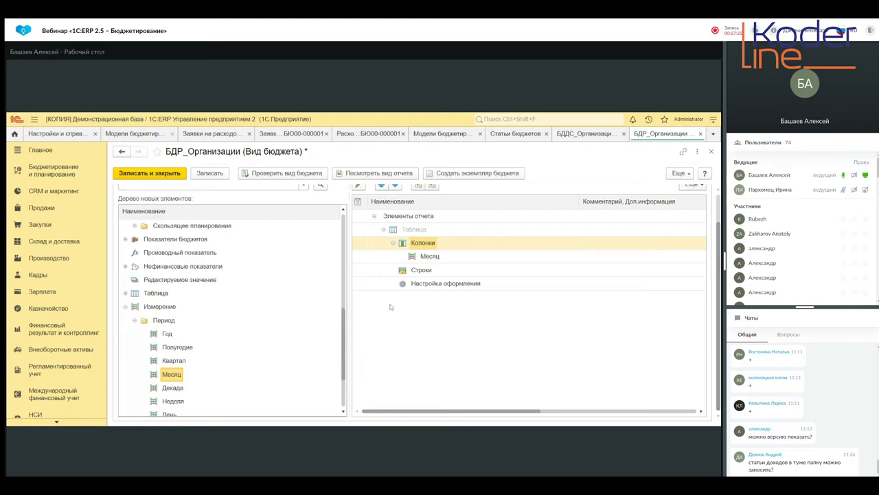
# Step: Add the budget items Расходы на заработную плату and Расходы на материалы to the table's Строки
pyautogui.click(417, 273)
pyautogui.scroll(4, 162, 283)
pyautogui.scroll(1, 163, 282)
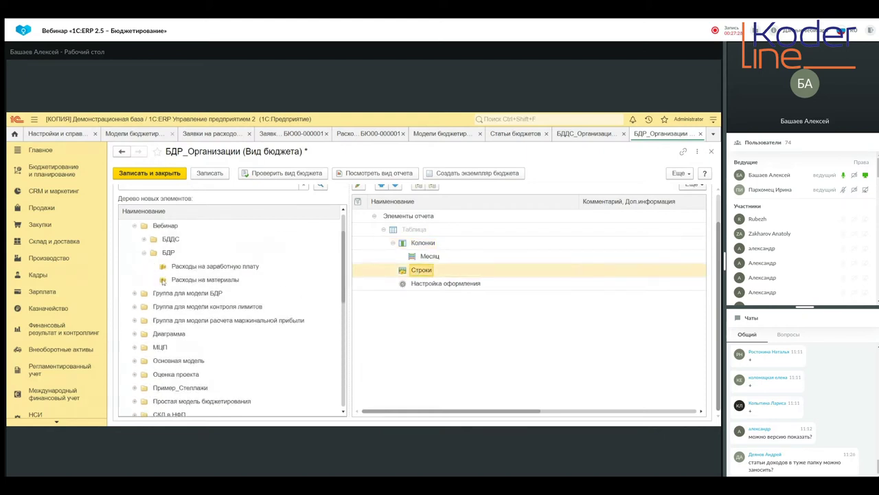
pyautogui.moveTo(173, 270); pyautogui.dragTo(418, 272)
pyautogui.click(217, 280)
pyautogui.moveTo(217, 281); pyautogui.dragTo(429, 275)
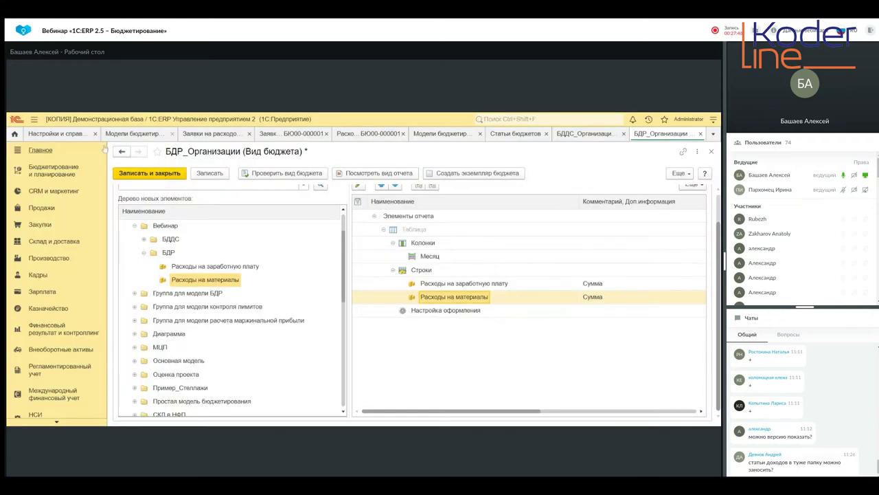
# Step: Open the budget indicators directory from the budgeting settings and expand the Вебинар group
pyautogui.click(36, 120)
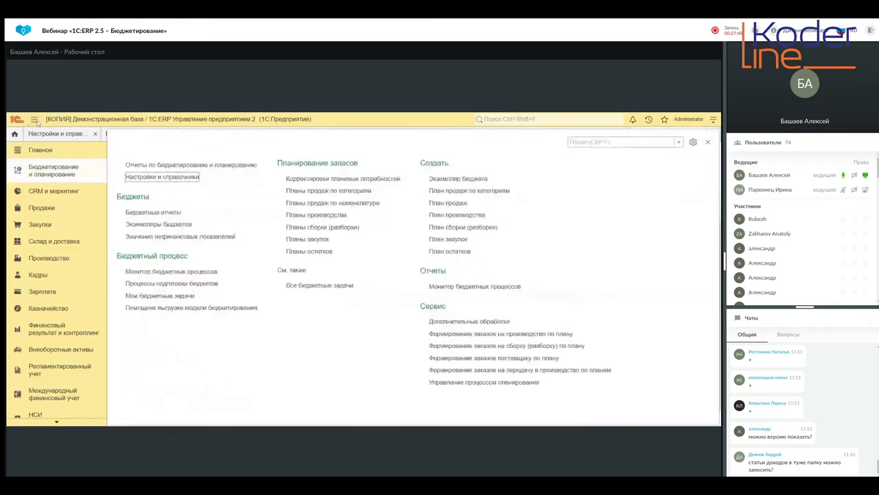
pyautogui.click(143, 178)
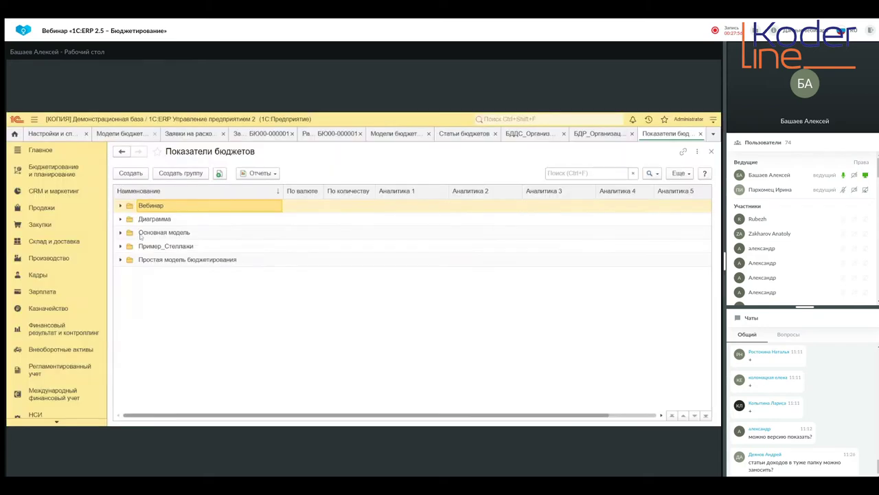
pyautogui.click(122, 207)
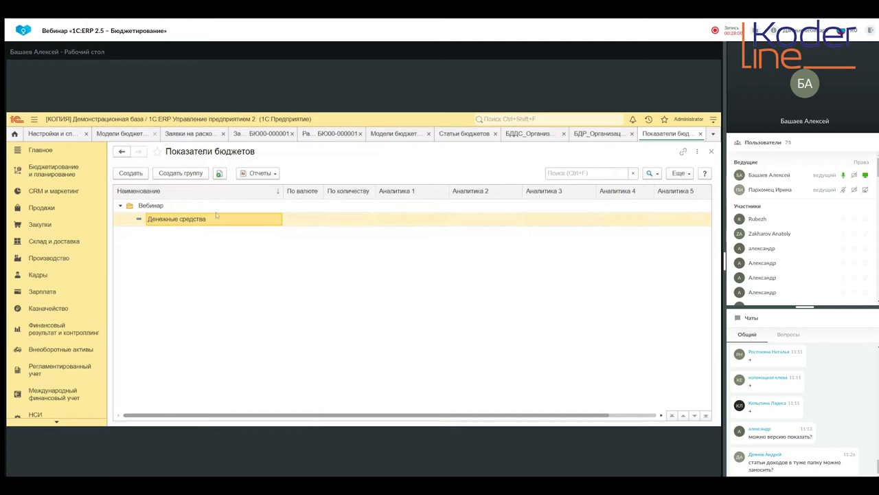
# Step: Create and save the budget indicator Фин.итоги in the Вебинар group
pyautogui.click(134, 174)
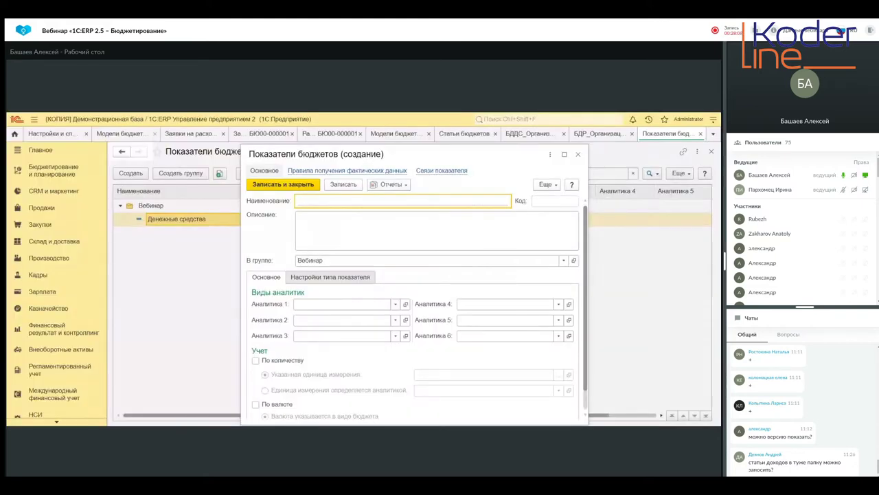
pyautogui.write('И')
pyautogui.press('BackSpace')
pyautogui.write('Фин итоги')
pyautogui.click(272, 186)
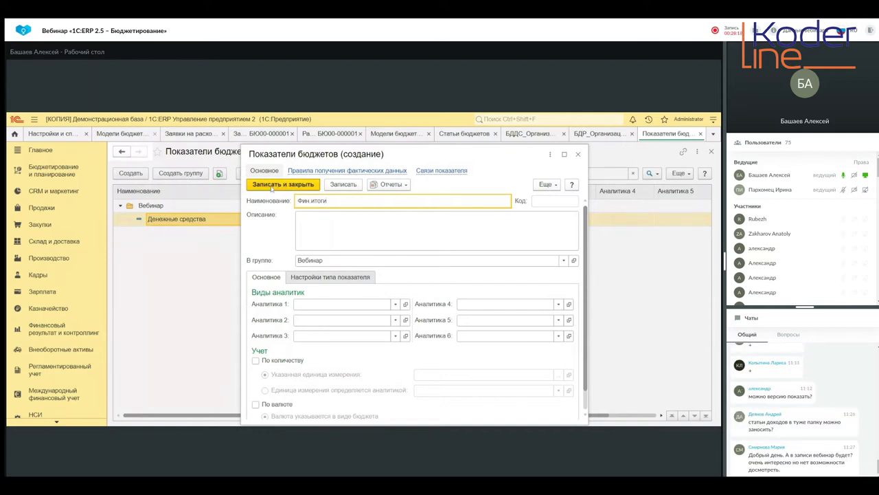
pyautogui.click(272, 186)
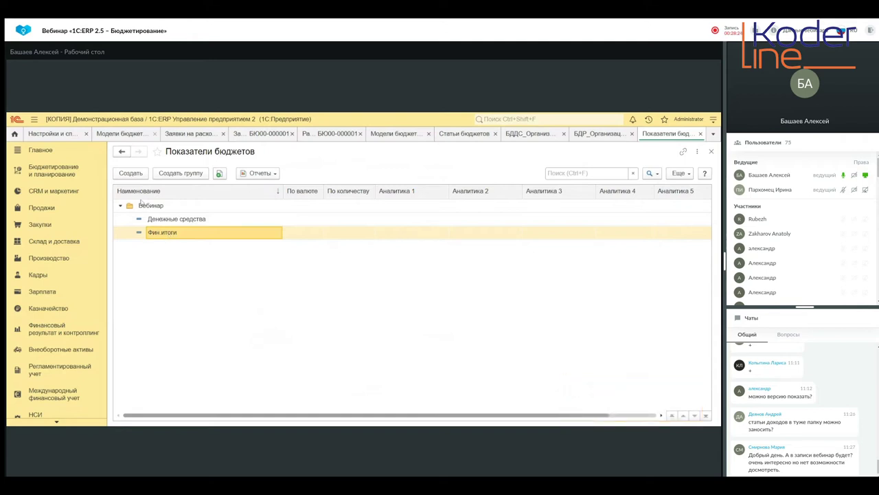
# Step: Close the budget indicators directory and return to the budget structure of БДР_Организации from the model, reloading its element tree
pyautogui.click(700, 134)
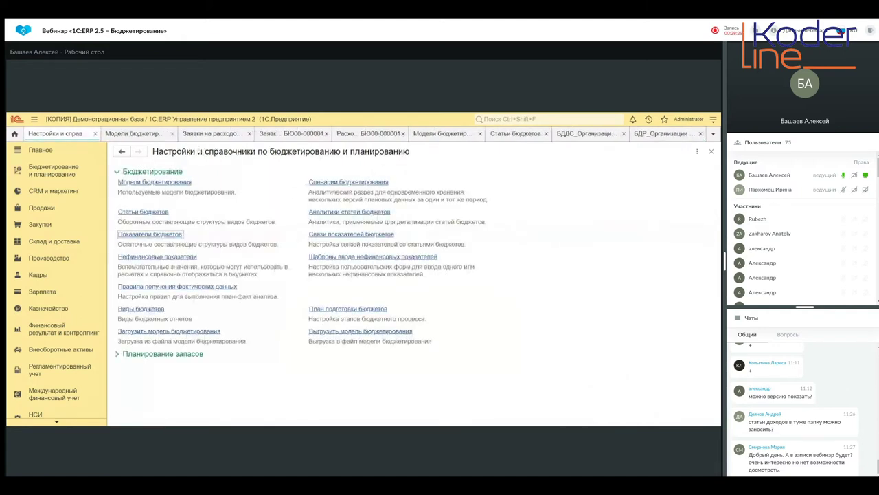
pyautogui.click(148, 134)
pyautogui.doubleClick(188, 276)
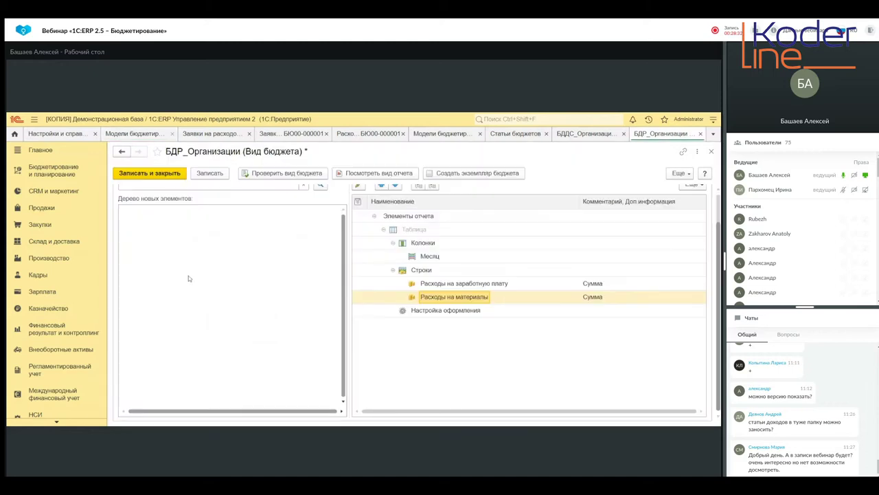
pyautogui.scroll(1, 272, 243)
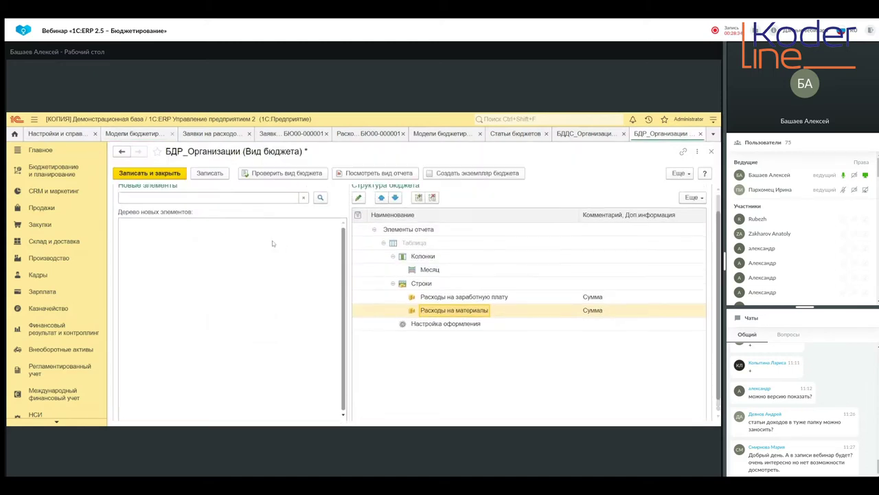
pyautogui.scroll(1, 272, 243)
pyautogui.click(130, 193)
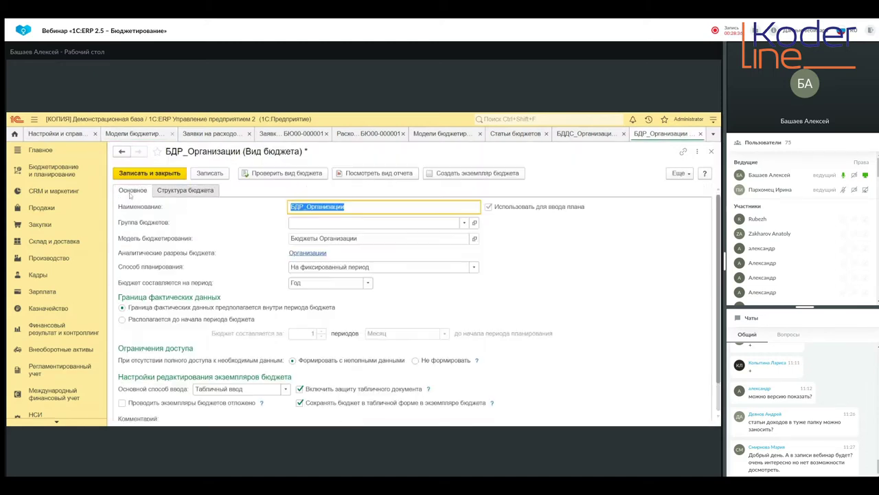
pyautogui.click(194, 193)
# Step: Add the indicator Фин.итоги from the Вебинар group to the report elements of the budget structure, outside the table
pyautogui.scroll(-3, 231, 317)
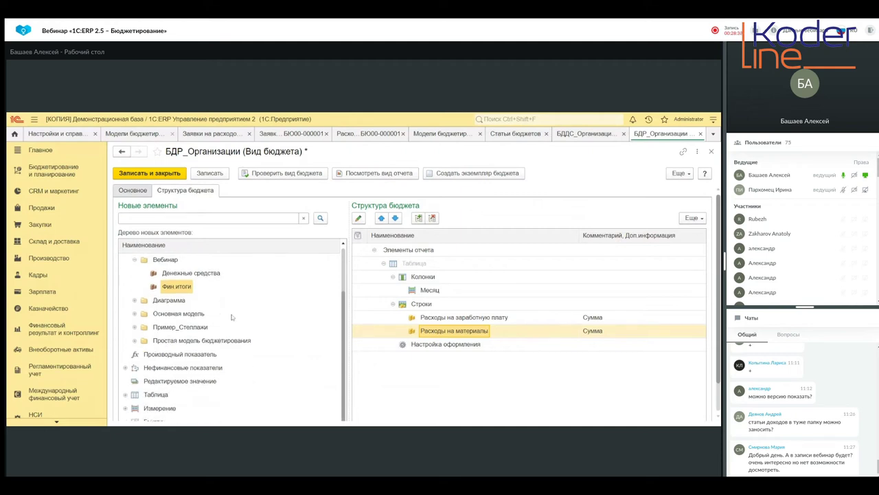
pyautogui.click(174, 288)
pyautogui.moveTo(175, 289); pyautogui.dragTo(425, 312)
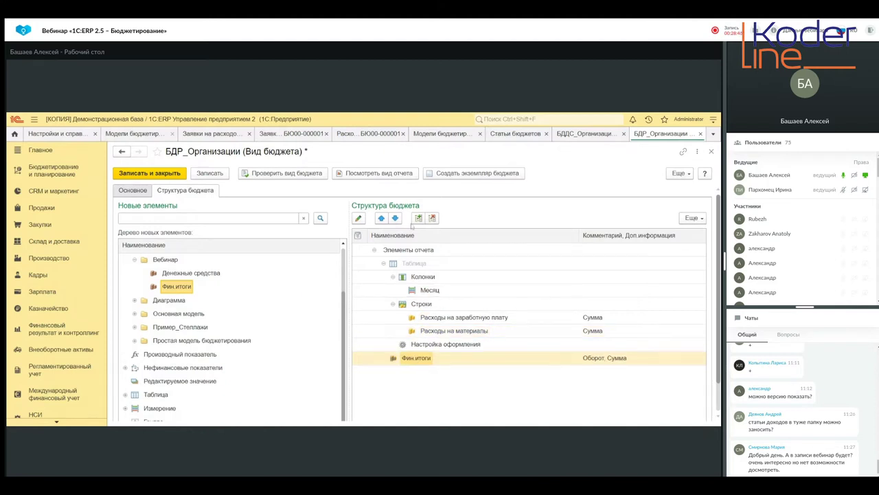
# Step: Move the Фин.итоги indicator into the table's rows, directly below Расходы на материалы
pyautogui.click(381, 218)
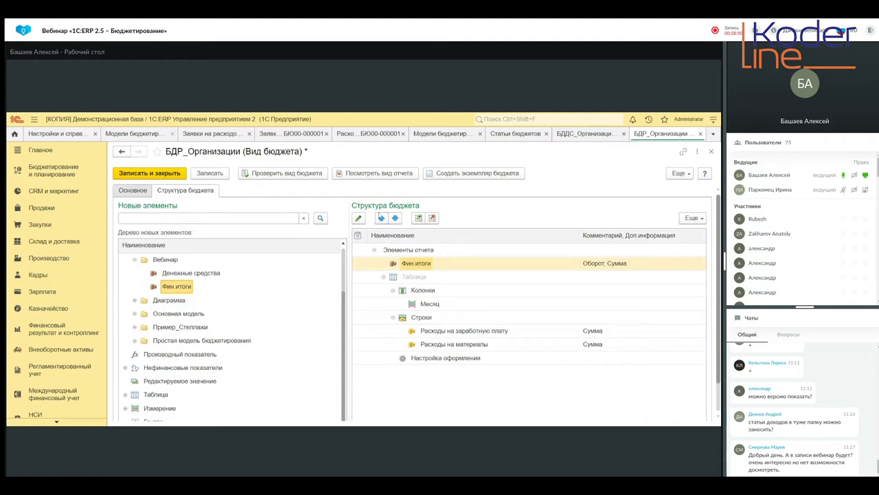
pyautogui.click(395, 217)
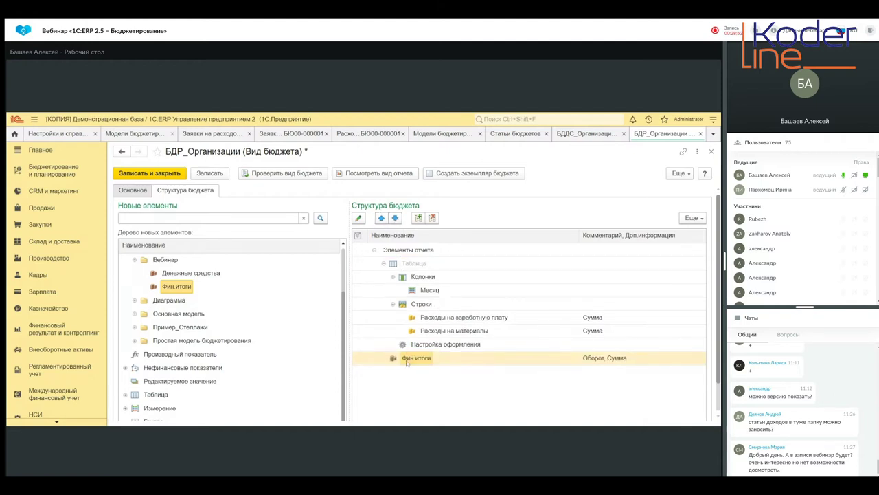
pyautogui.moveTo(405, 362); pyautogui.dragTo(434, 310)
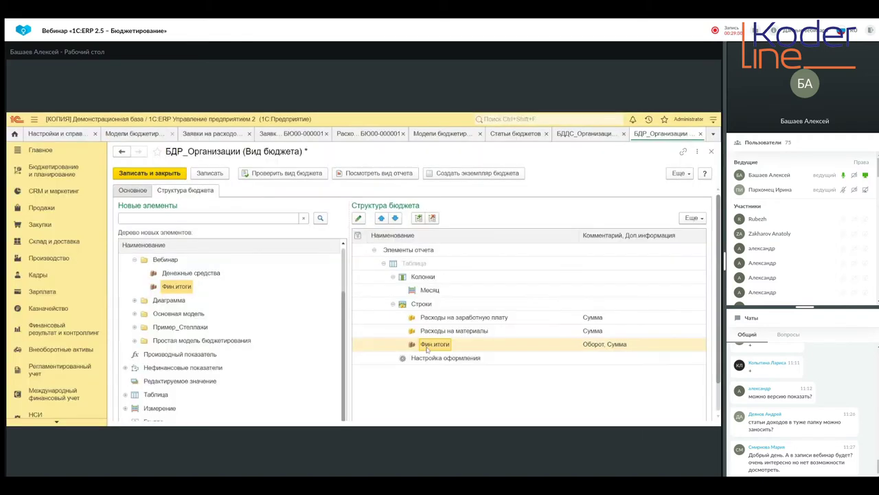
# Step: Open the Фин.итоги indicator card from its row settings in the budget structure and show the indicator's links
pyautogui.doubleClick(433, 344)
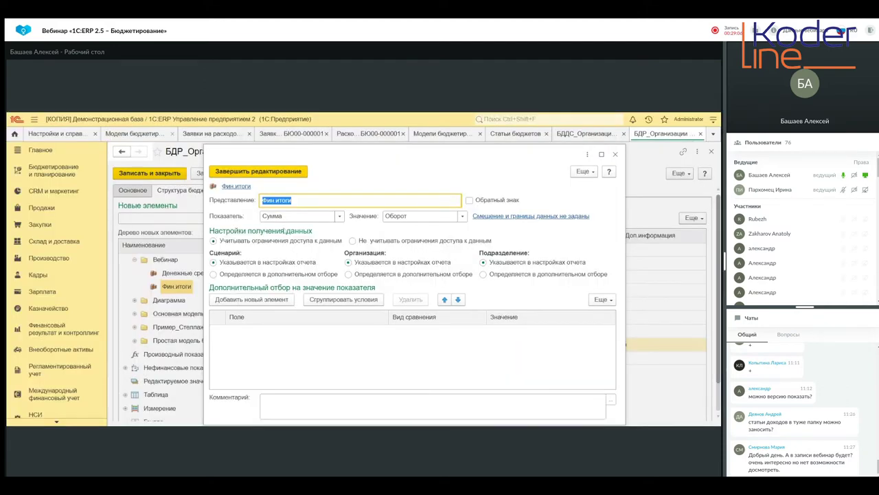
pyautogui.press('End')
pyautogui.click(235, 186)
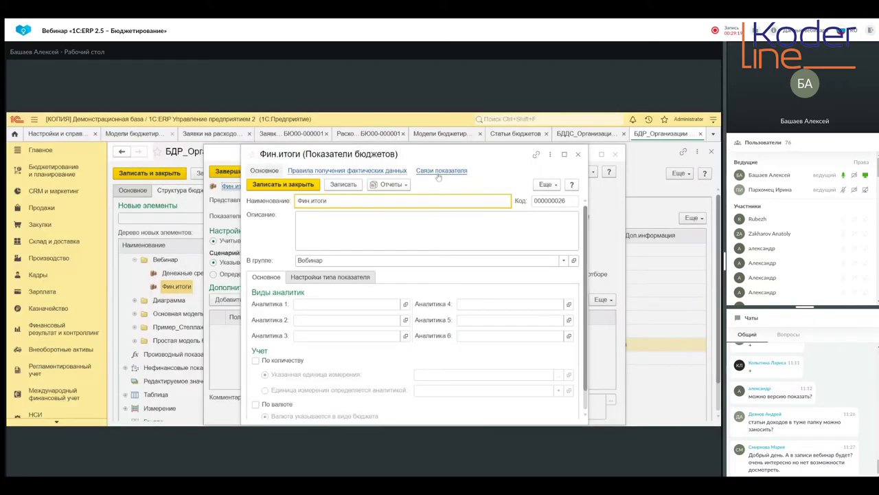
pyautogui.click(437, 176)
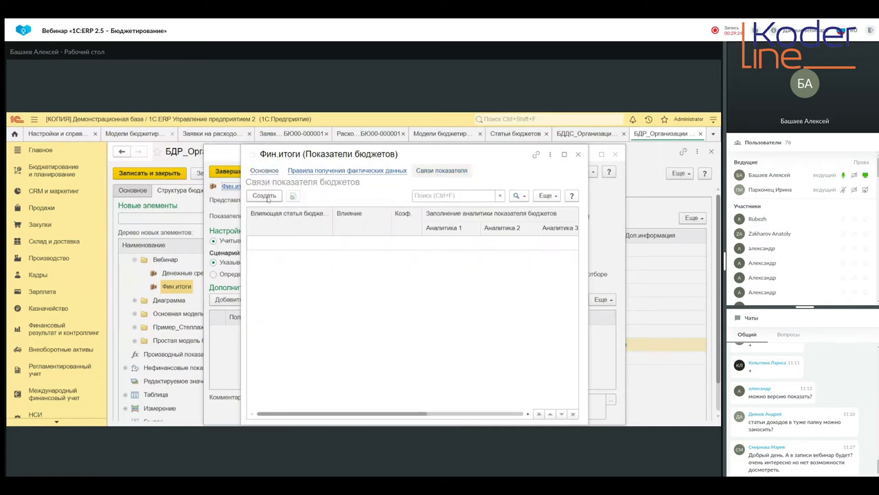
# Step: Create and save an indicator link to the budget item Расходы на заработную плату from Вебинар > БДР, with influence Расход
pyautogui.click(267, 195)
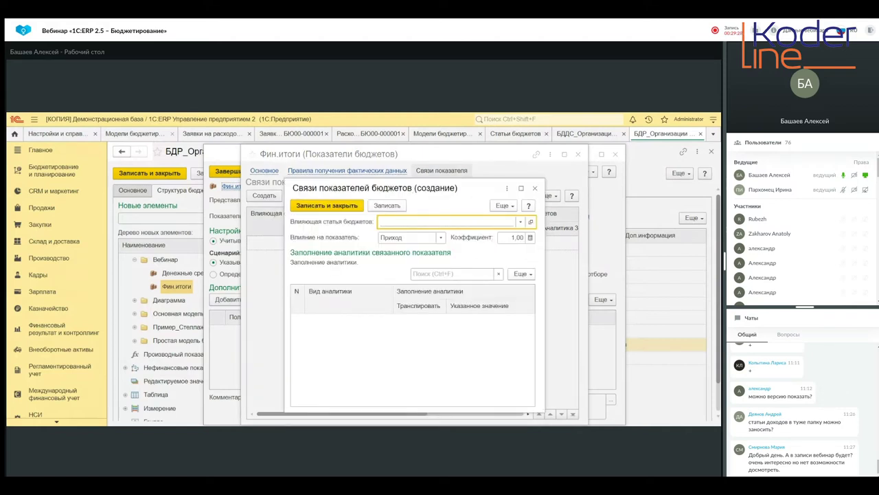
pyautogui.click(520, 221)
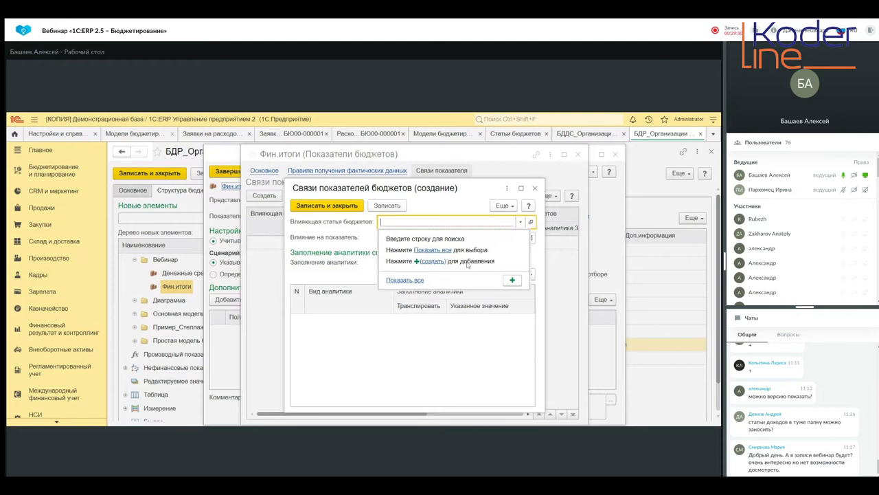
pyautogui.click(408, 281)
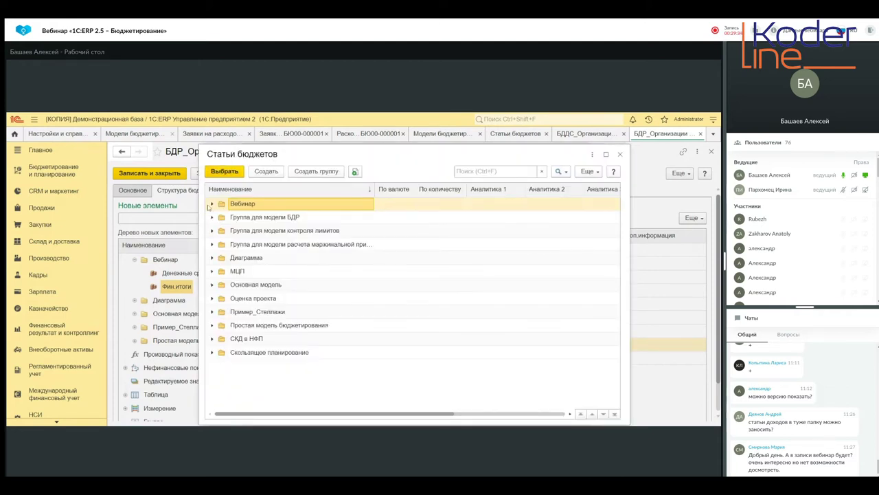
pyautogui.click(211, 204)
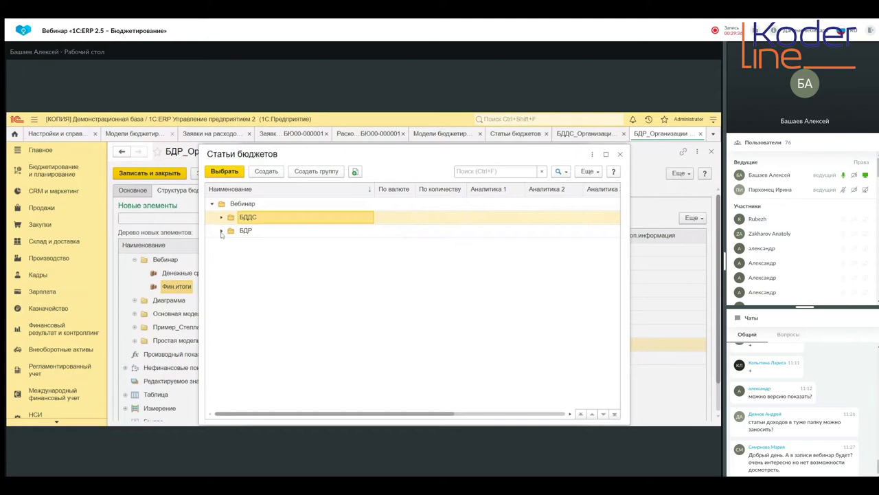
pyautogui.click(221, 232)
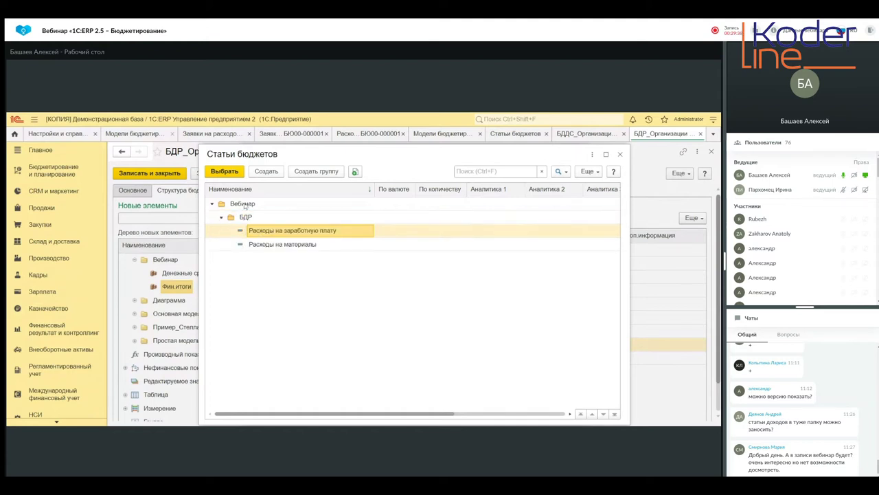
pyautogui.click(224, 171)
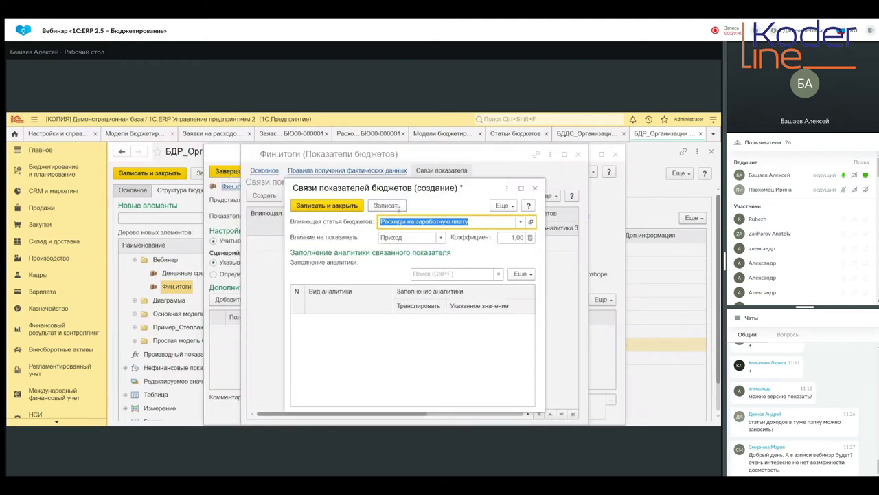
pyautogui.click(439, 238)
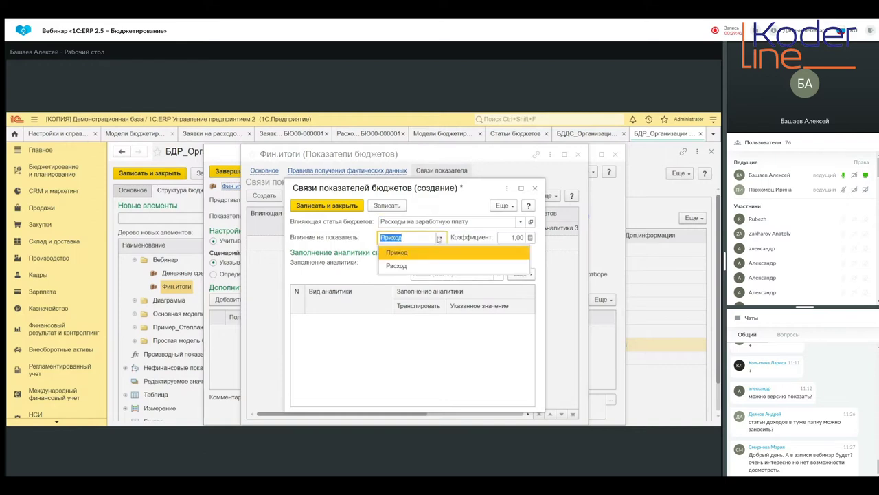
pyautogui.click(401, 268)
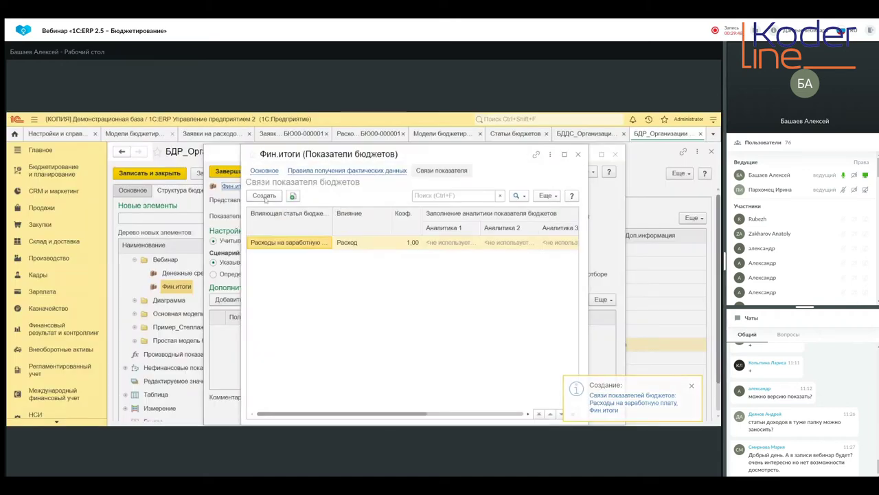
# Step: Create and save a second indicator link to the budget item Расходы на материалы, keeping the default influence Приход
pyautogui.click(263, 196)
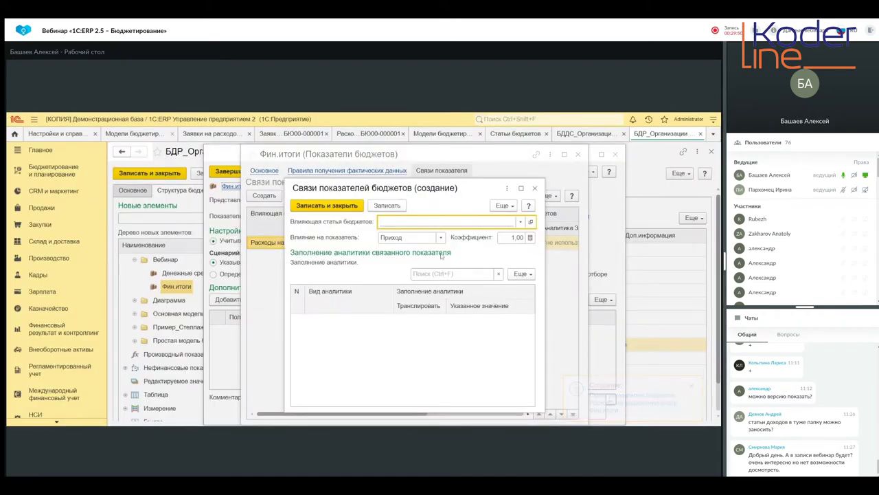
pyautogui.click(520, 222)
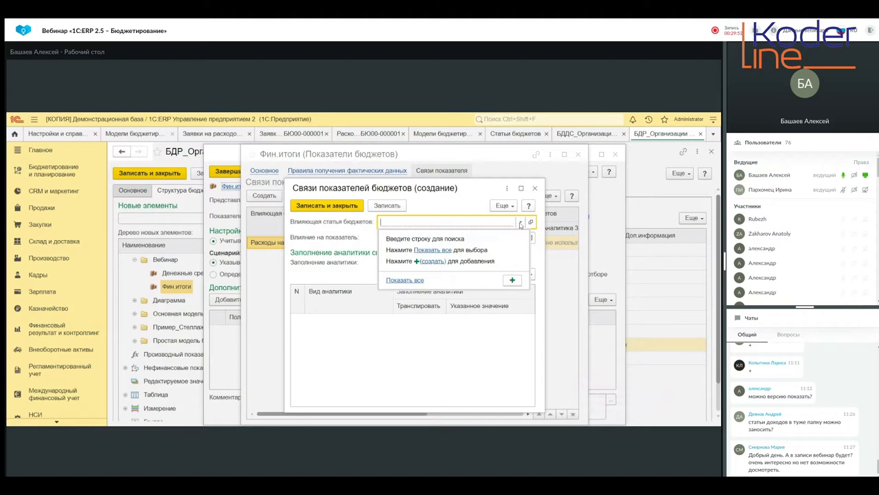
pyautogui.click(406, 281)
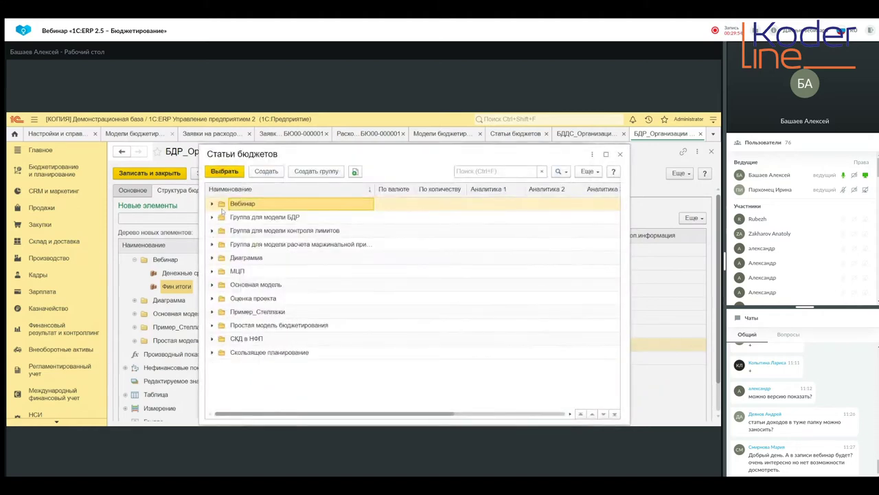
pyautogui.click(213, 205)
pyautogui.click(221, 231)
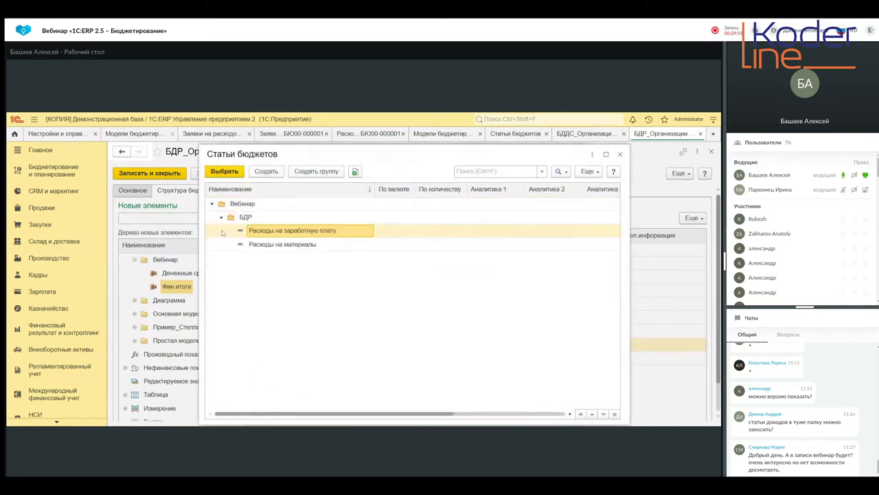
pyautogui.click(253, 248)
pyautogui.click(226, 171)
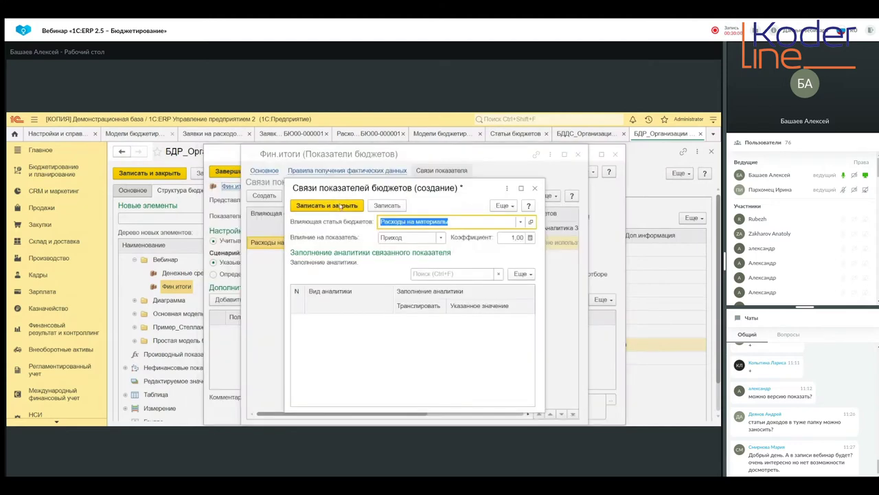
pyautogui.hotkey('ctrl', 'Return')
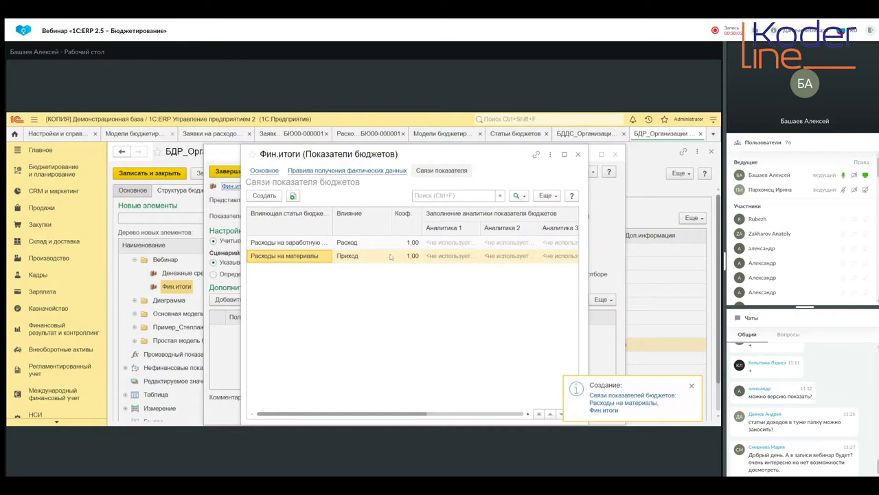
# Step: Set the influence of the Расходы на материалы link to Расход, save it, and finish editing the Фин.итоги row
pyautogui.doubleClick(312, 258)
pyautogui.click(440, 236)
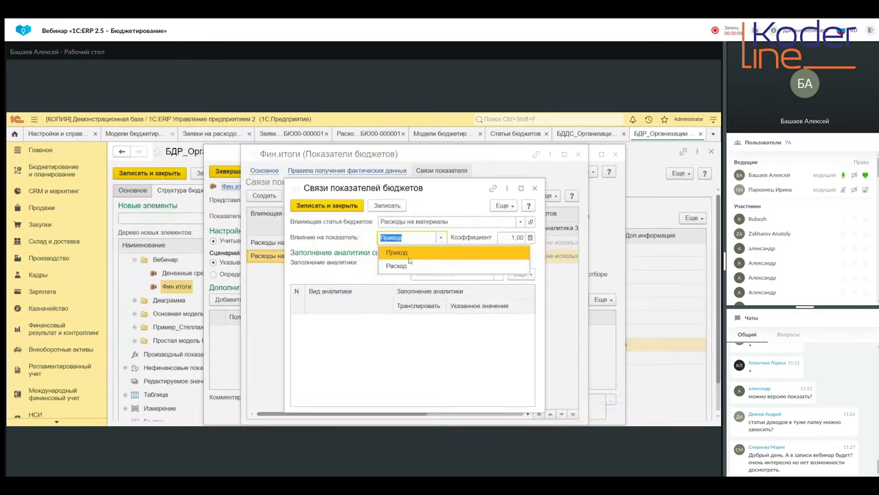
pyautogui.click(402, 268)
pyautogui.click(344, 207)
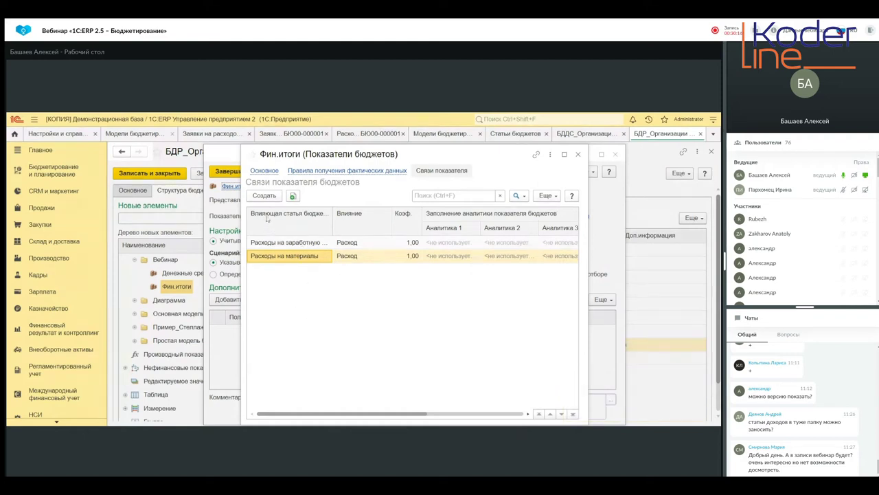
pyautogui.click(261, 172)
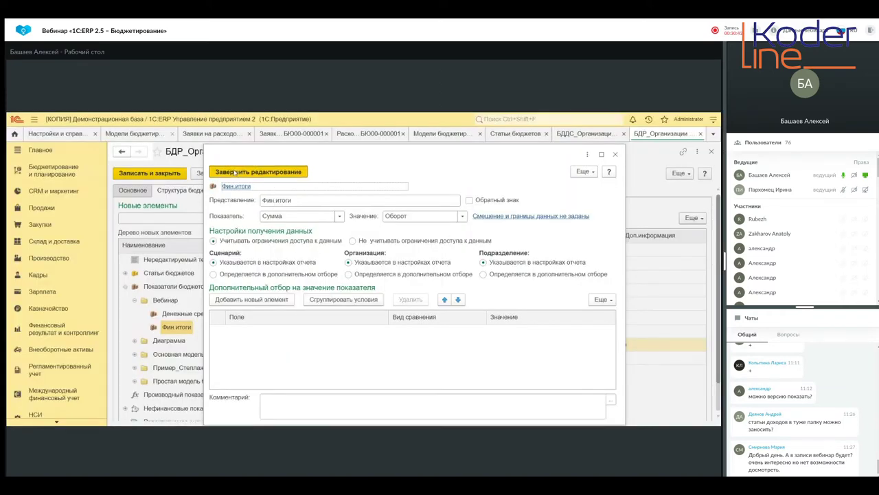
pyautogui.click(236, 172)
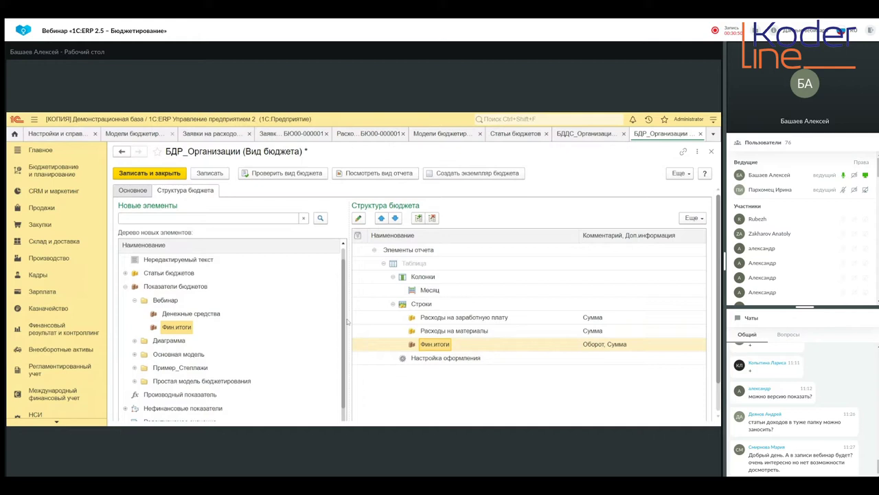
# Step: Run the error check on the БДР_Организации budget type, acknowledge the result and close the budget type
pyautogui.click(273, 175)
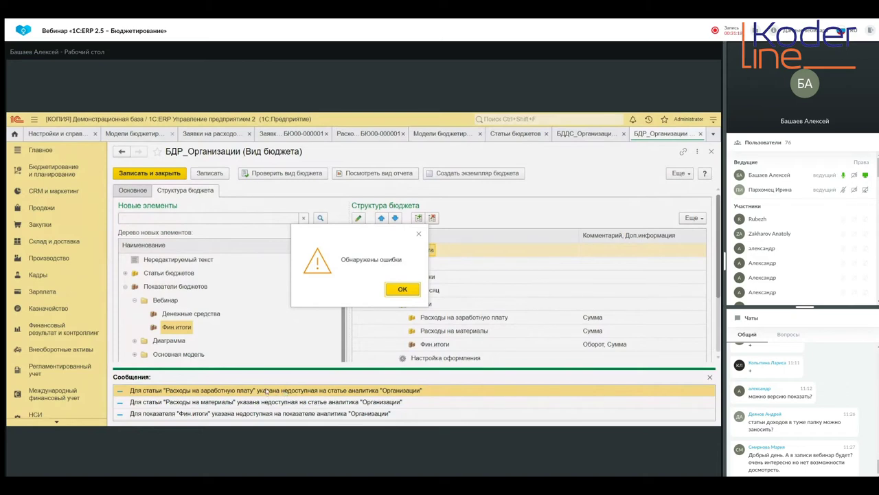
pyautogui.click(402, 289)
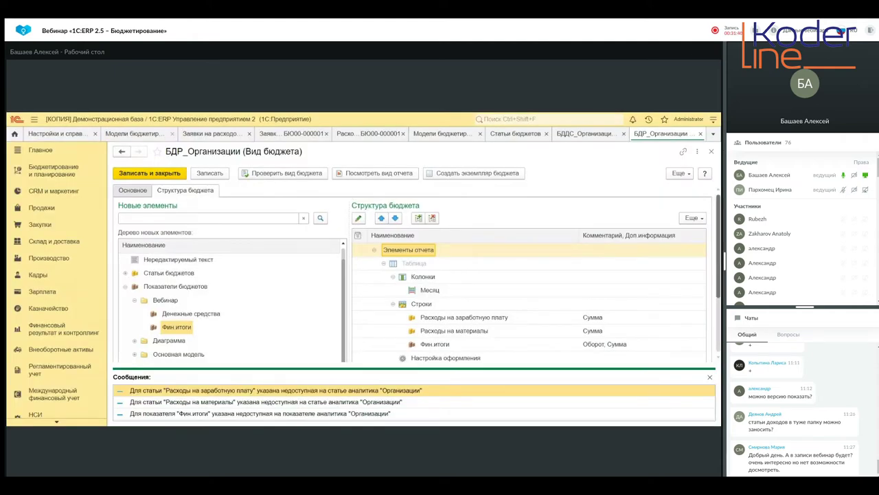
pyautogui.click(701, 134)
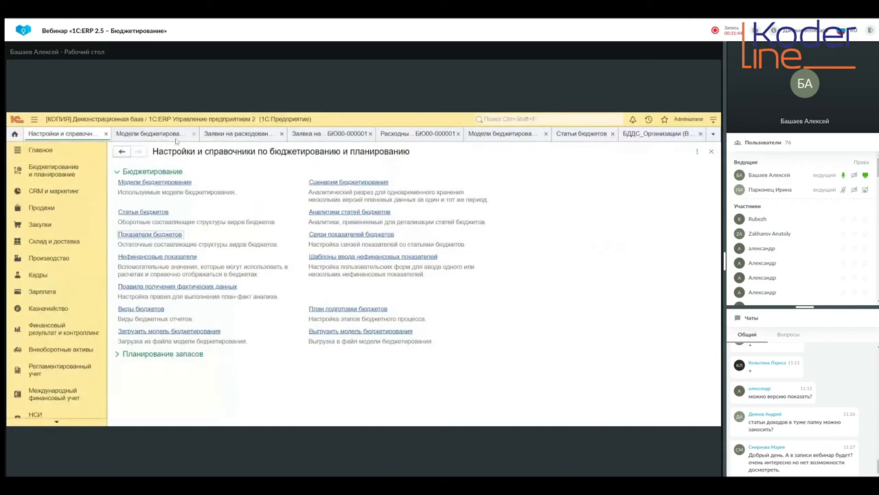
# Step: Return to the budgeting model Бюджеты Организации and open its budget type БДДС_Организации
pyautogui.click(165, 135)
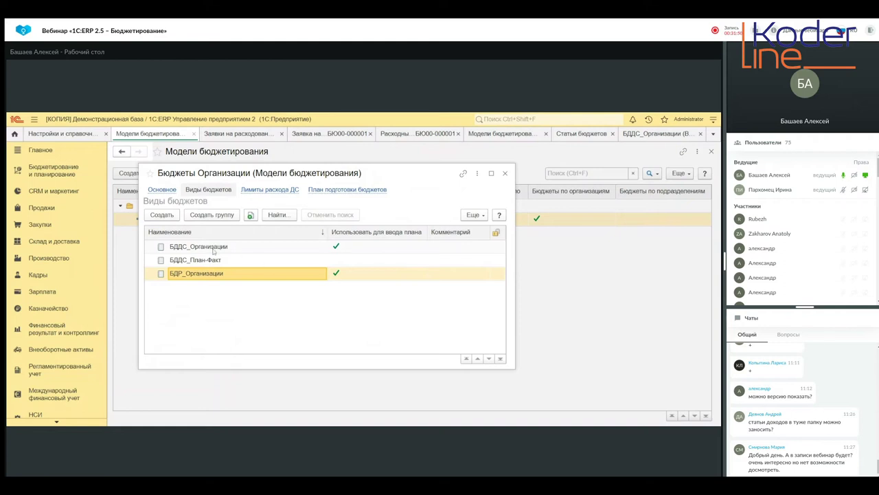
pyautogui.click(214, 250)
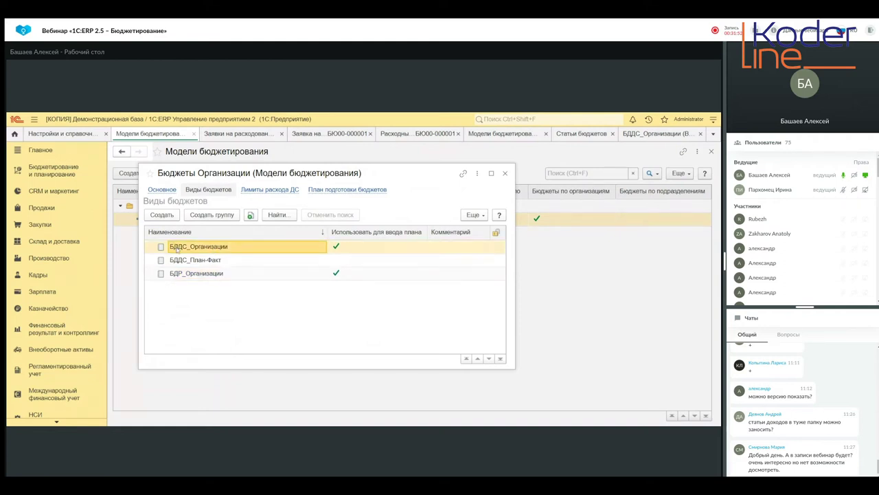
pyautogui.doubleClick(178, 252)
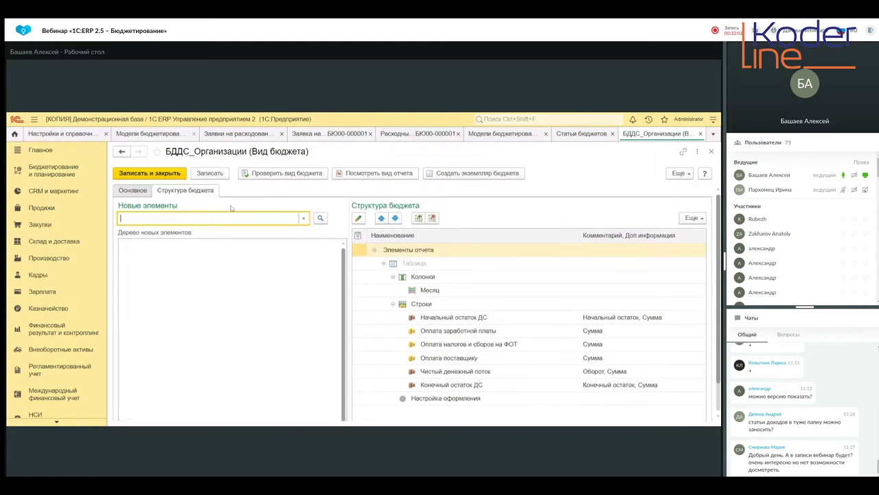
# Step: Examine the main settings of БДДС_Организации and how its structure uses the indicator Денежные средства for opening balance and net cash flow
pyautogui.click(147, 193)
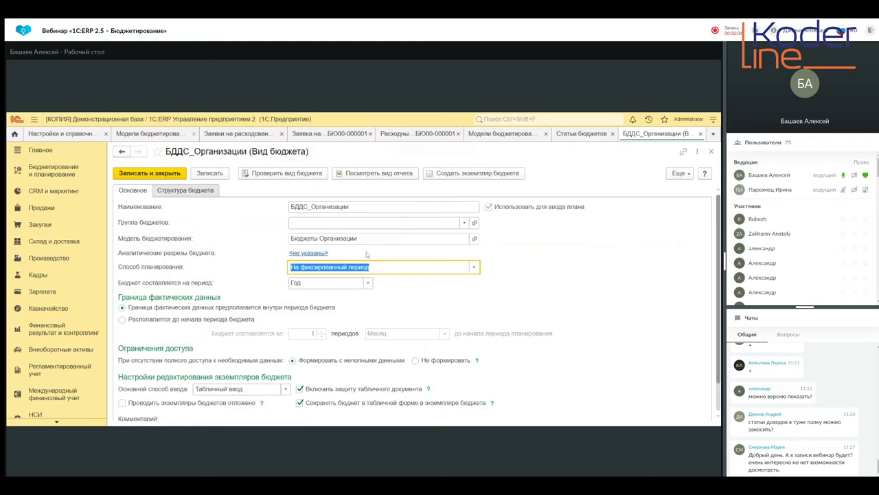
pyautogui.click(196, 191)
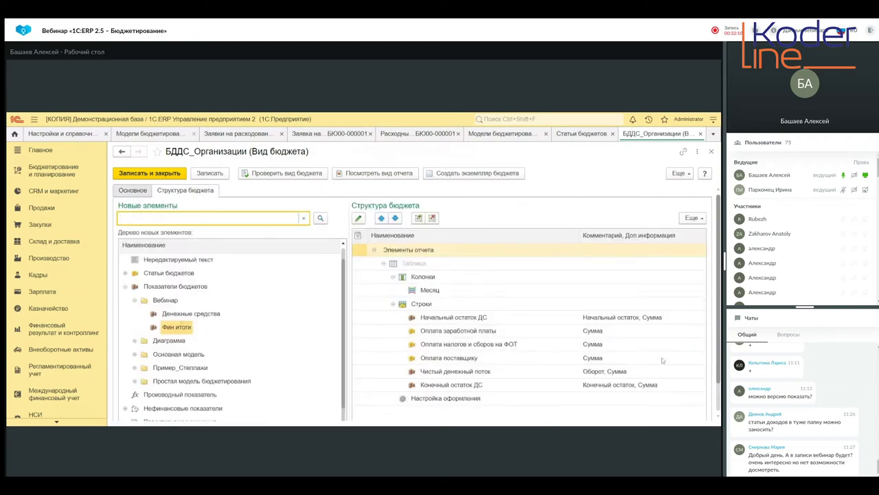
pyautogui.click(198, 313)
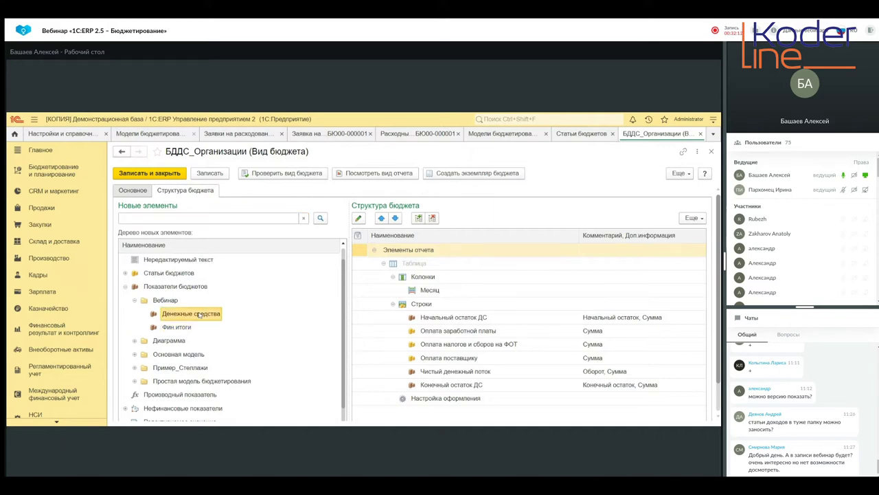
pyautogui.click(462, 321)
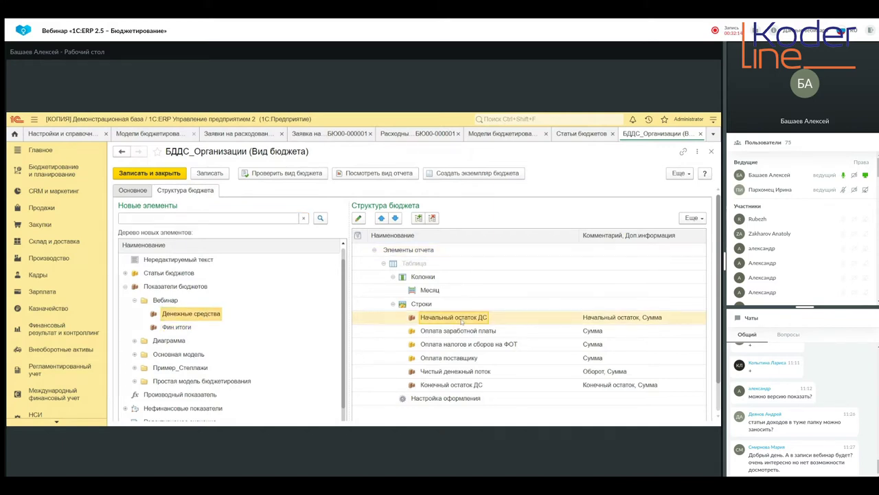
pyautogui.click(475, 373)
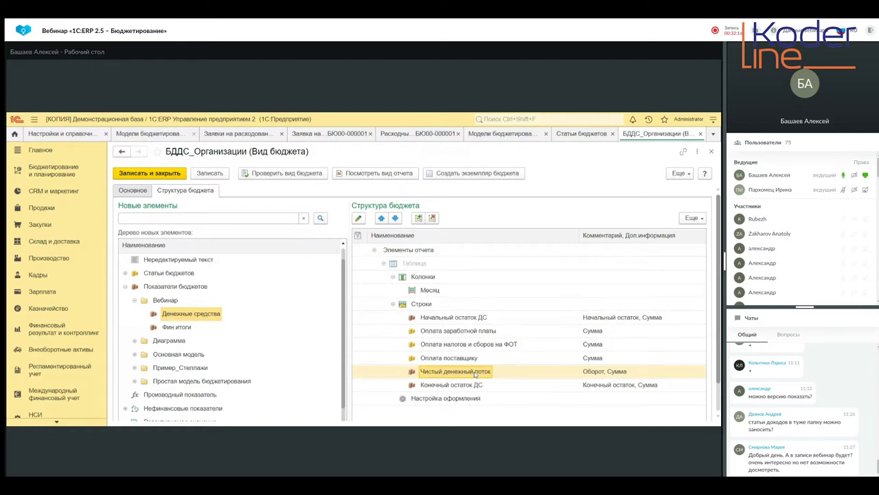
# Step: Examine the value options of the Начальный остаток ДС row and the links of its indicator Денежные средства, then finish editing the row
pyautogui.click(454, 387)
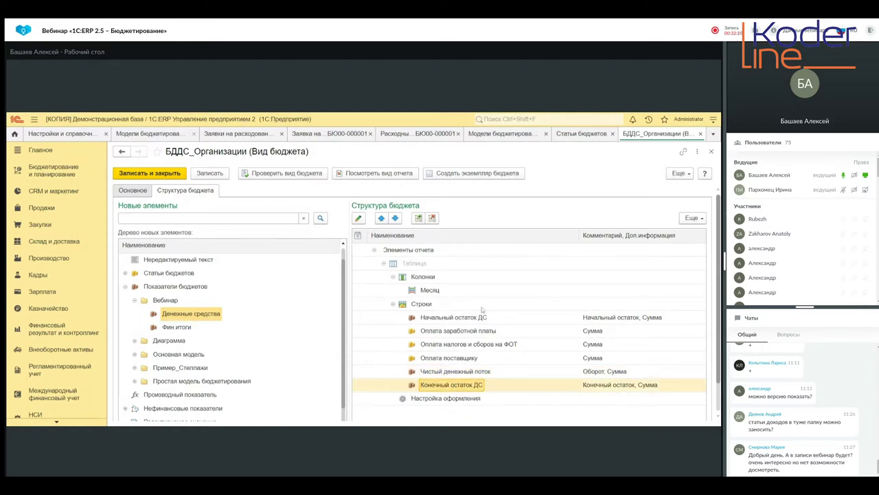
pyautogui.click(455, 319)
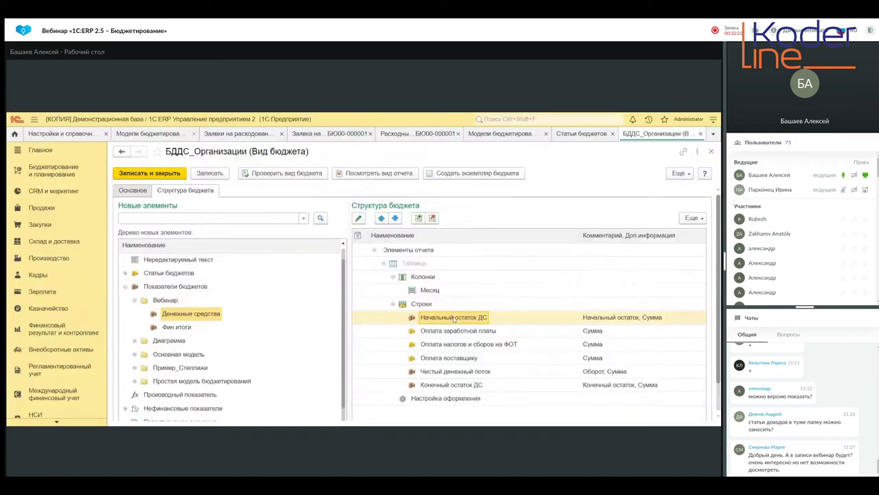
pyautogui.doubleClick(455, 319)
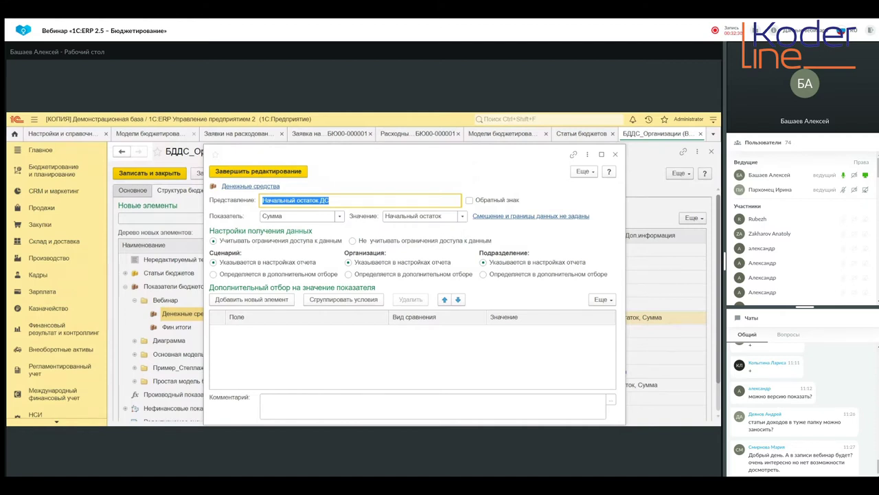
pyautogui.click(425, 216)
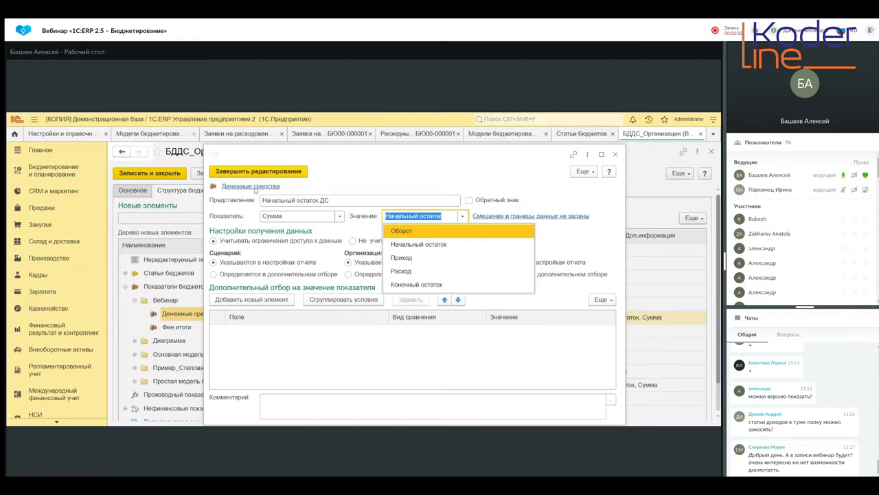
pyautogui.press('Escape')
pyautogui.click(252, 187)
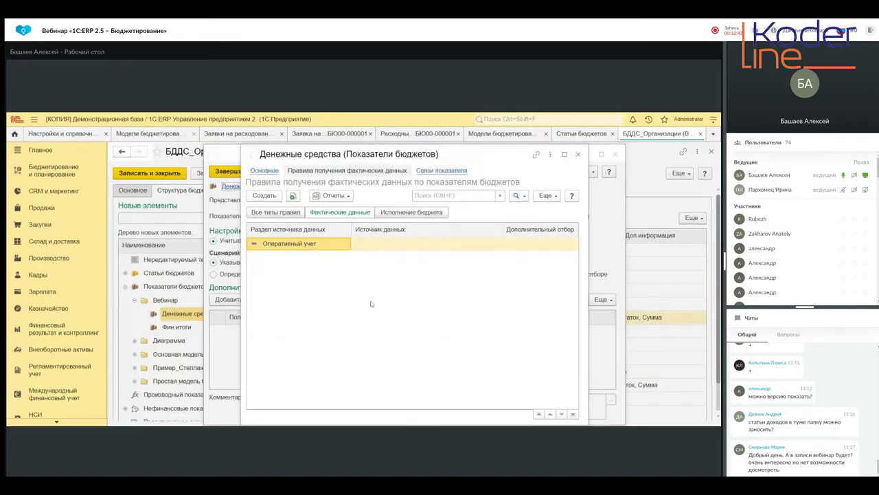
pyautogui.click(269, 171)
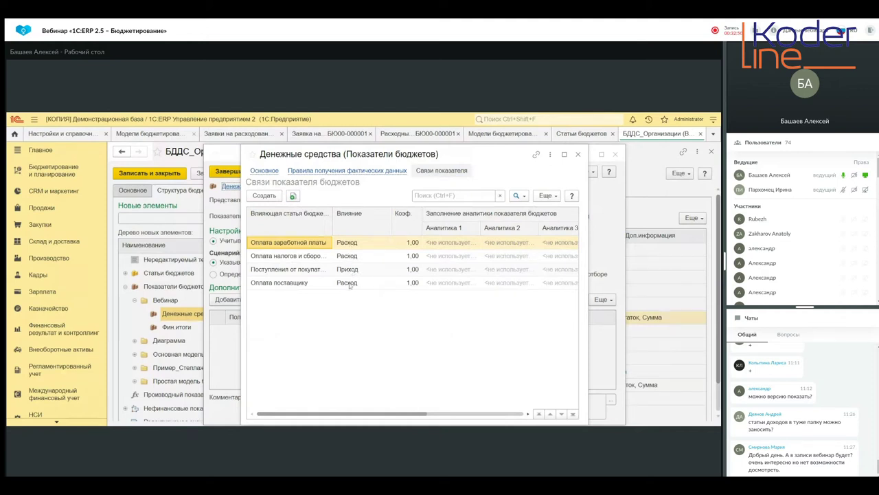
pyautogui.click(577, 155)
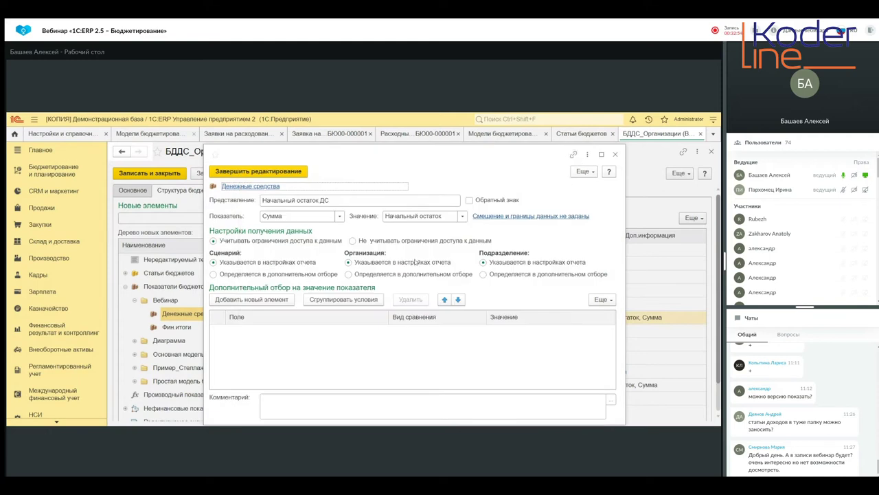
pyautogui.click(273, 173)
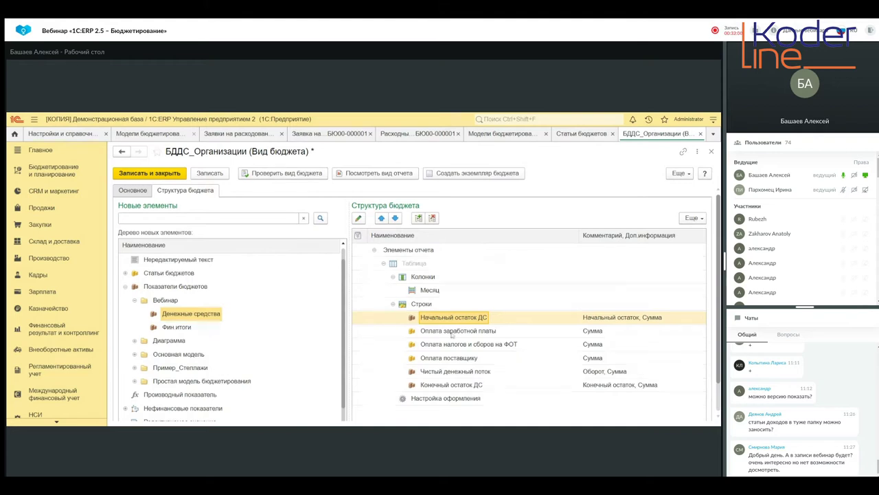
# Step: Review the Конечный остаток ДС row with its value option Конечный остаток and close the row settings
pyautogui.click(451, 385)
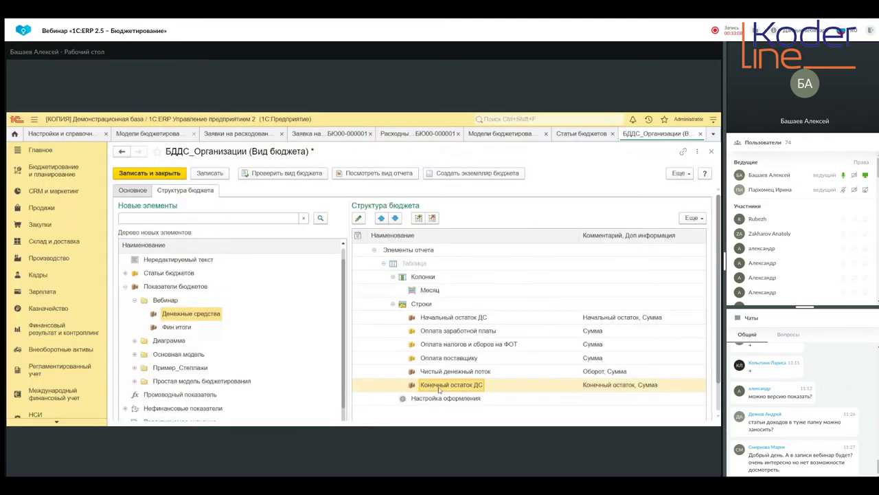
pyautogui.doubleClick(439, 386)
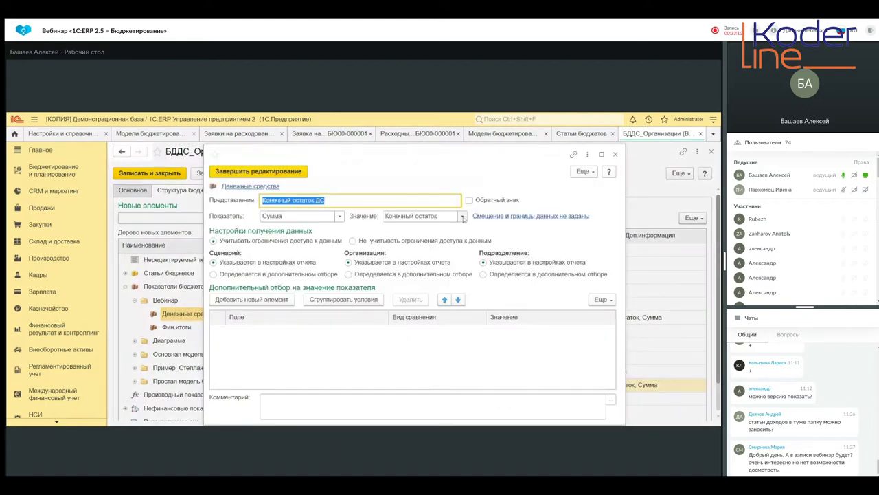
pyautogui.click(462, 216)
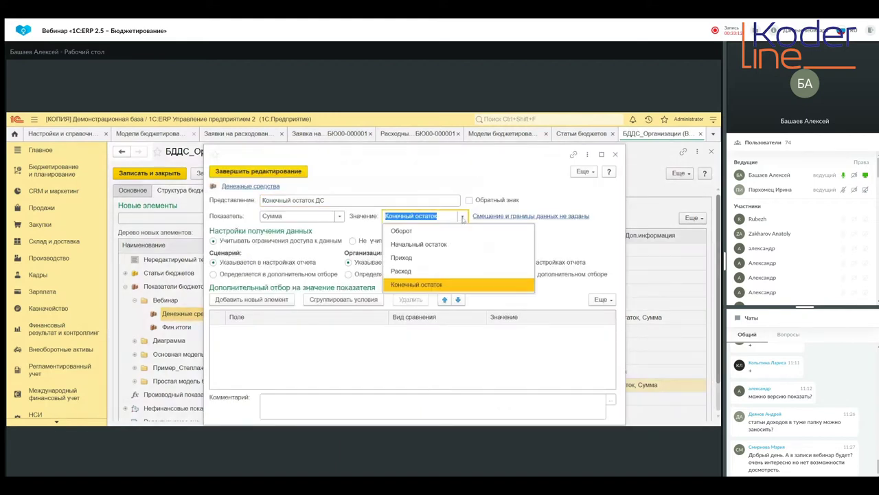
pyautogui.click(503, 285)
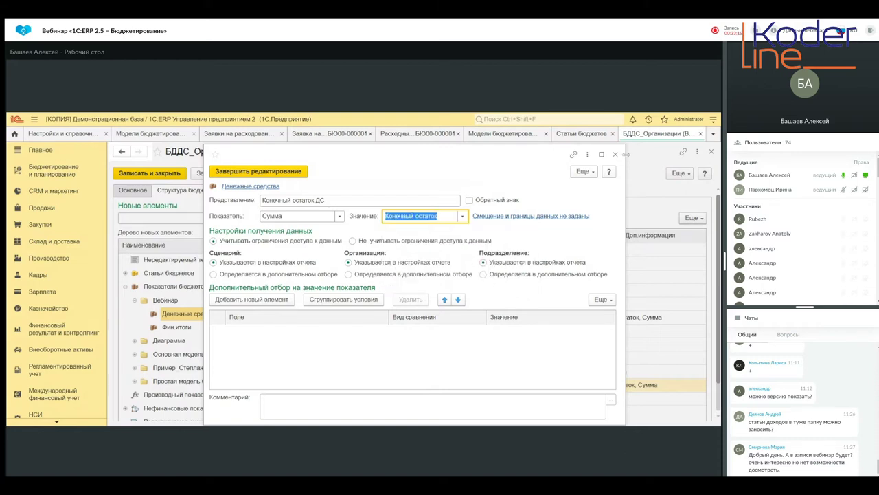
pyautogui.click(615, 154)
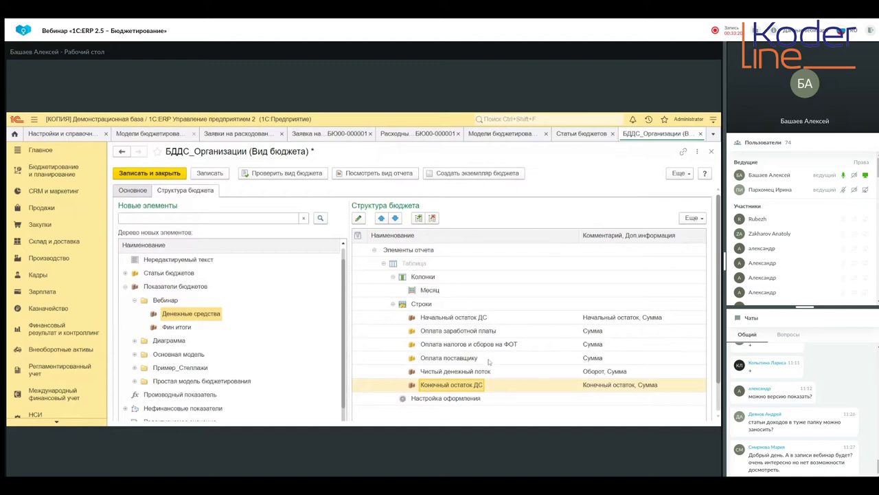
# Step: Run the error check on the БДДС_Организации budget type, agreeing to save it, and acknowledge the result
pyautogui.click(291, 174)
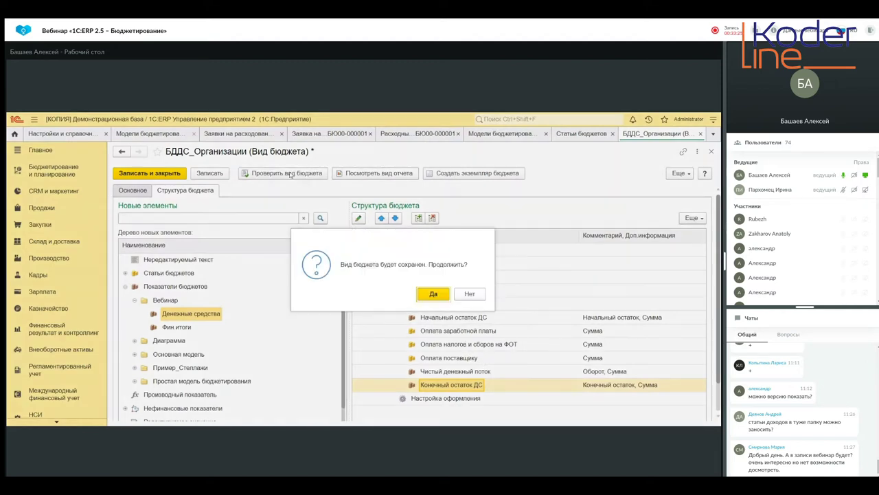
pyautogui.click(433, 294)
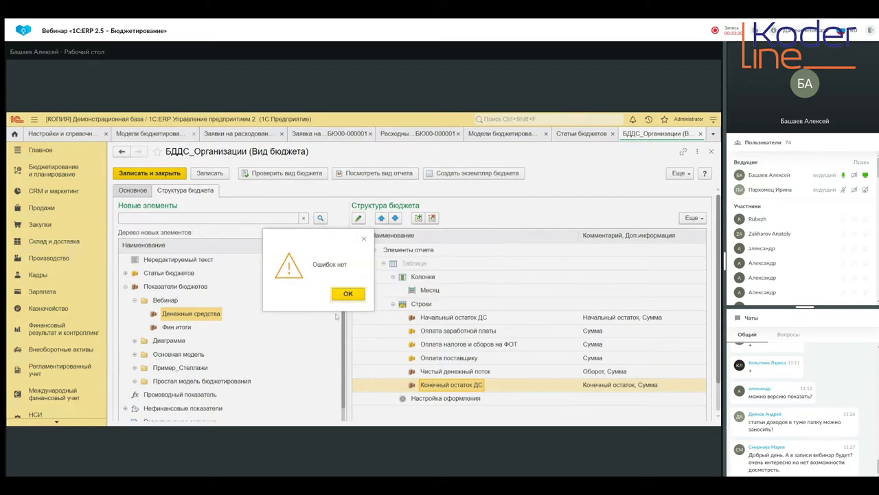
pyautogui.click(347, 294)
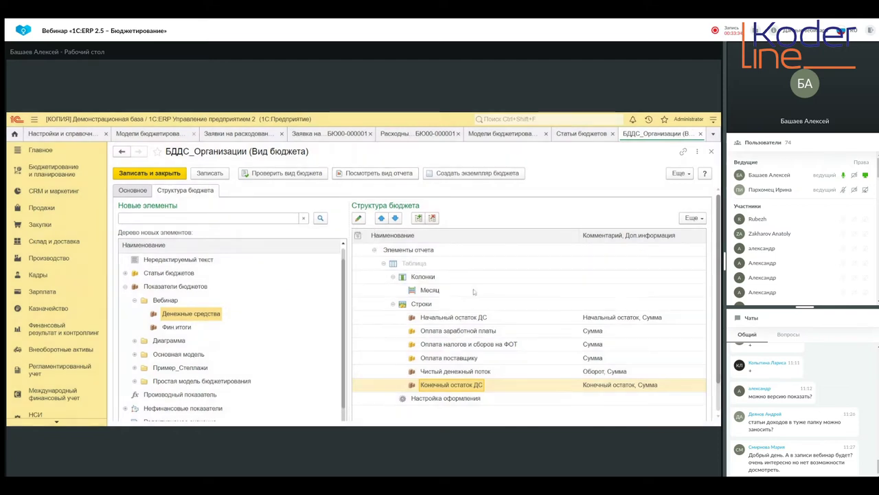
# Step: Preview the БДДС_Организации report layout by month and return to the budget type
pyautogui.click(384, 175)
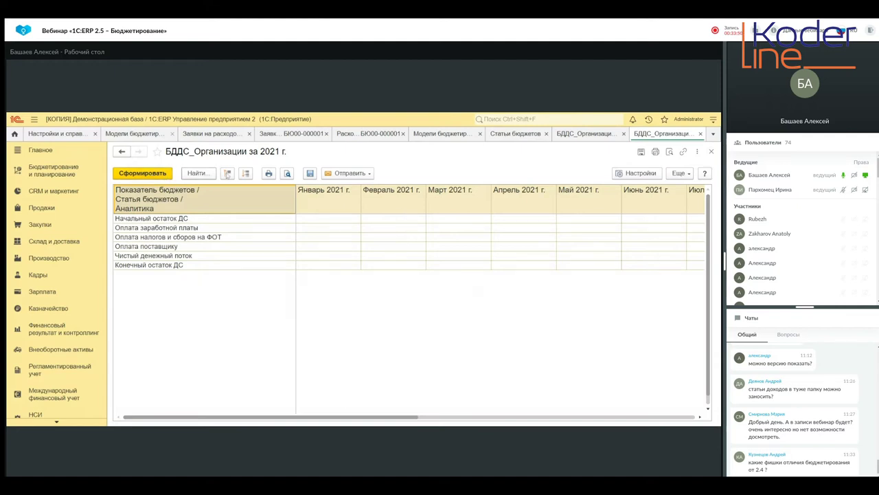
pyautogui.click(712, 152)
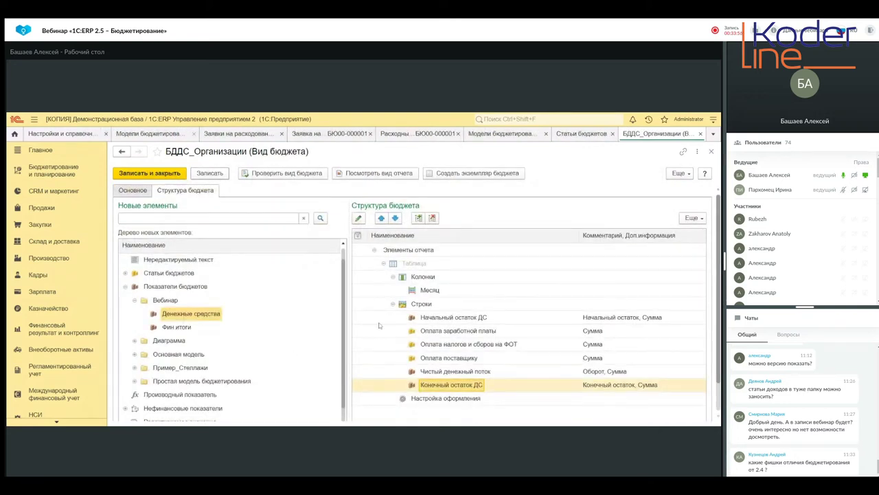
pyautogui.hotkey('ctrl', 's')
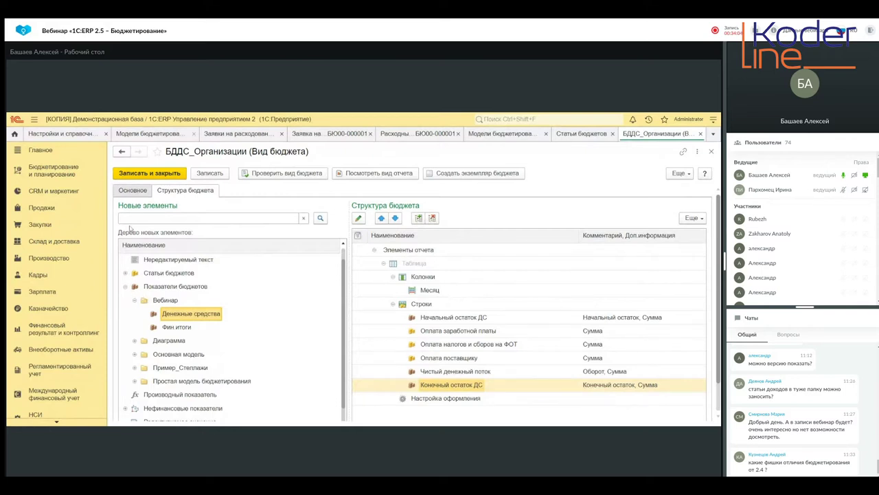
# Step: Reopen БДДС_Организации from the model Бюджеты Организации and review its main settings, including planning method and instance editing options
pyautogui.click(167, 134)
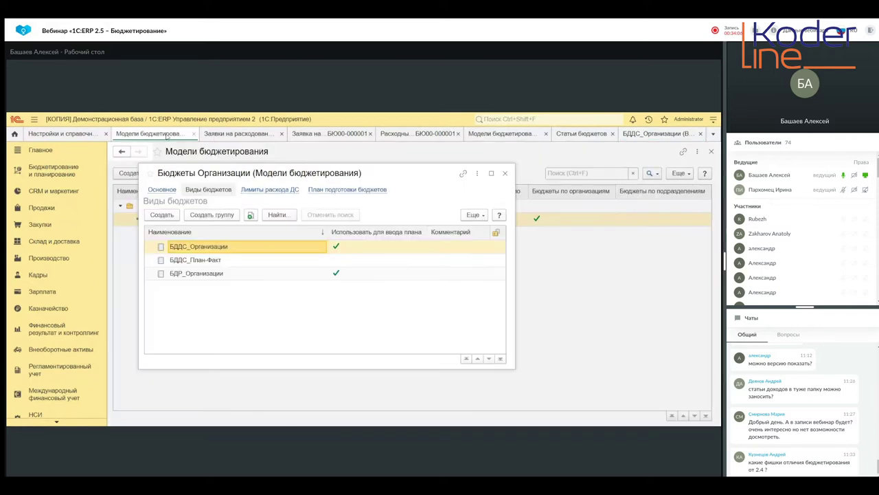
pyautogui.doubleClick(186, 247)
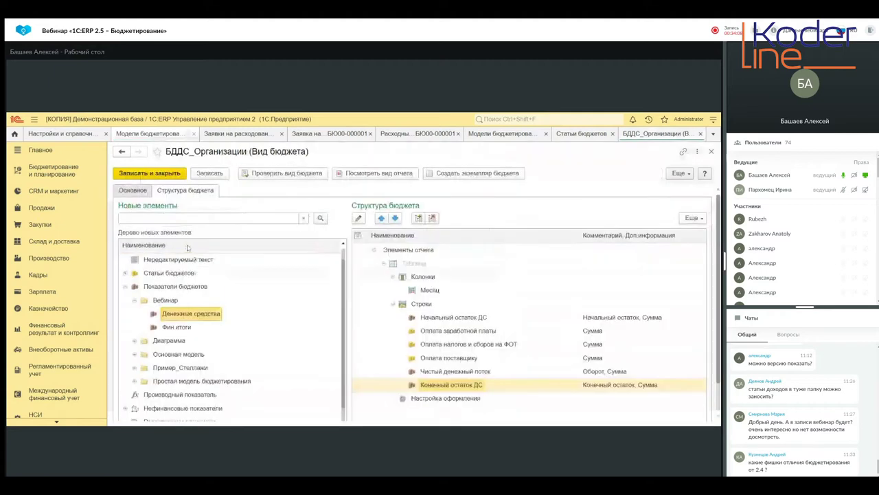
pyautogui.click(141, 193)
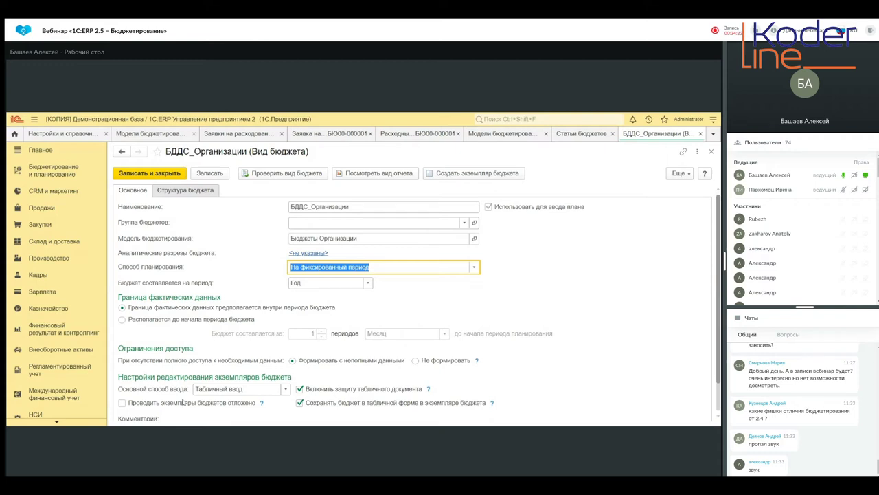
pyautogui.scroll(-1, 204, 333)
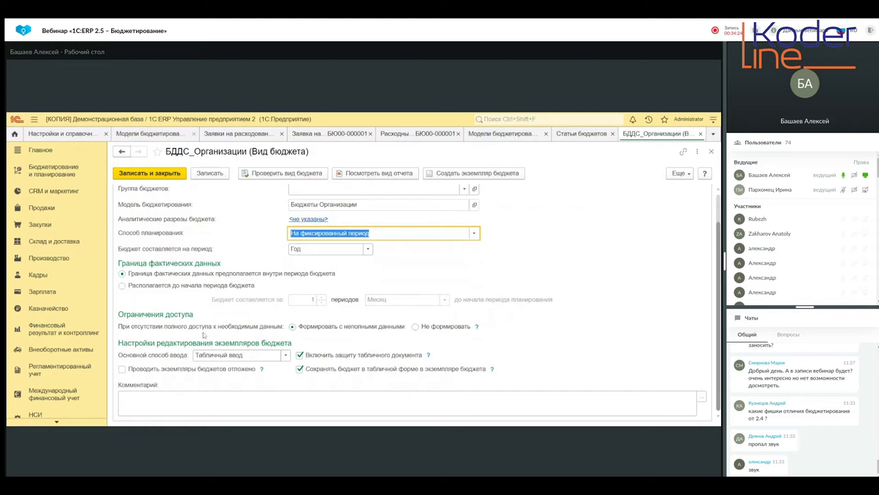
pyautogui.scroll(1, 405, 357)
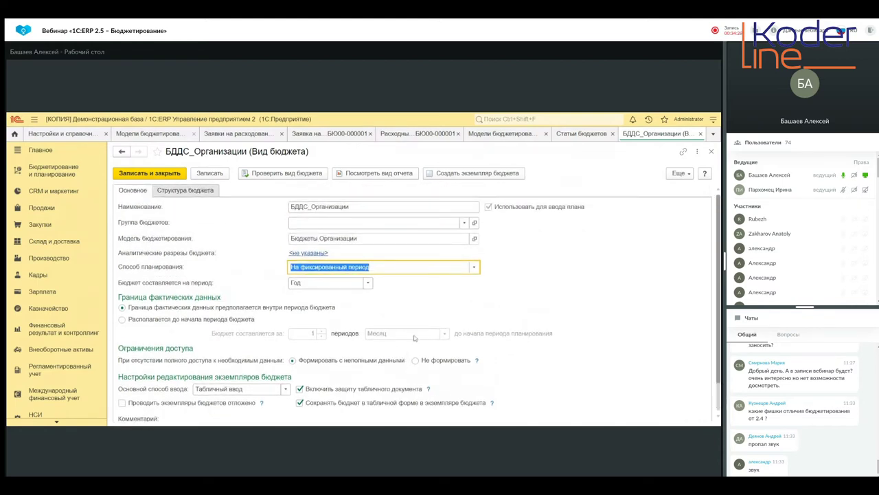
pyautogui.click(232, 135)
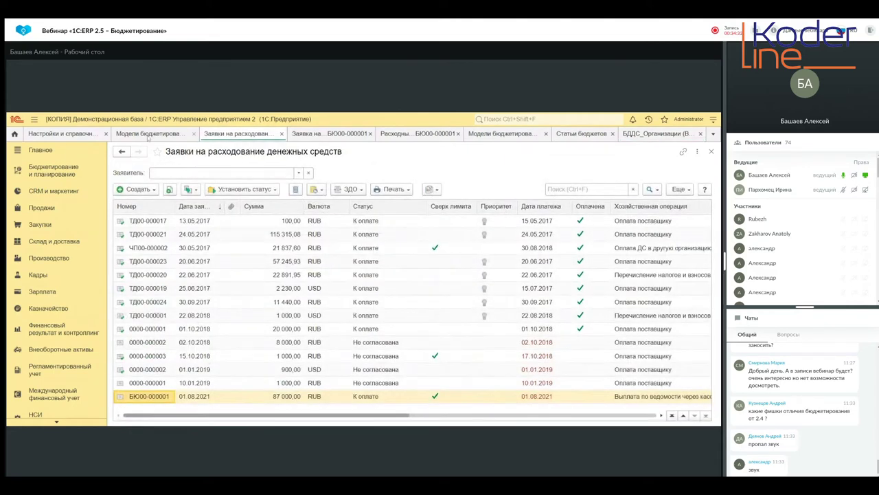
pyautogui.click(148, 136)
pyautogui.click(210, 135)
pyautogui.click(166, 133)
pyautogui.doubleClick(214, 250)
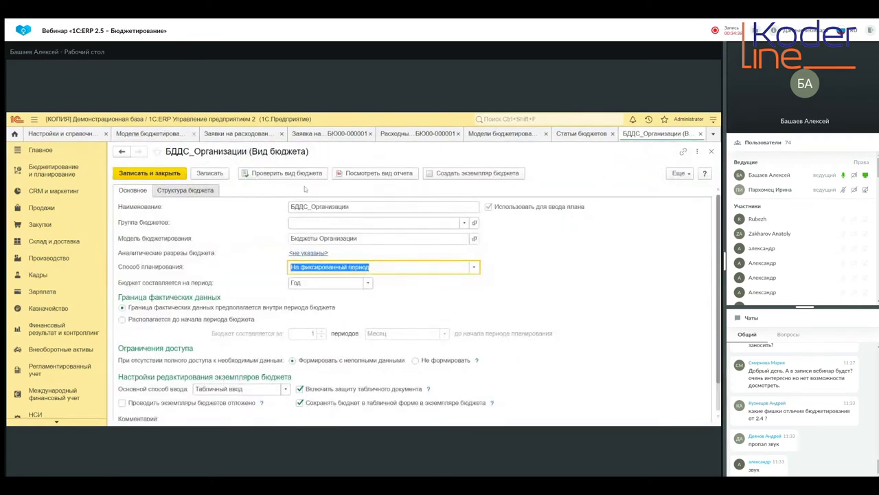
# Step: Examine the Оплата заработной платы row in the budget structure and the dependent indicators of its budget item, then close both
pyautogui.click(202, 194)
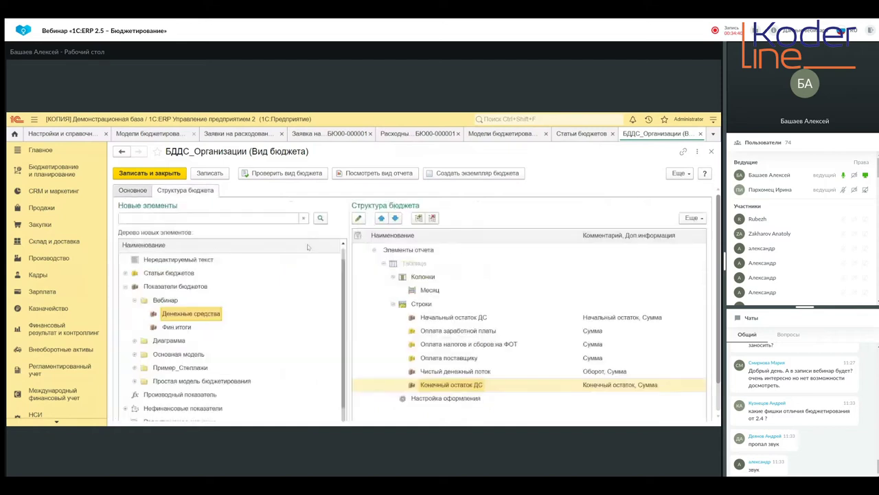
pyautogui.click(439, 333)
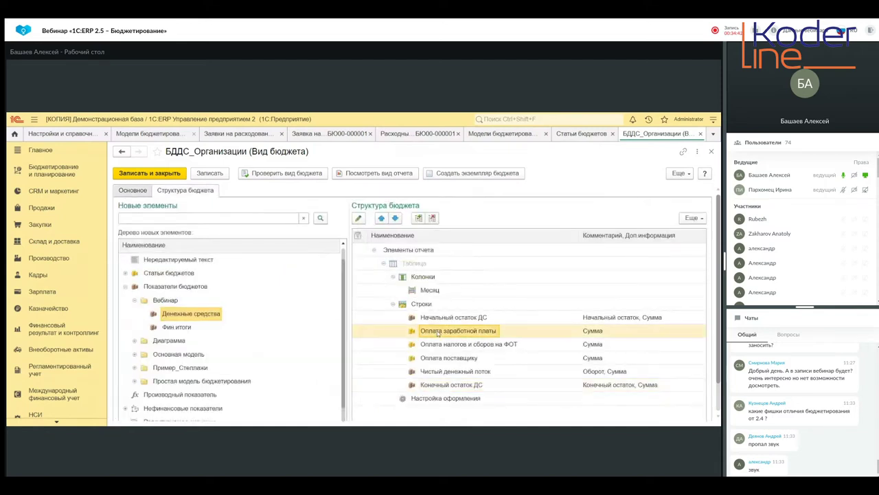
pyautogui.doubleClick(437, 333)
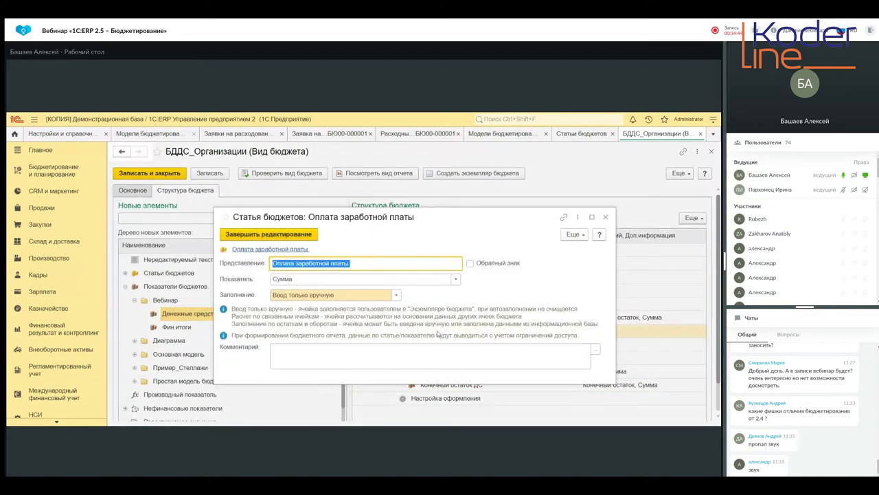
pyautogui.click(268, 250)
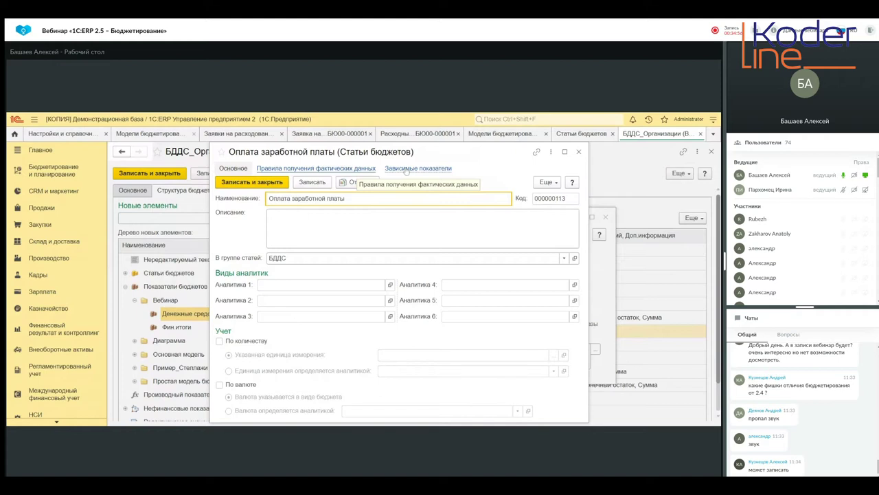
pyautogui.click(406, 172)
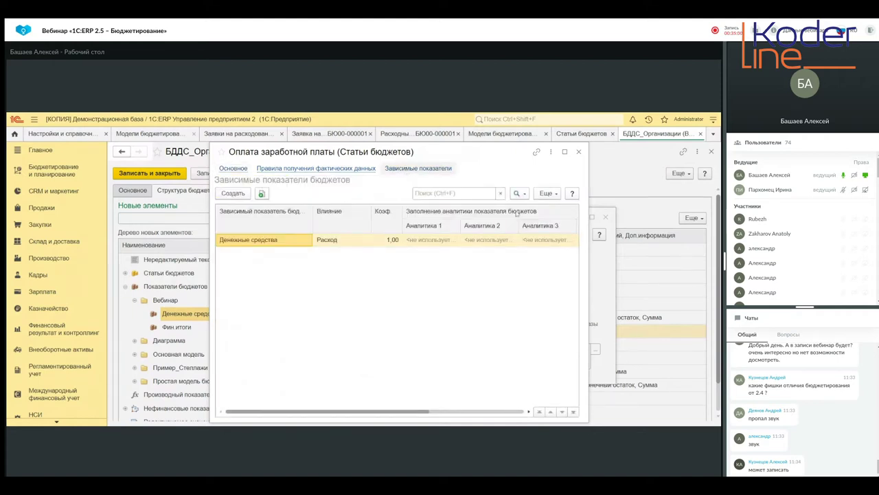
pyautogui.click(578, 151)
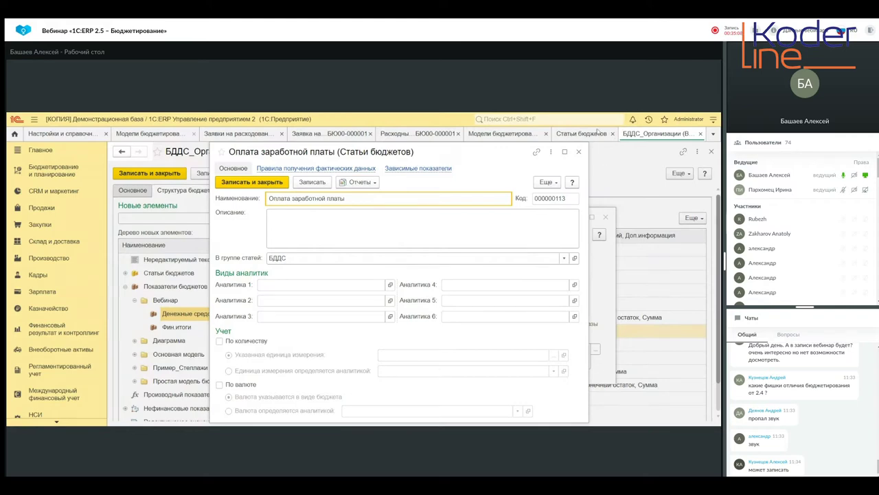
pyautogui.click(578, 152)
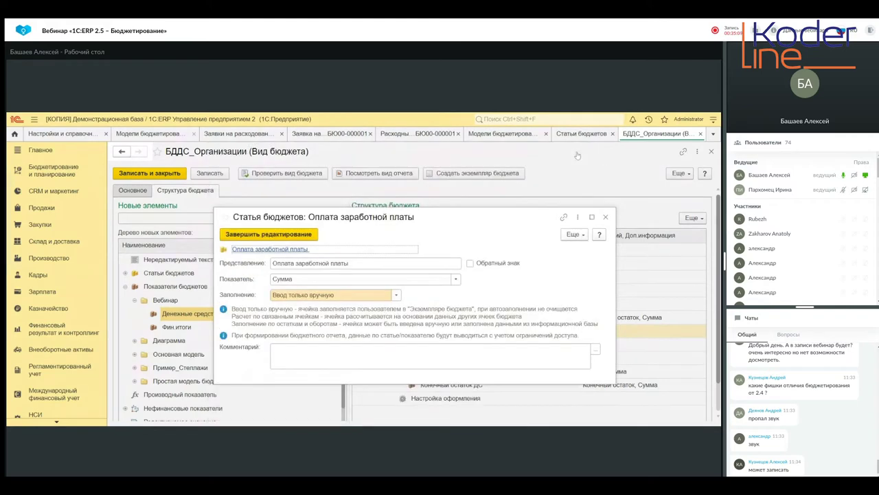
pyautogui.click(605, 217)
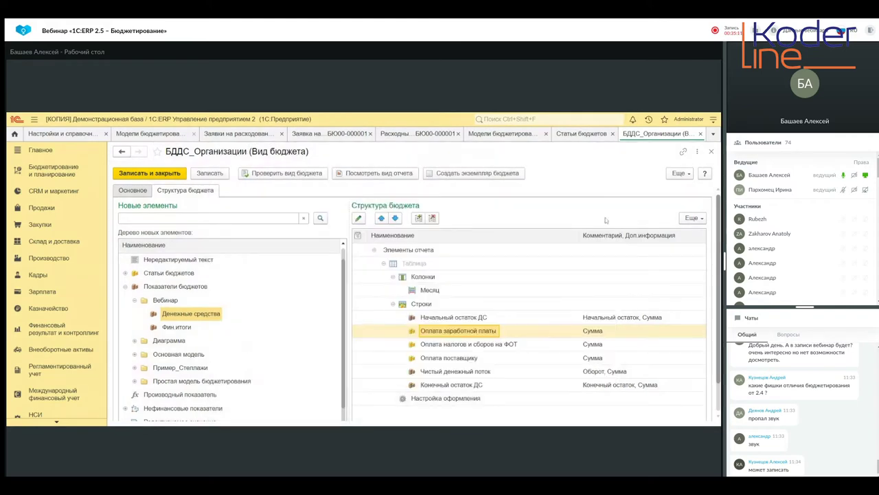
# Step: Look at the blank budget instance form and the БДДС_Организации report layout for 2021, closing both
pyautogui.click(459, 174)
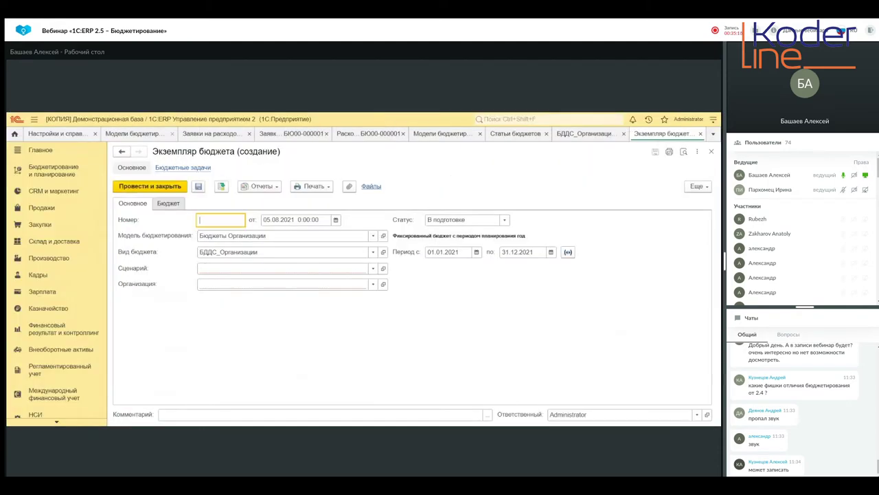
pyautogui.click(700, 134)
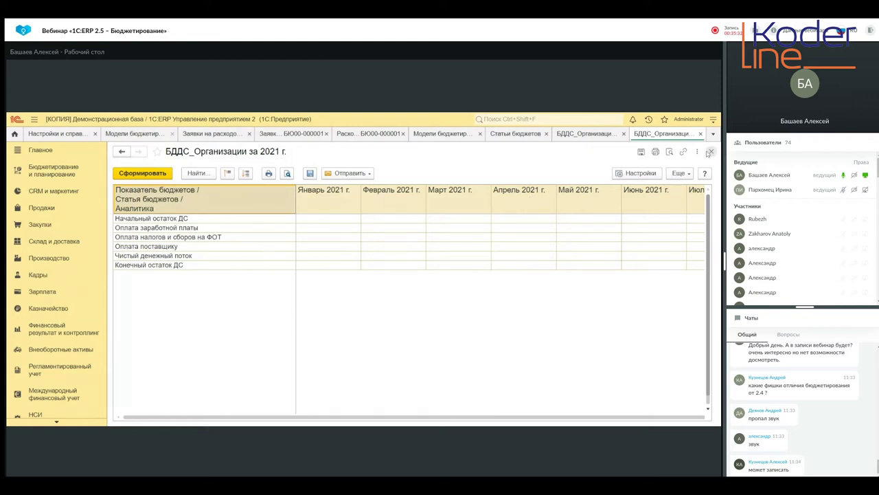
pyautogui.click(711, 153)
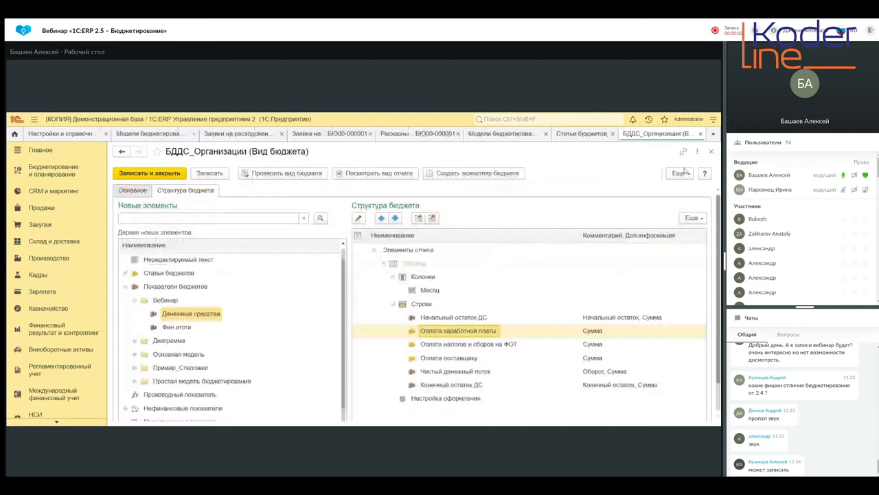
# Step: Create a budget instance from БДДС_Организации with scenario Оперативный помесячный and organization Бюджетирование ООО
pyautogui.click(457, 174)
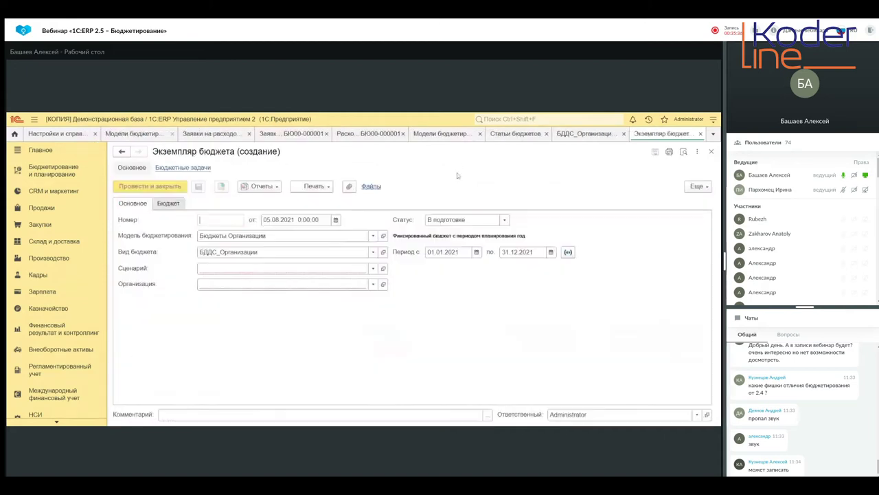
pyautogui.click(373, 269)
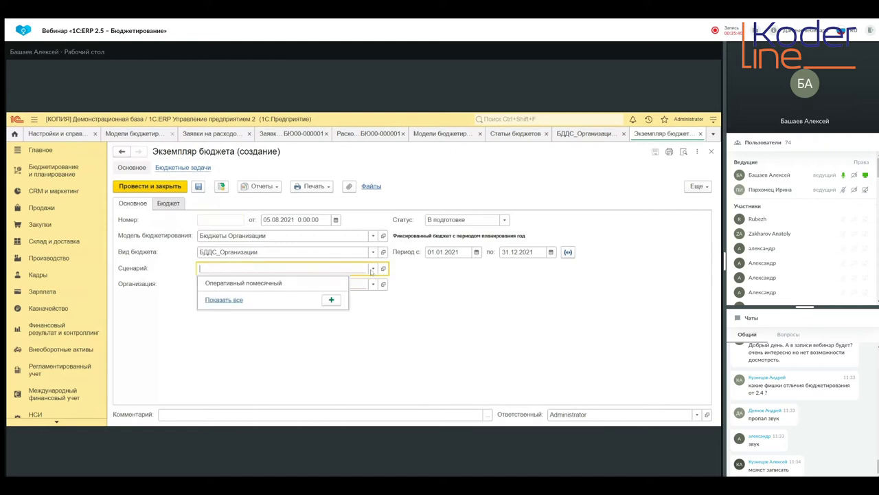
pyautogui.click(251, 283)
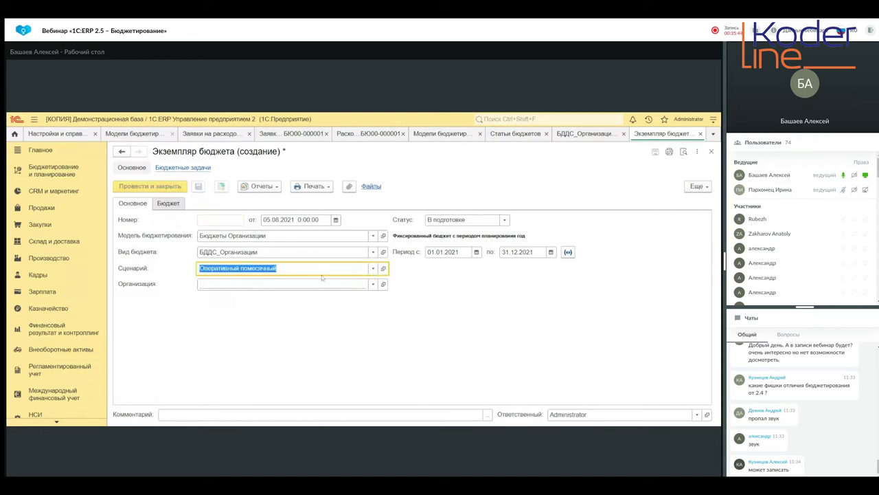
pyautogui.click(373, 283)
pyautogui.scroll(-1, 308, 205)
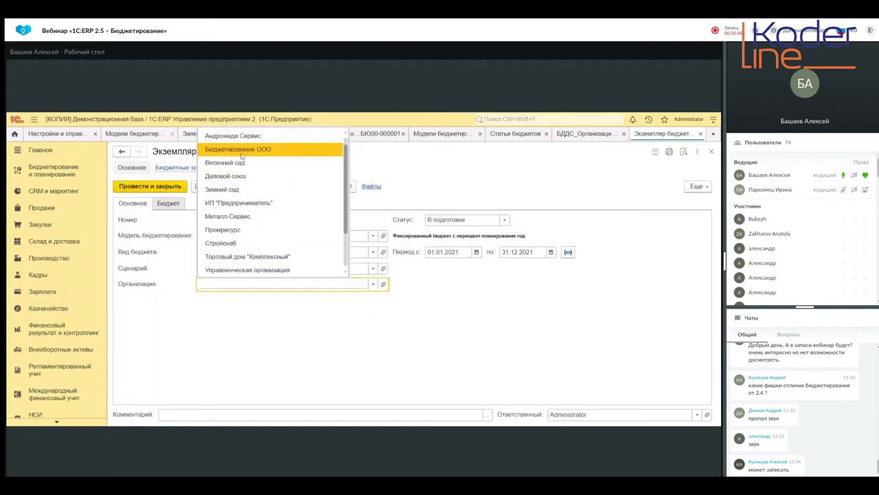
pyautogui.click(242, 149)
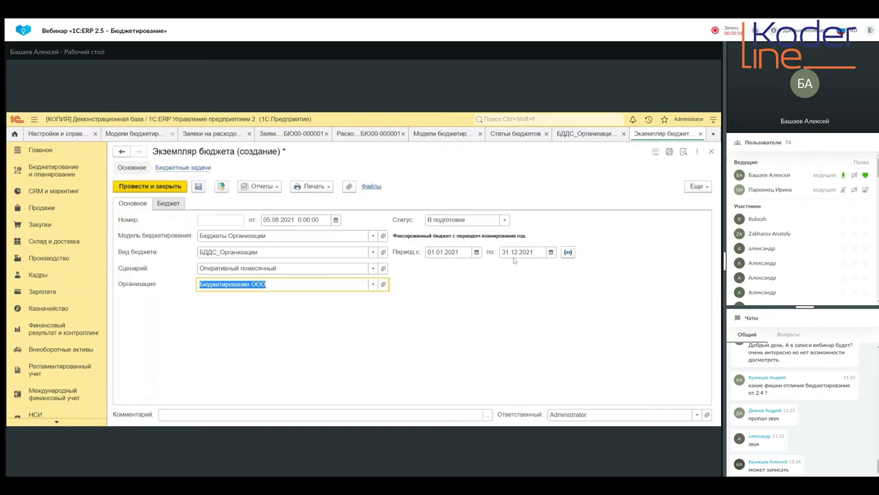
# Step: Enter the instance's January 2021 amounts: 80 000 for Оплата заработной платы, 24 160 for Оплата налогов и сборов на ФОТ, 250 000 for Оплата поставщику
pyautogui.click(170, 208)
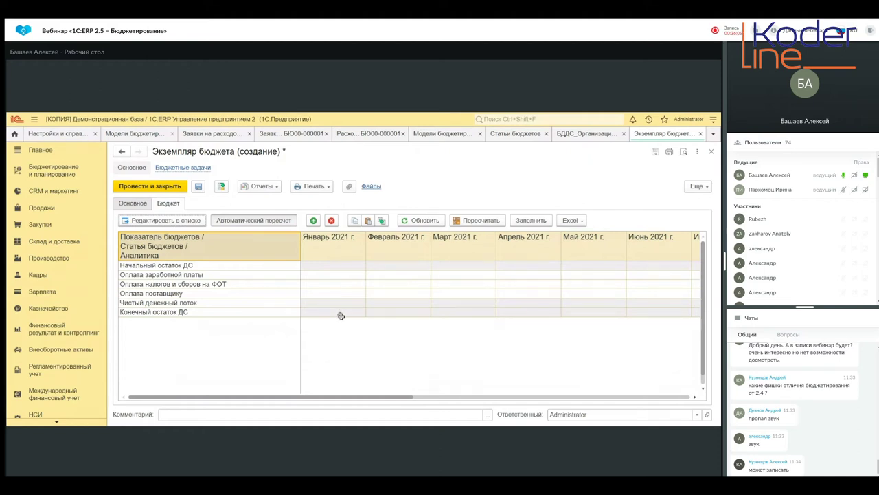
pyautogui.click(328, 277)
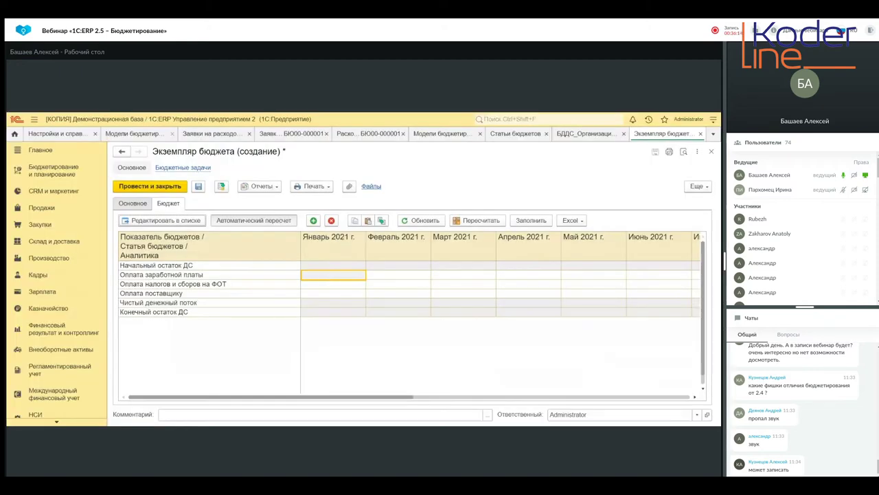
pyautogui.click(330, 274)
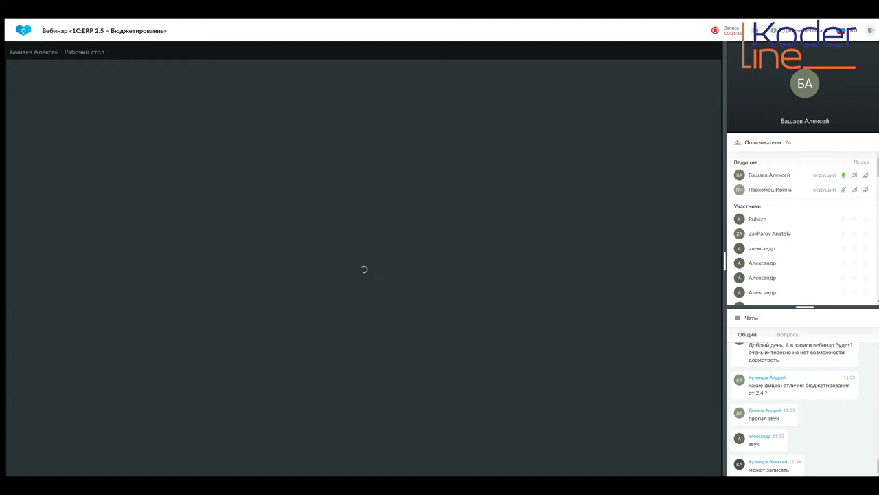
pyautogui.write('80 000,00')
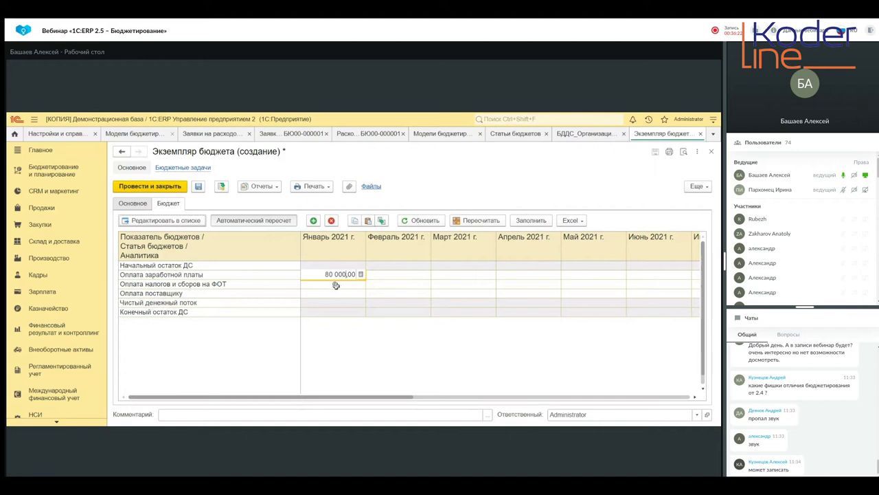
pyautogui.press('Return')
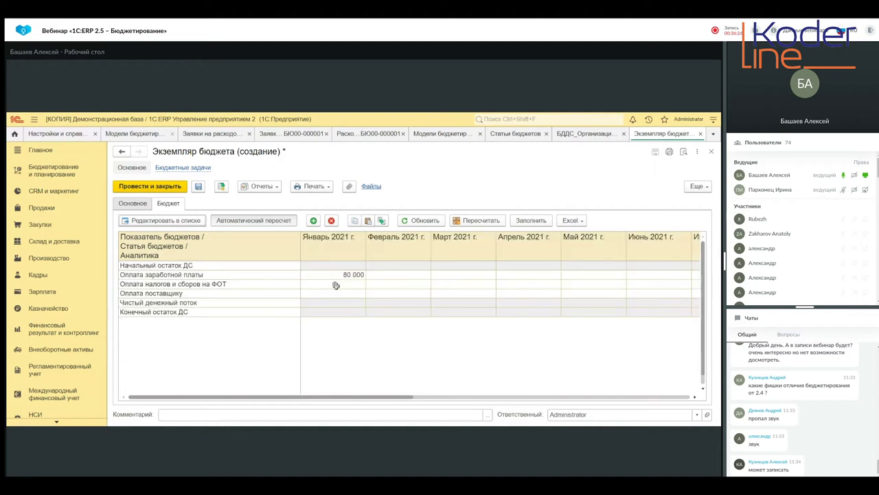
pyautogui.click(336, 285)
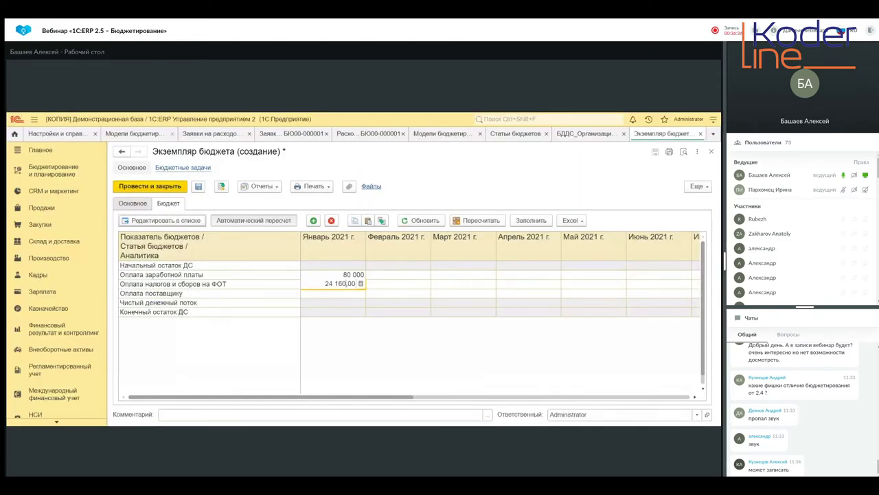
pyautogui.press('Return')
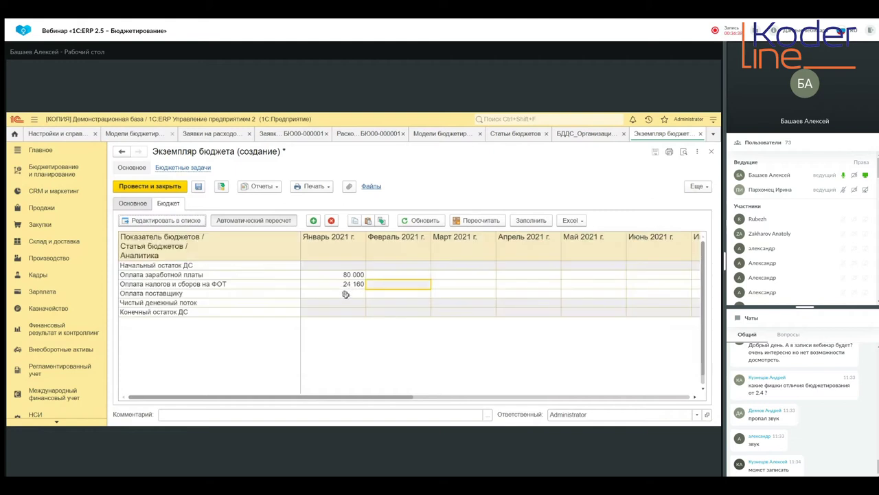
pyautogui.click(347, 295)
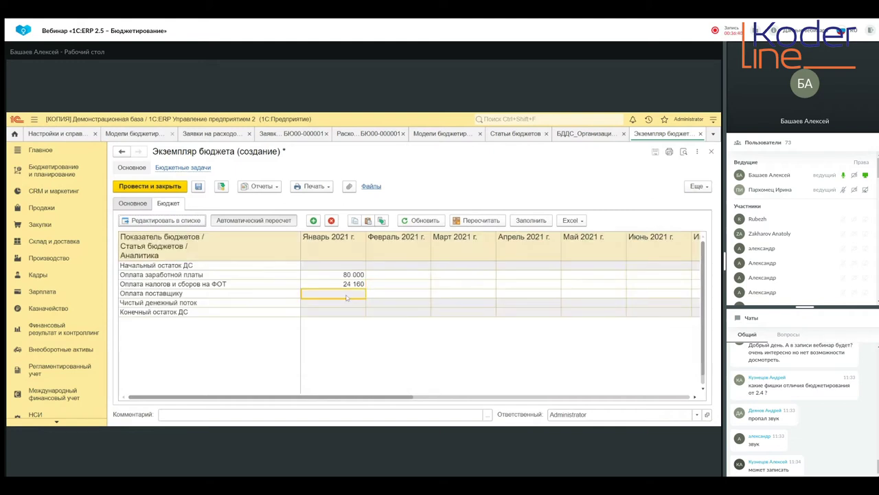
pyautogui.write('250 000,0')
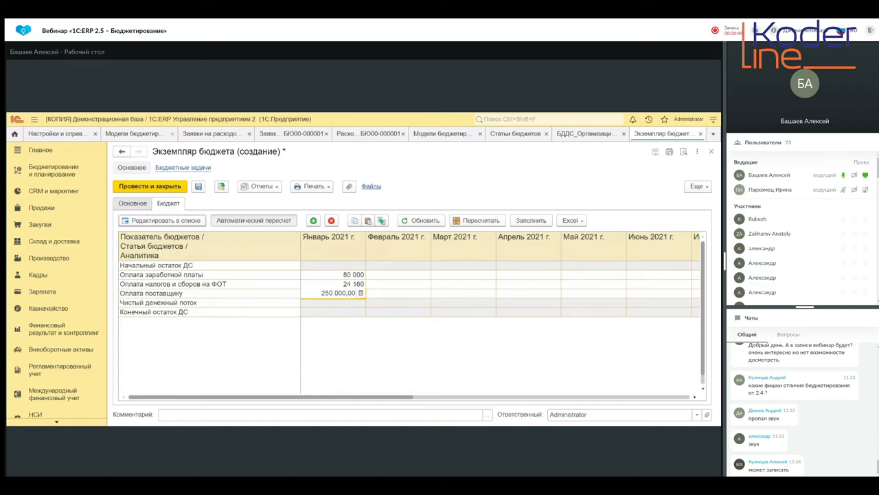
pyautogui.write('0')
pyautogui.press('Return')
pyautogui.press('Tab')
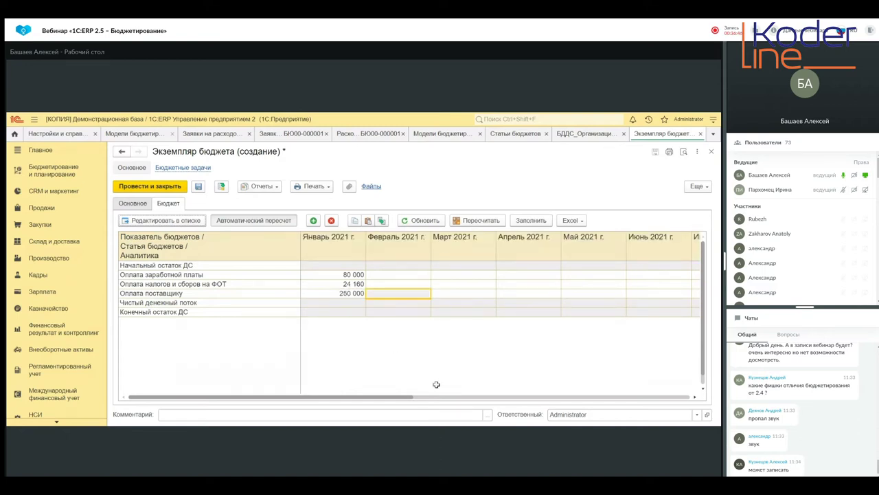
# Step: Copy the three January payment amounts across the following months and check the January cell of Начальный остаток ДС
pyautogui.click(336, 275)
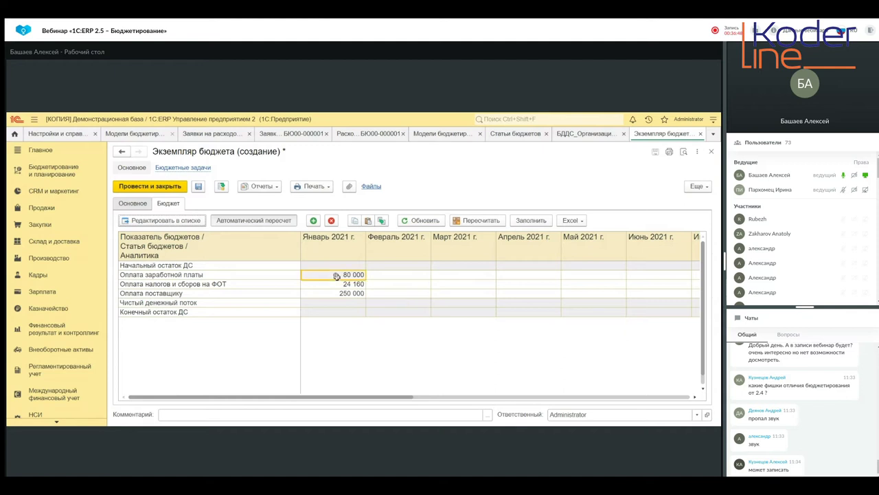
pyautogui.click(333, 285)
pyautogui.moveTo(333, 285); pyautogui.dragTo(336, 293)
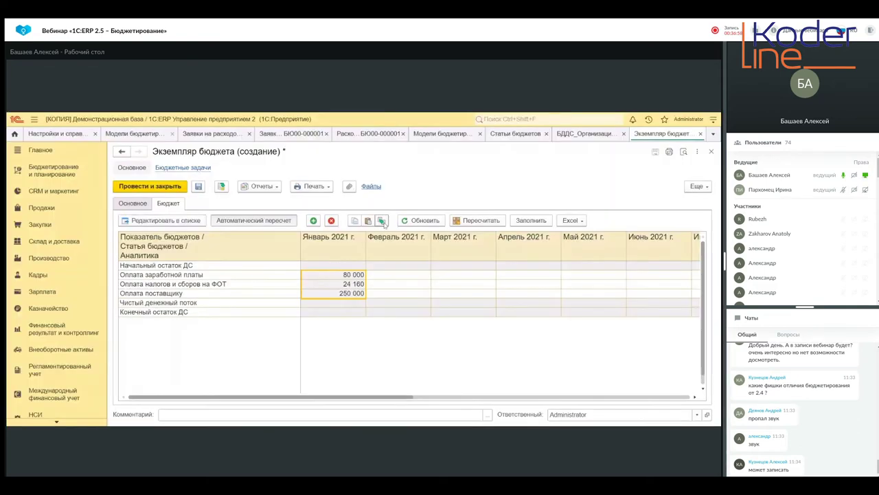
pyautogui.click(382, 220)
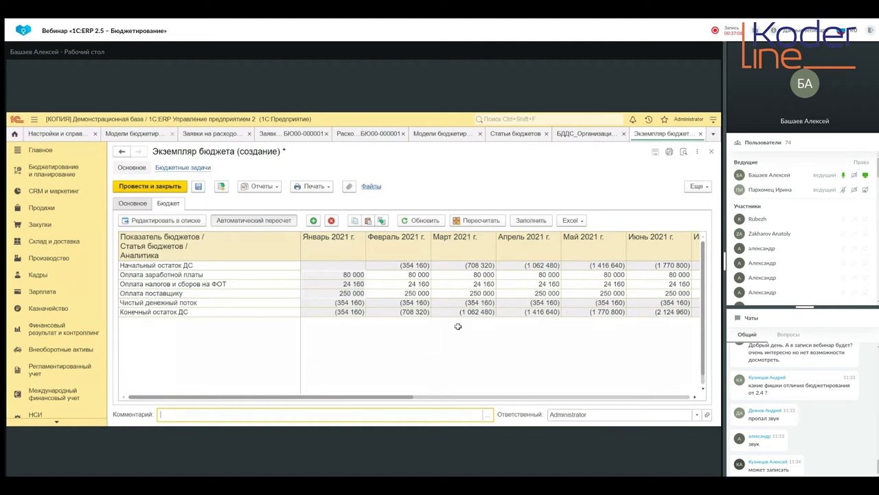
pyautogui.click(329, 267)
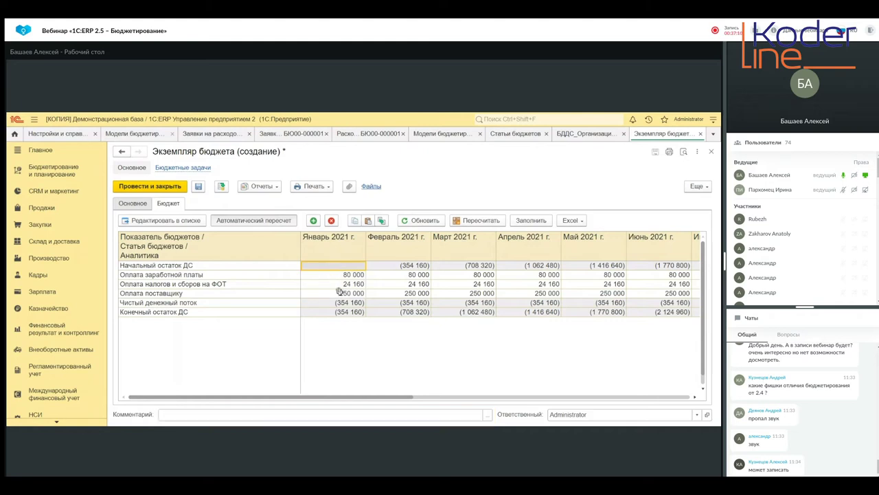
pyautogui.click(372, 361)
pyautogui.click(338, 268)
# Step: In the БДДС_Организации budget structure, set the organization of the Начальный остаток ДС row to Определяется в дополнительном отборе and finish editing
pyautogui.click(127, 138)
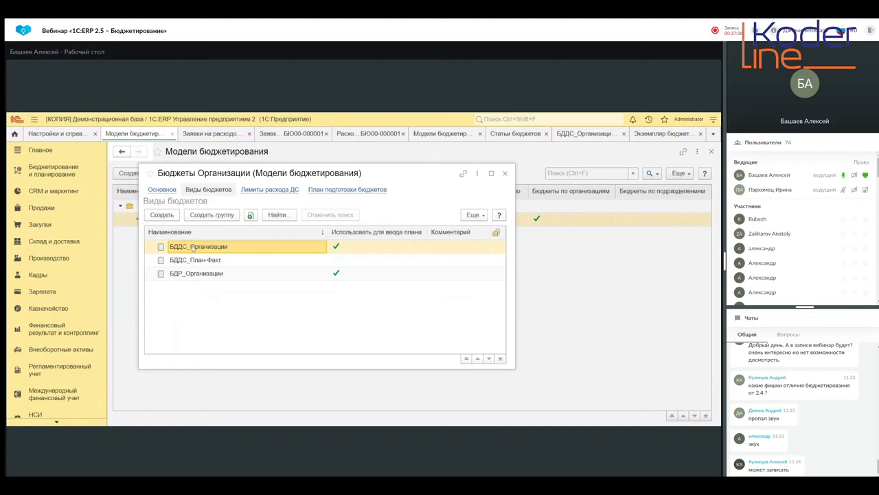
pyautogui.doubleClick(193, 249)
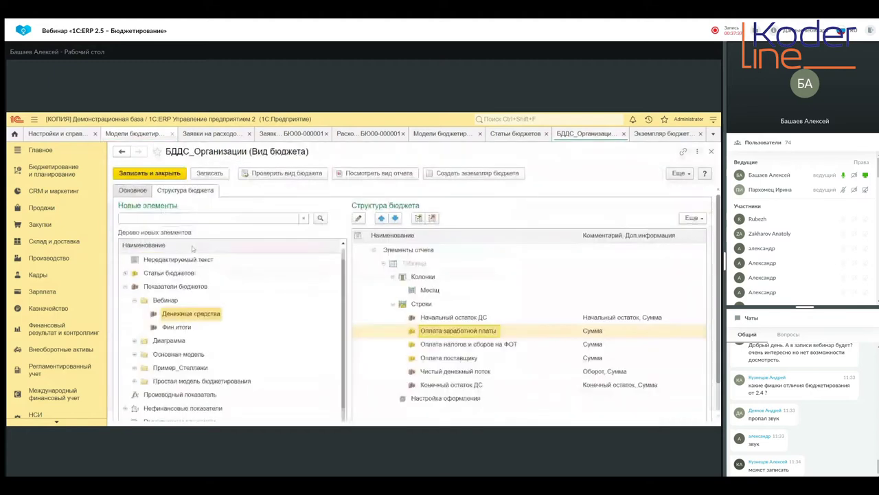
pyautogui.click(214, 316)
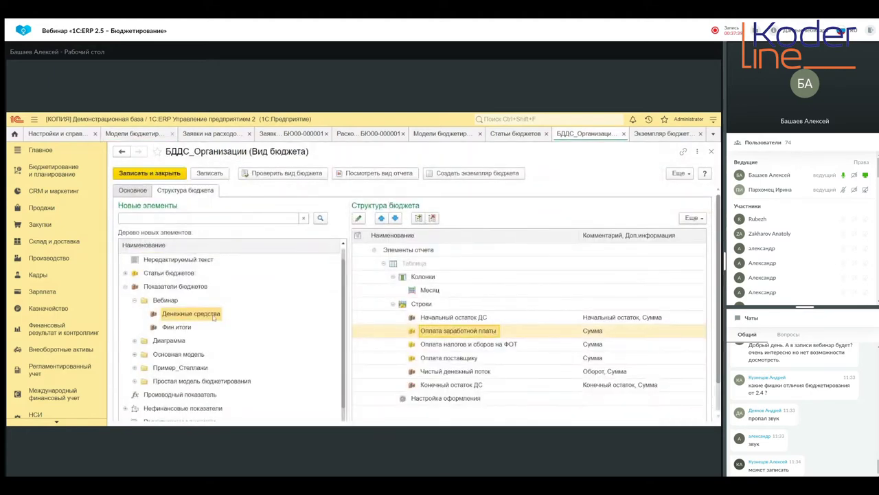
pyautogui.click(437, 317)
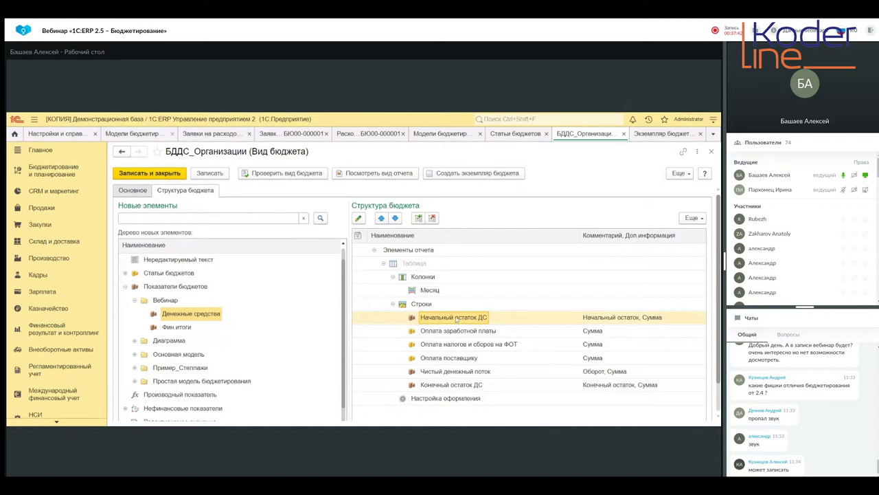
pyautogui.doubleClick(457, 318)
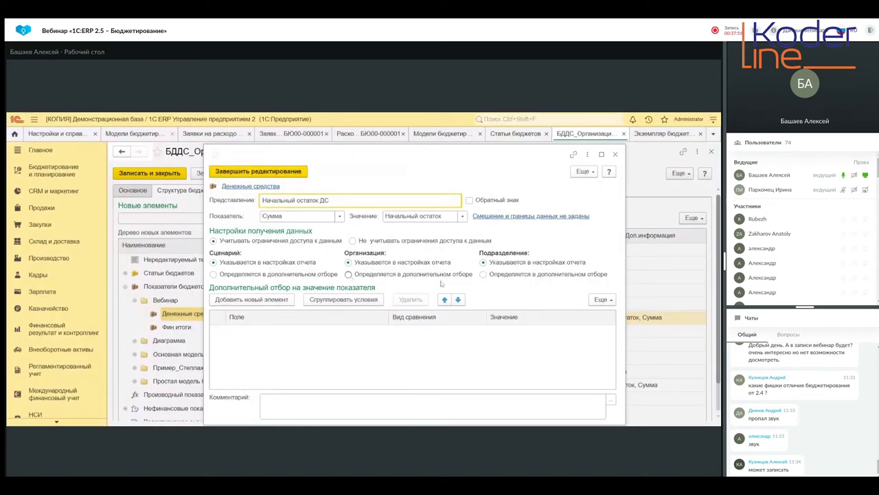
pyautogui.click(386, 278)
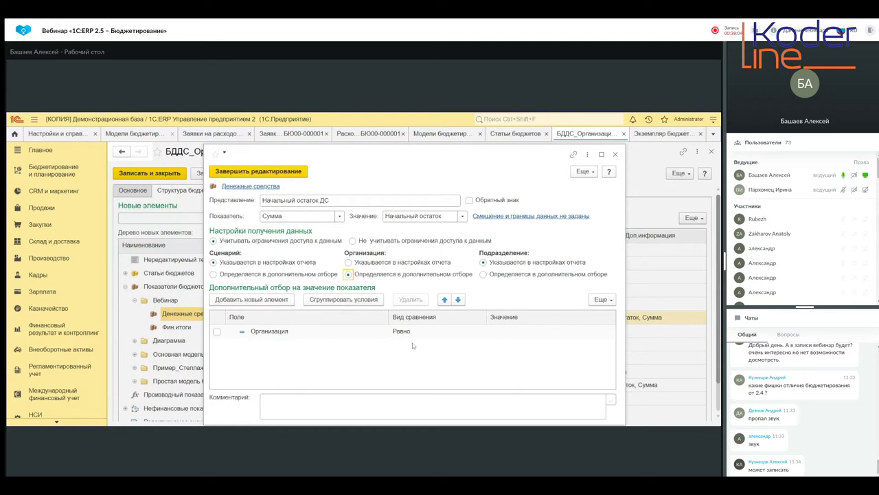
pyautogui.click(535, 334)
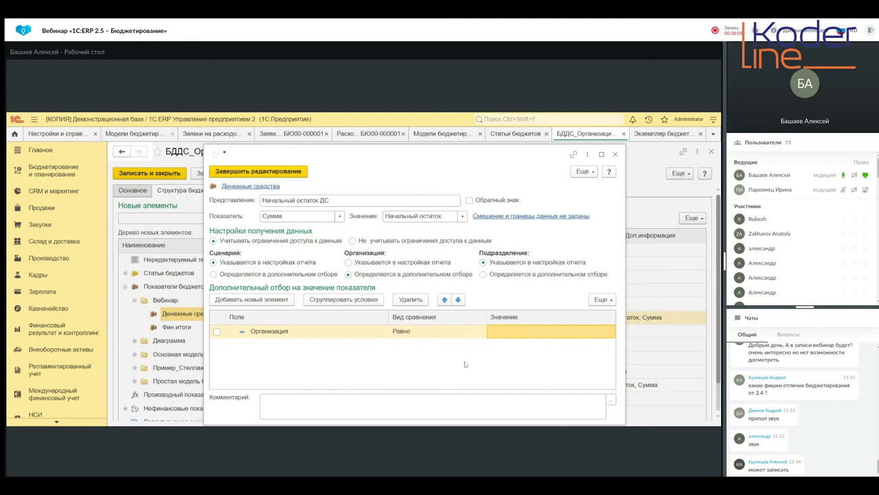
pyautogui.click(436, 338)
pyautogui.click(370, 332)
pyautogui.click(241, 173)
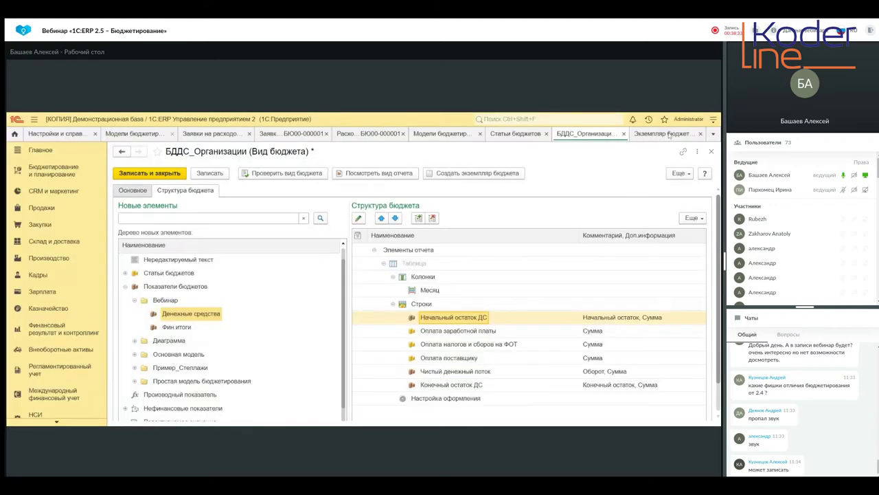
# Step: Return to the filled-in budget instance and close it without saving the changes
pyautogui.click(665, 135)
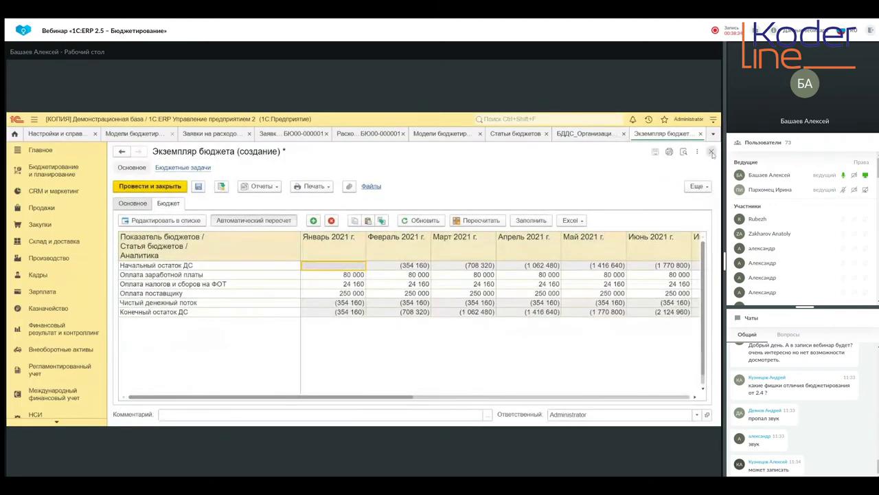
pyautogui.click(712, 151)
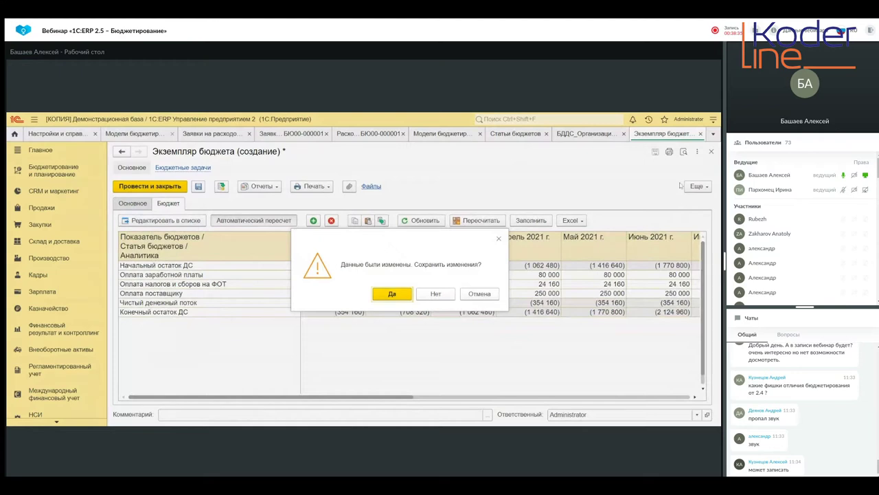
pyautogui.click(432, 294)
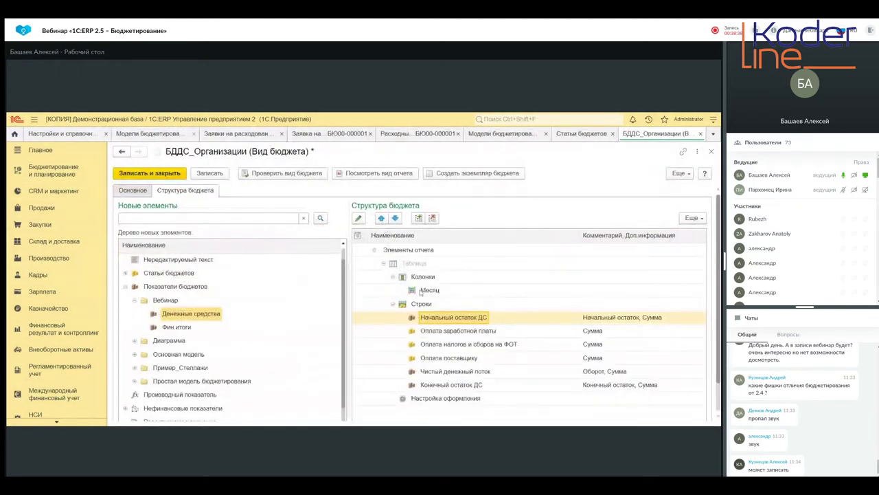
# Step: Save the budget type and create an instance from it with scenario Оперативный помесячный and organization Бюджетирование ООО
pyautogui.click(474, 173)
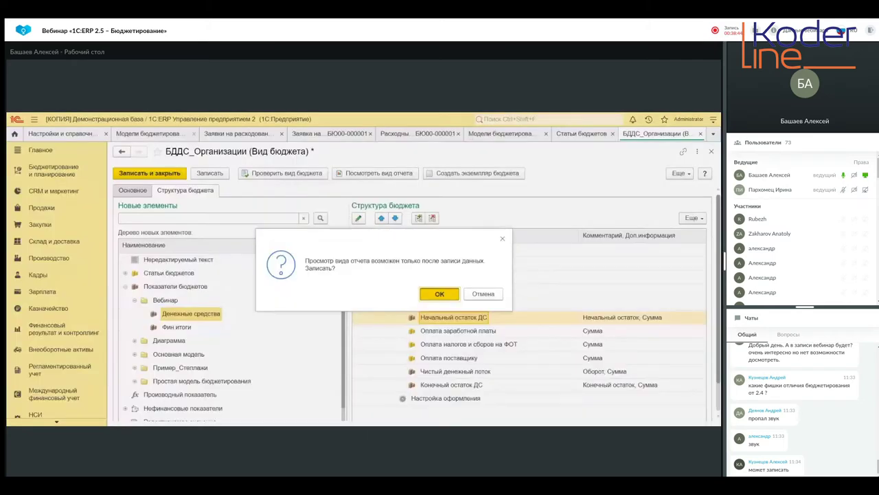
pyautogui.click(424, 293)
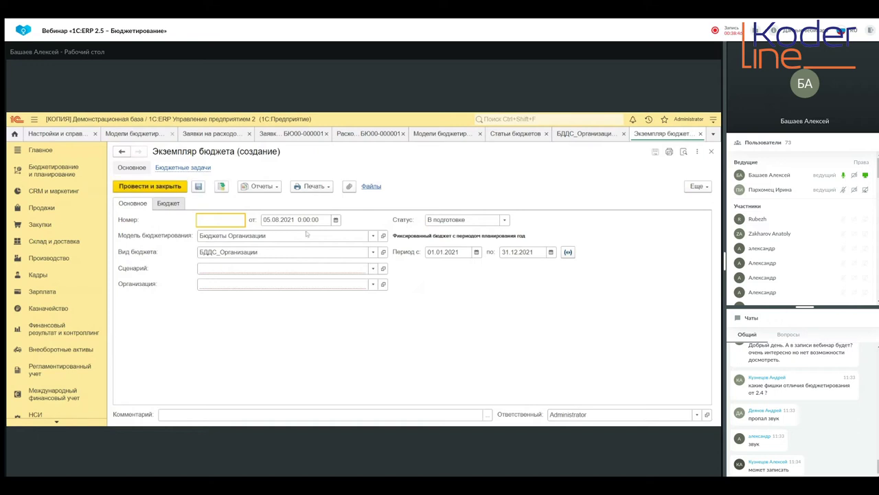
pyautogui.click(373, 267)
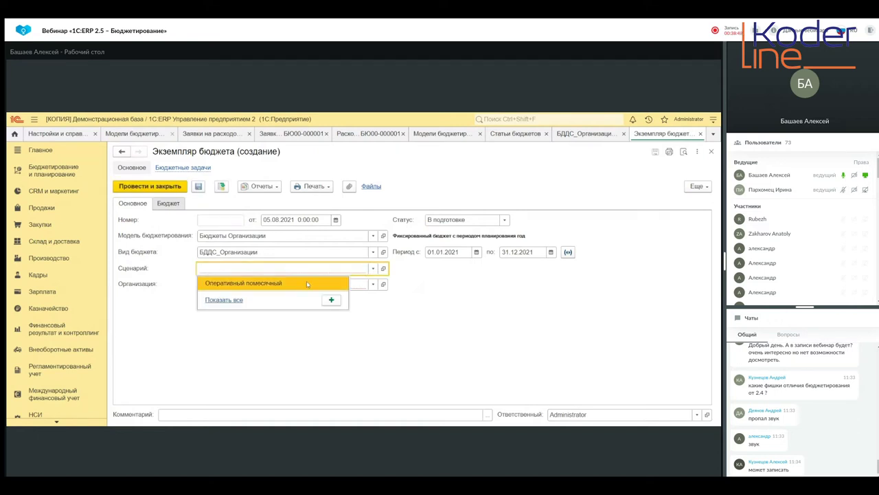
pyautogui.click(307, 283)
pyautogui.click(307, 283)
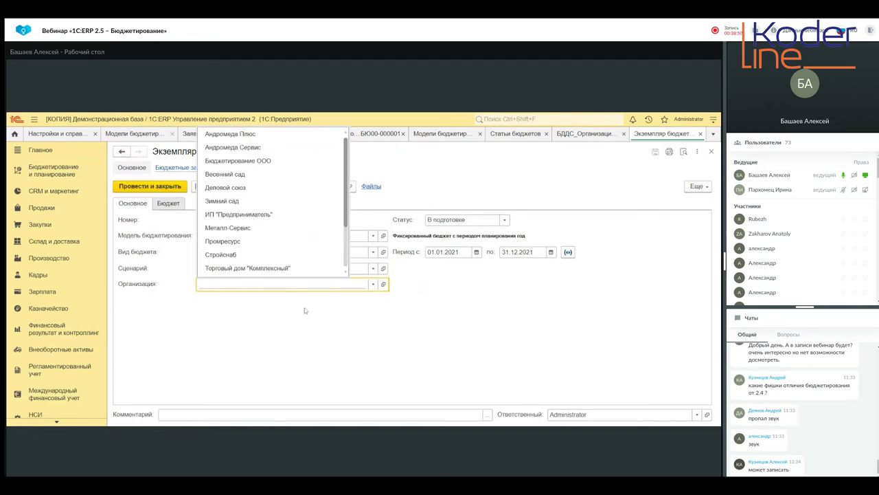
pyautogui.click(255, 162)
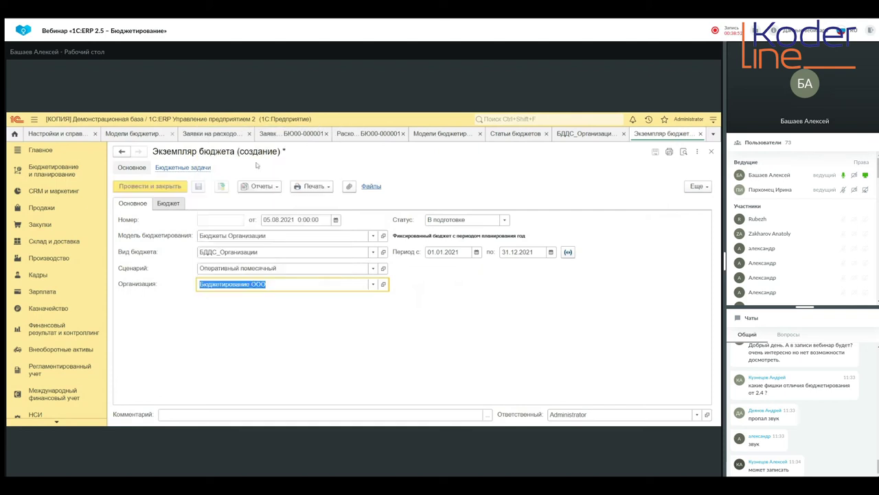
# Step: Show the new instance's budget table and check the January and February cells of Начальный остаток ДС
pyautogui.click(172, 204)
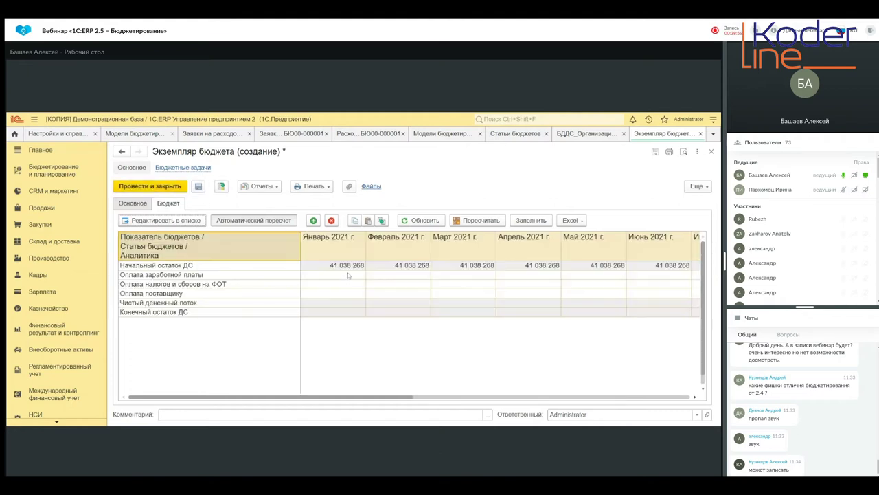
pyautogui.click(347, 264)
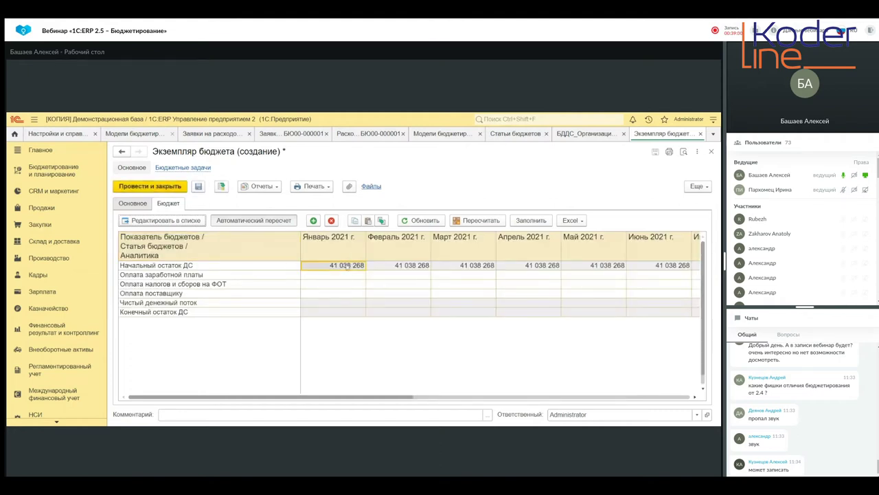
pyautogui.click(386, 265)
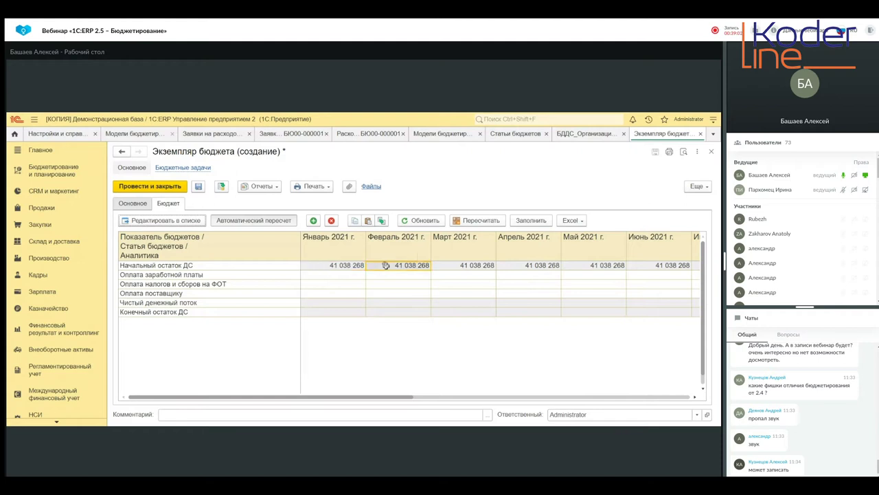
pyautogui.click(345, 265)
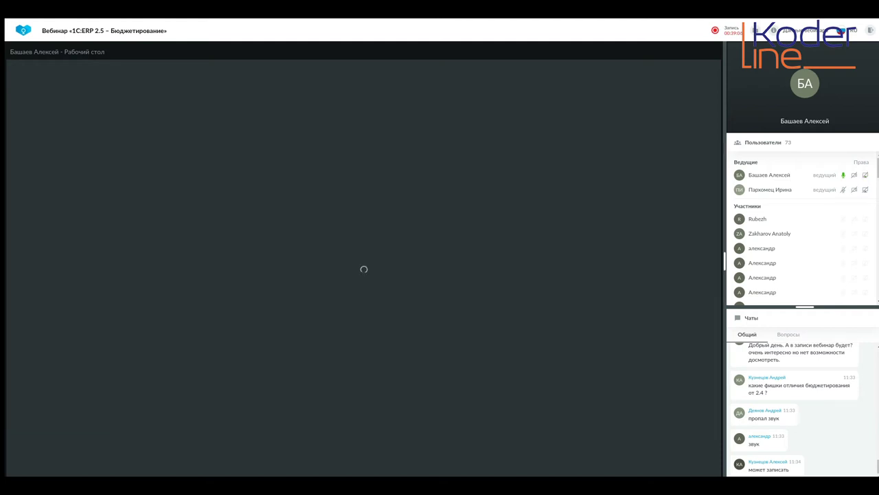
# Step: Enter the new instance's January 2021 amounts: 80 000 for Оплата заработной платы, 24 160 for Оплата налогов и сборов на ФОТ, 250 000 for Оплата поставщику
pyautogui.click(342, 274)
pyautogui.write('800000,00')
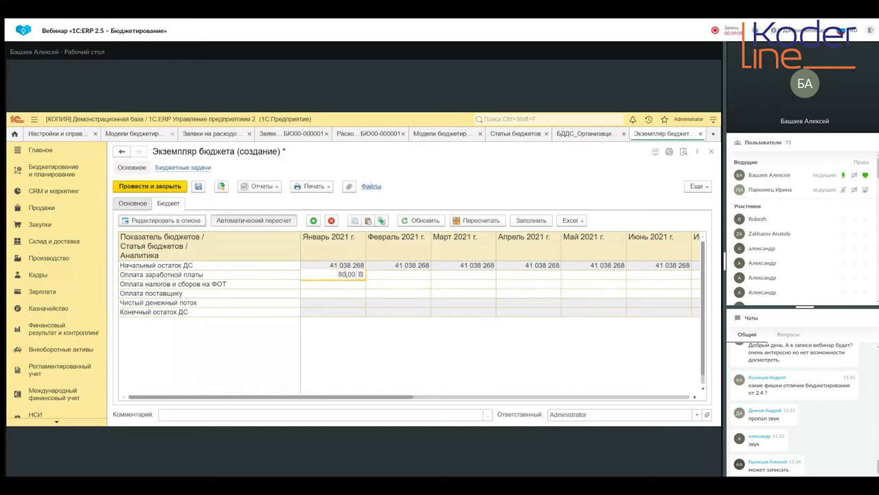
pyautogui.click(346, 285)
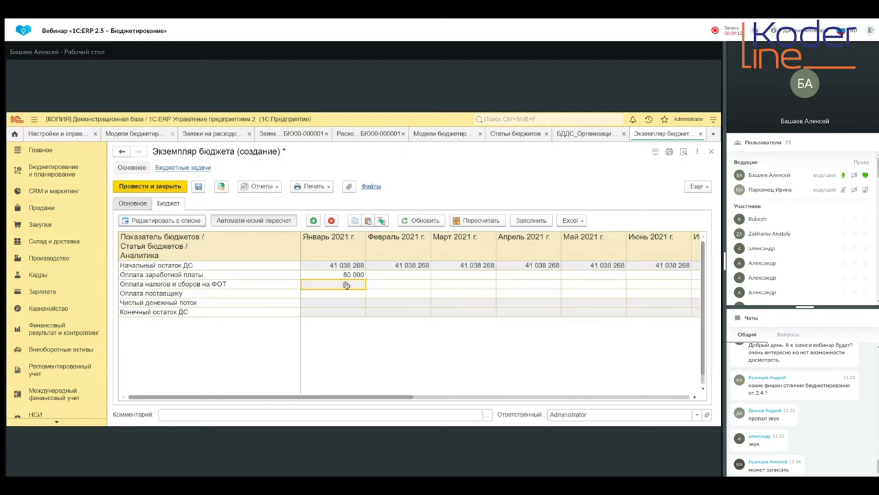
pyautogui.write('24160')
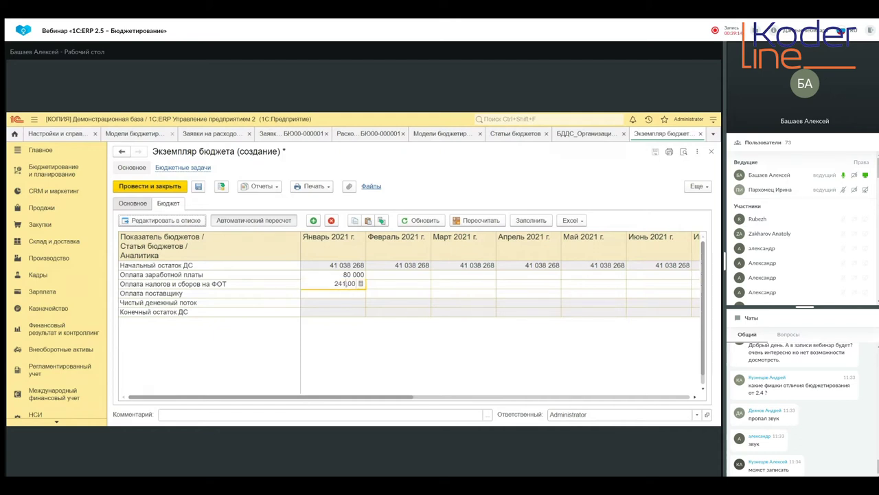
pyautogui.click(350, 293)
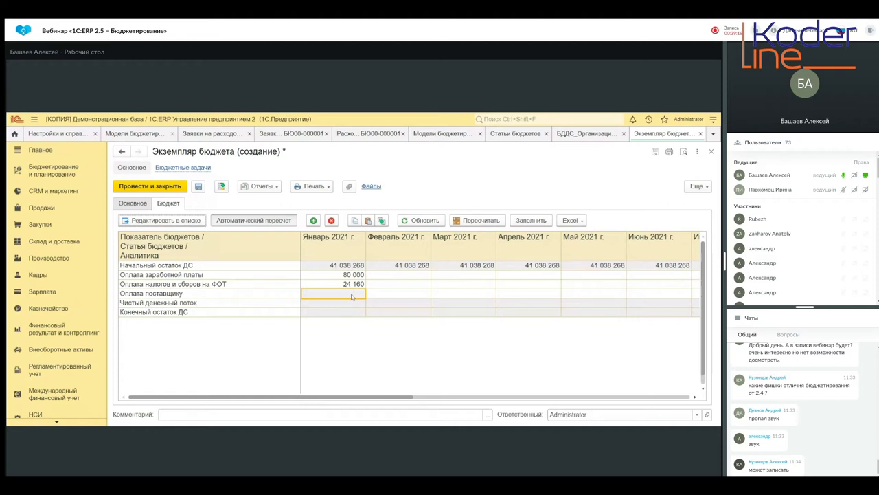
pyautogui.write('2500000,00')
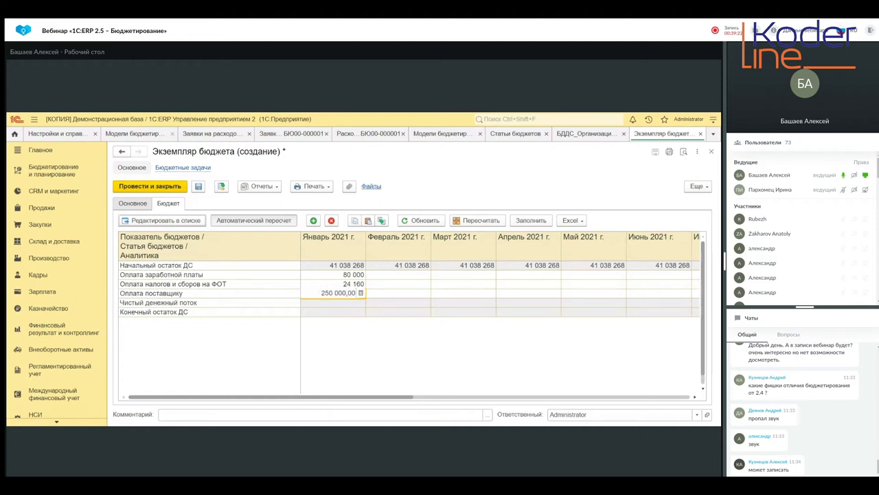
pyautogui.press('Return')
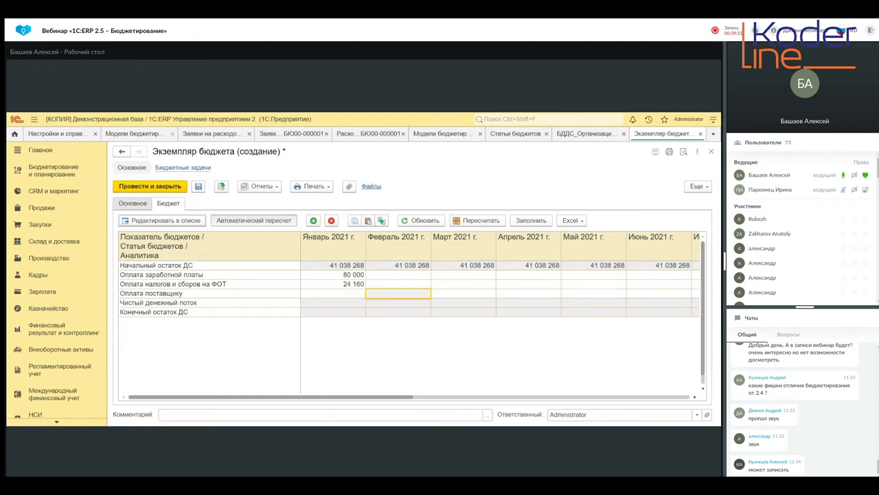
# Step: Copy the January amounts of the three payment rows across the following months of the new instance
pyautogui.moveTo(351, 274); pyautogui.dragTo(348, 294)
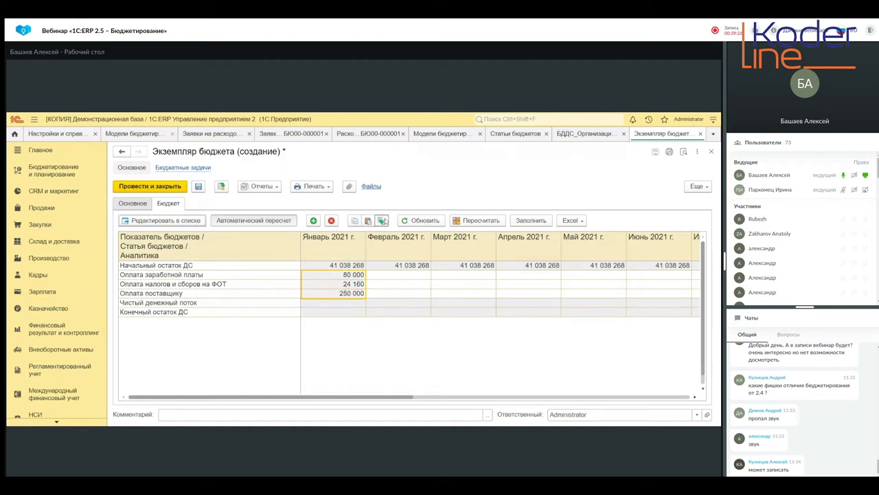
pyautogui.click(382, 220)
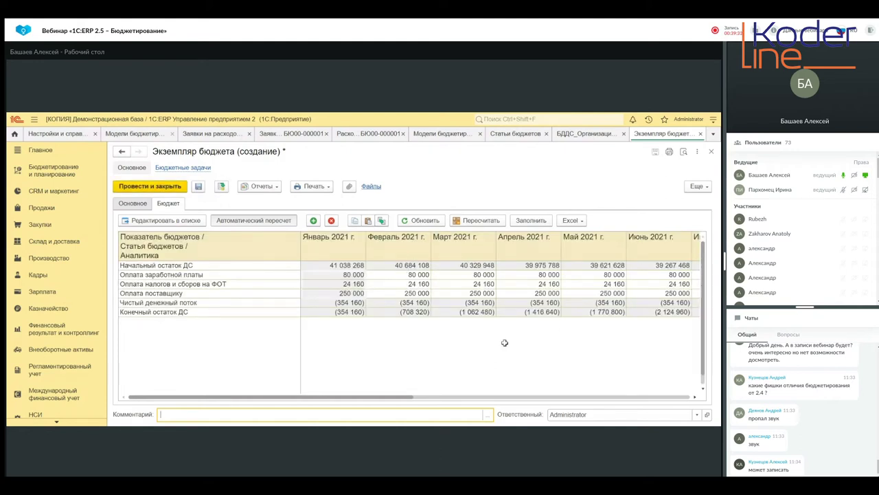
pyautogui.moveTo(389, 397)
pyautogui.mouseDown()
pyautogui.moveTo(636, 392)
pyautogui.moveTo(389, 397)
pyautogui.mouseUp()
# Step: Compare the January cells of Начальный остаток ДС, Чистый денежный поток and Конечный остаток ДС, and post and close the instance
pyautogui.click(354, 266)
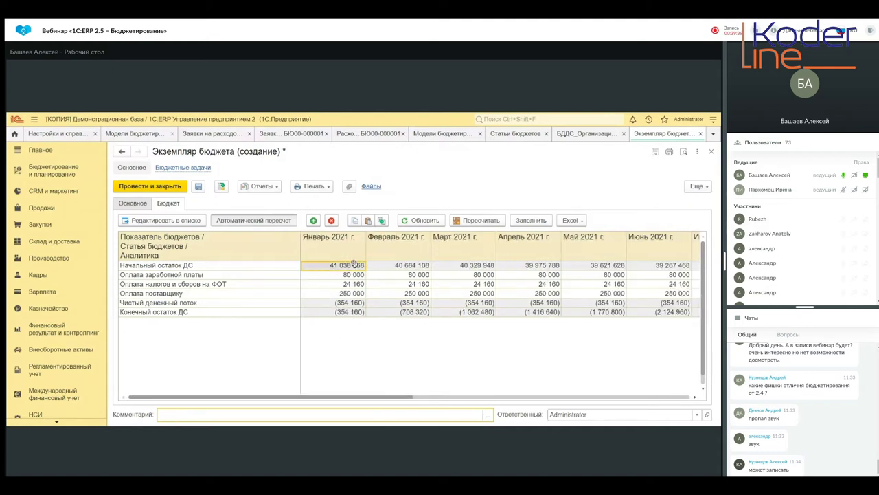
pyautogui.click(347, 302)
pyautogui.click(352, 311)
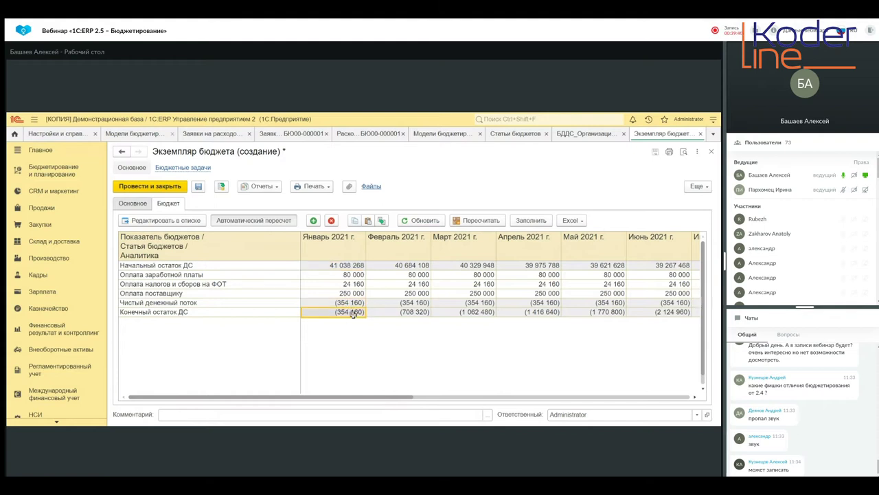
pyautogui.click(349, 303)
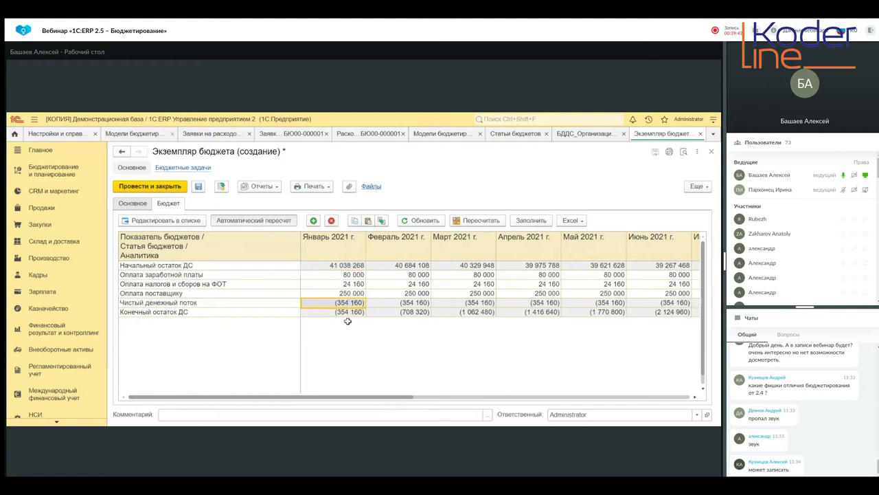
pyautogui.click(349, 312)
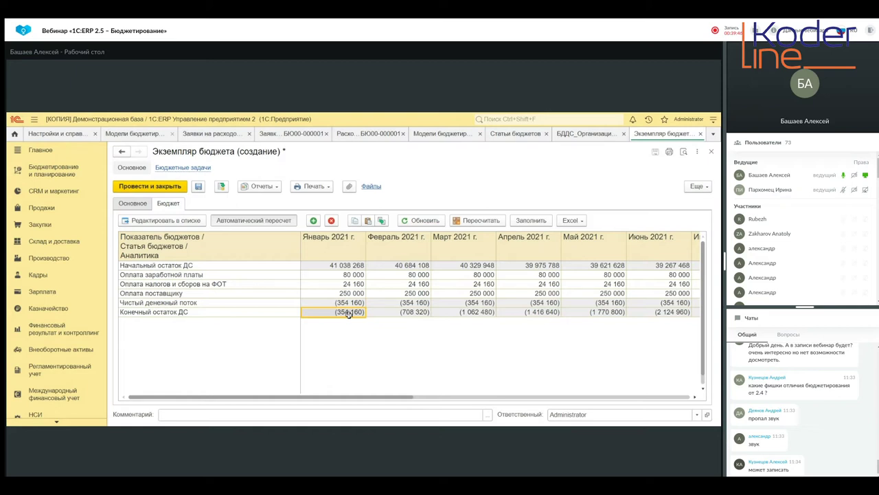
pyautogui.click(334, 266)
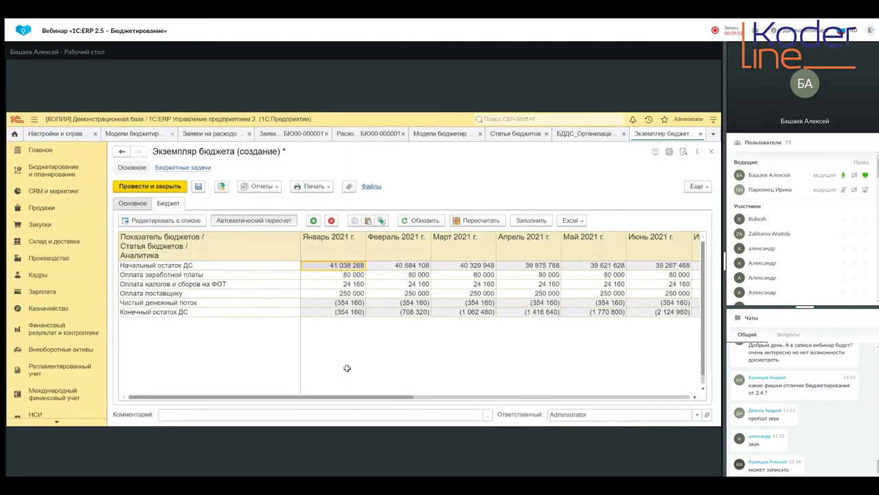
pyautogui.click(331, 314)
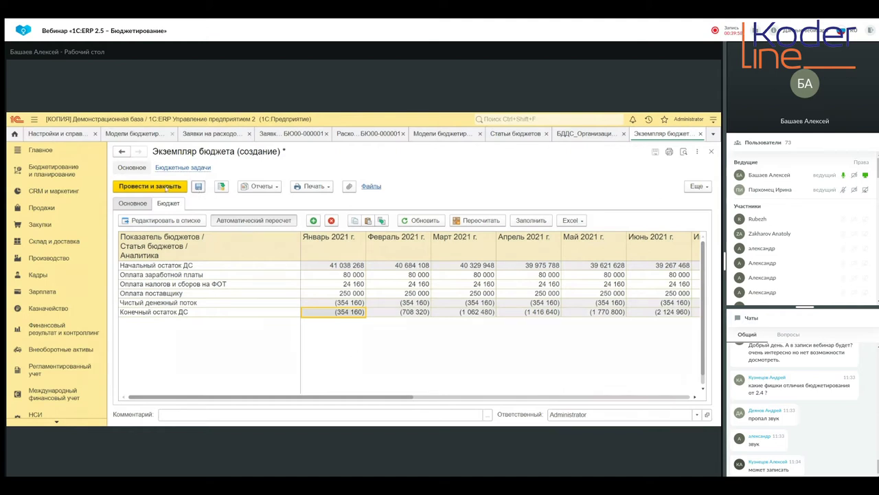
pyautogui.click(165, 187)
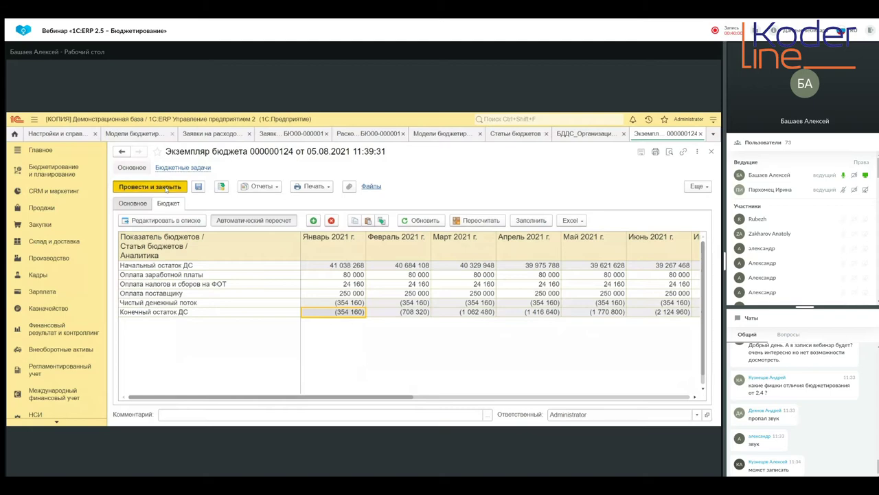
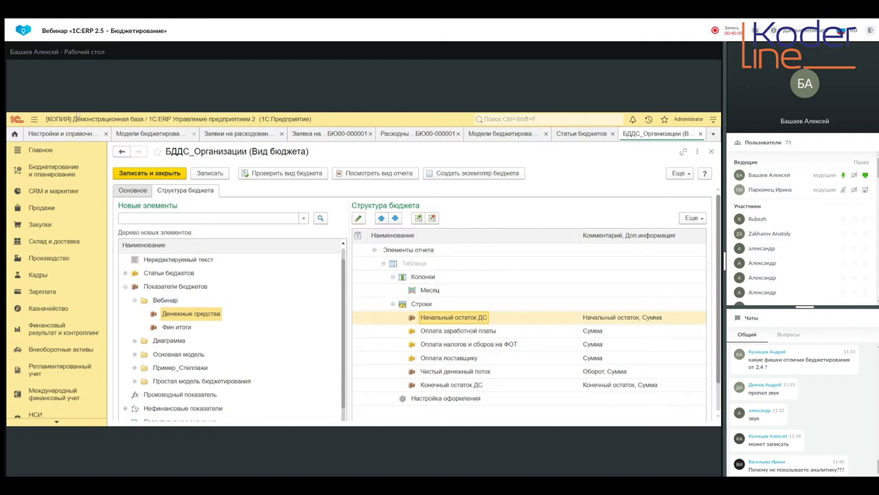
# Step: Reopen the posted БДДС_Организации instance from the list of budget instances, review its budget table and close it
pyautogui.click(32, 133)
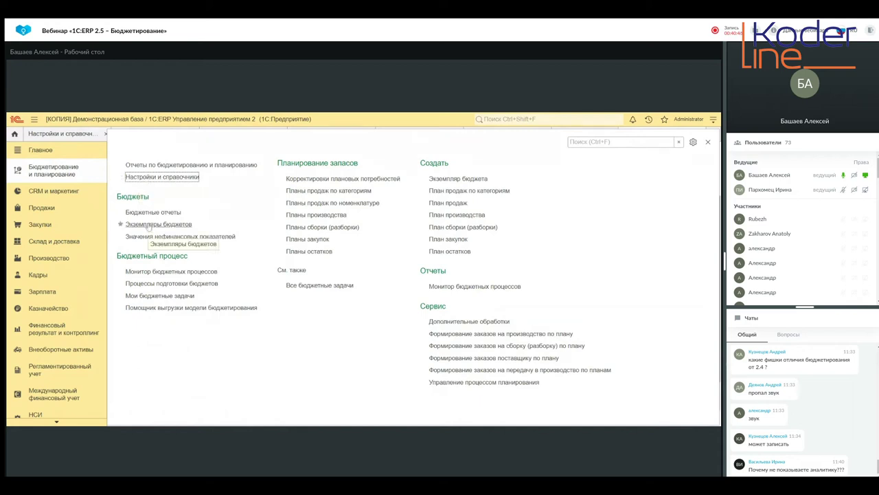
pyautogui.click(149, 227)
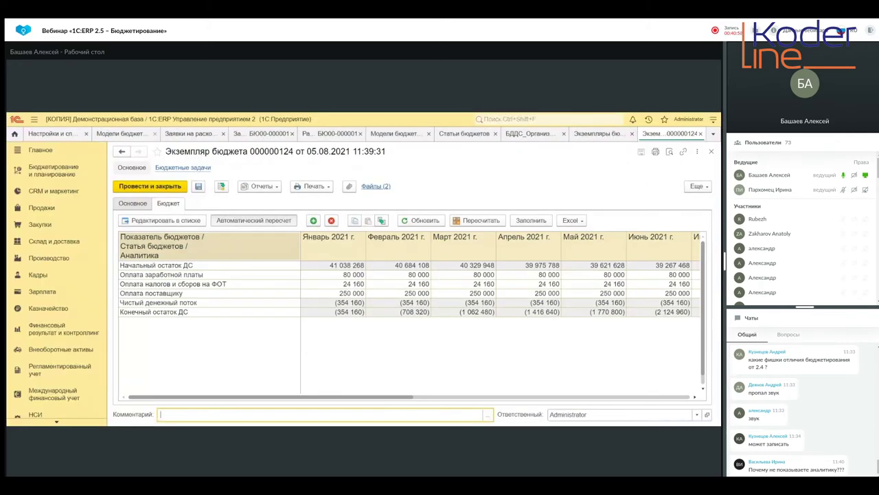
pyautogui.click(711, 152)
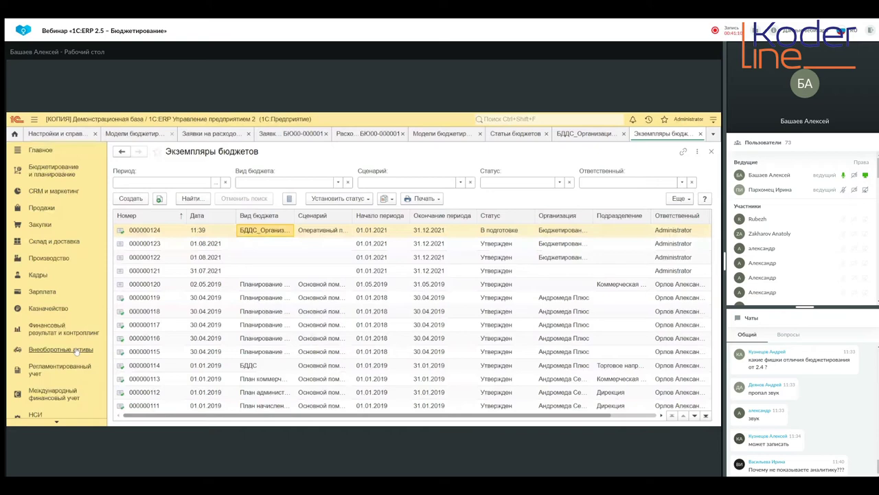
# Step: In the employee list, open the card of the Бюджетирование ООО chief engineer and review the salary payout and accounting settings
pyautogui.click(38, 274)
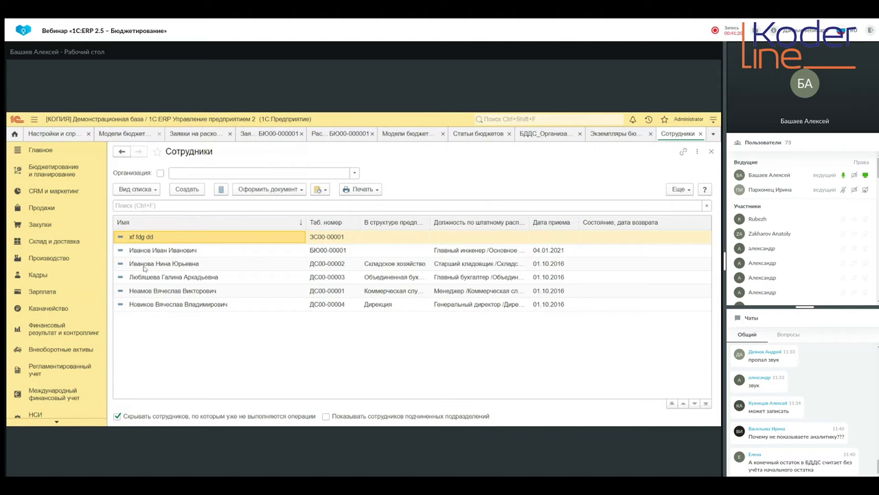
pyautogui.click(150, 251)
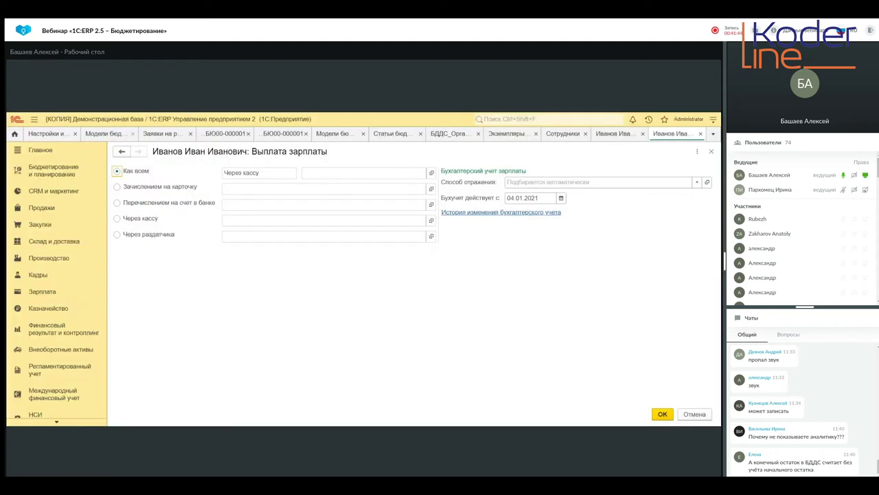
pyautogui.click(711, 151)
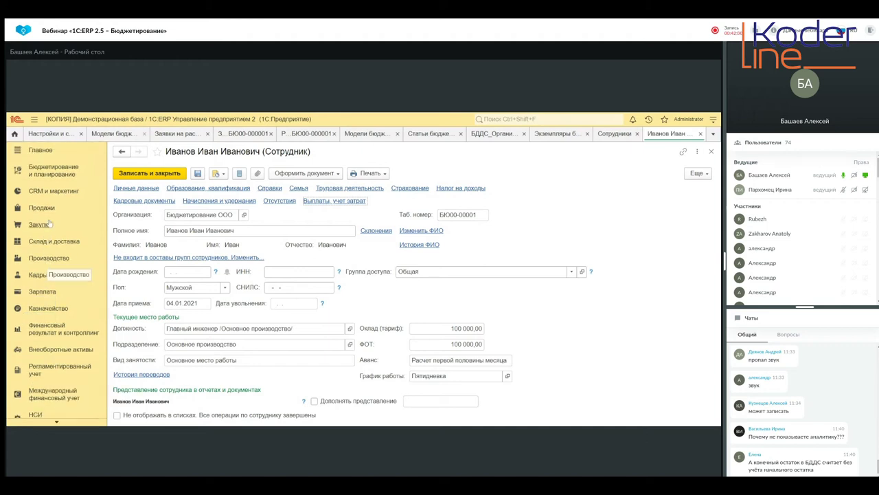
# Step: Open the card of Бюджетирование ООО from the organizations list in НСИ и администрирование
pyautogui.scroll(-1, 55, 330)
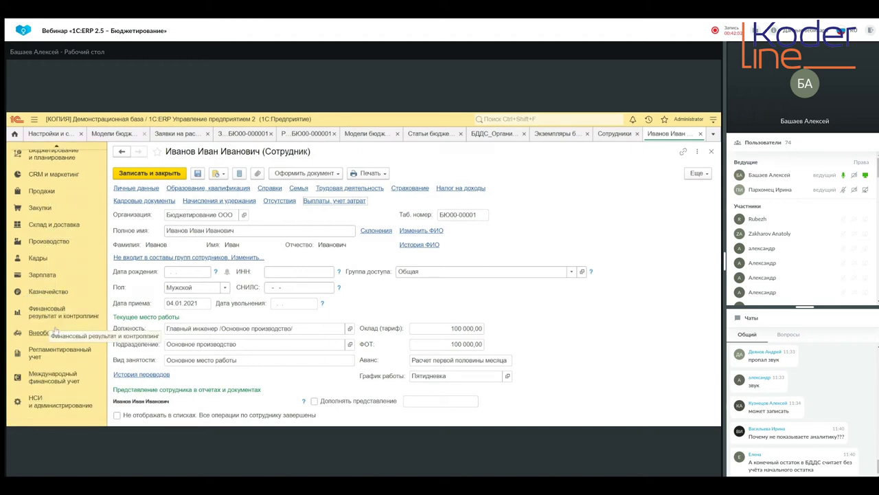
pyautogui.click(55, 410)
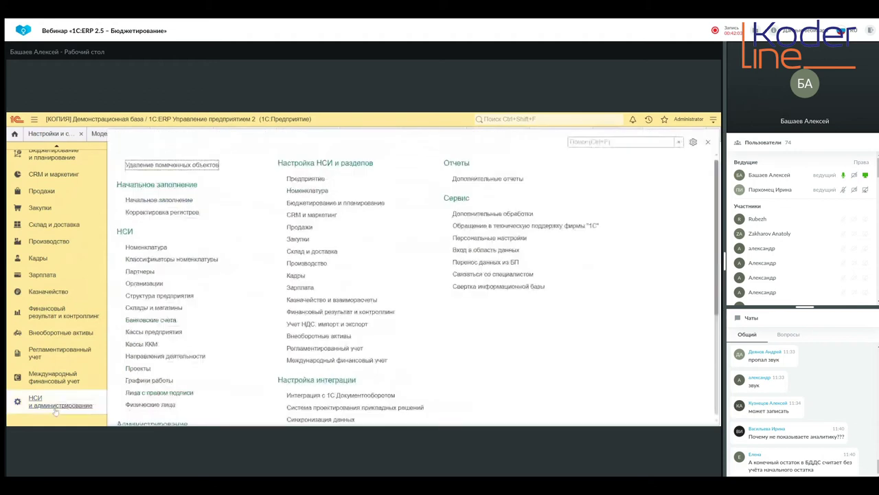
pyautogui.click(147, 284)
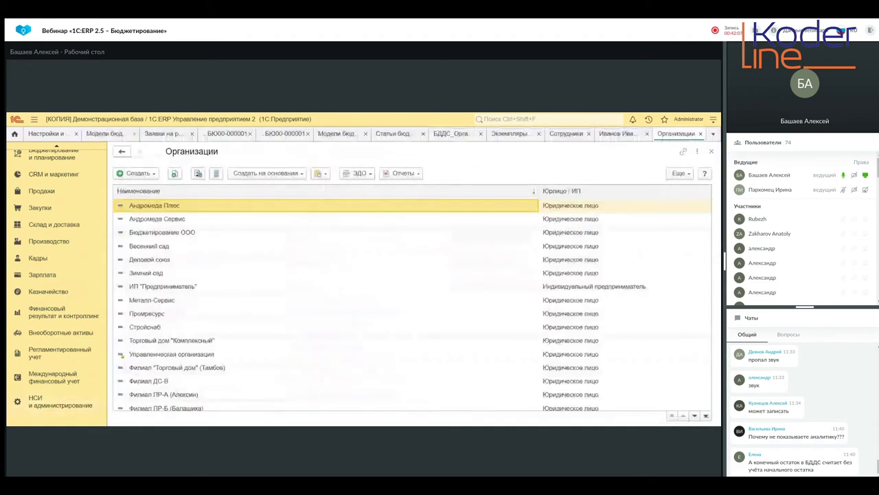
pyautogui.click(157, 236)
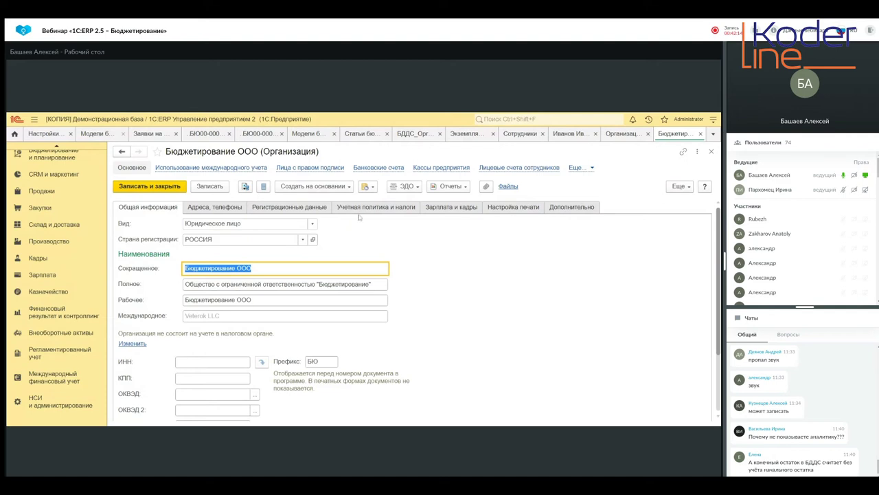
# Step: In the organization's payroll accounting and payout settings, choose Бюджетирование ООО, Основная as the salary payout cash desk and save
pyautogui.click(453, 211)
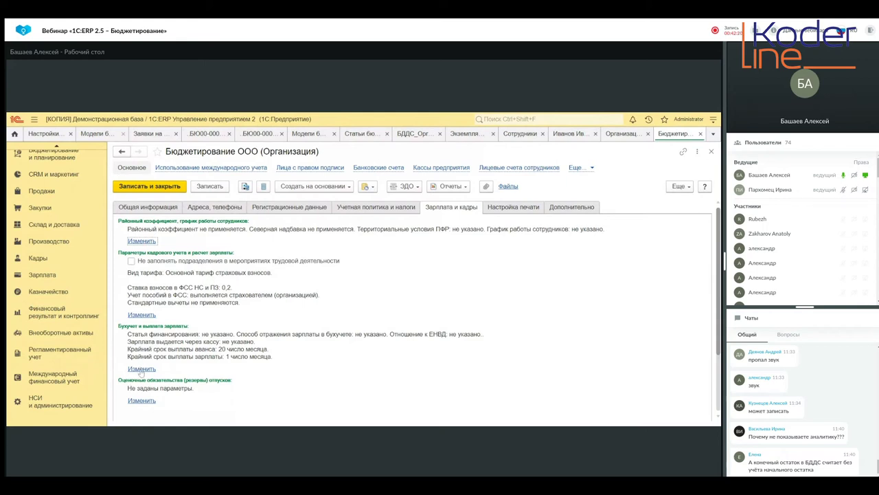
pyautogui.click(142, 369)
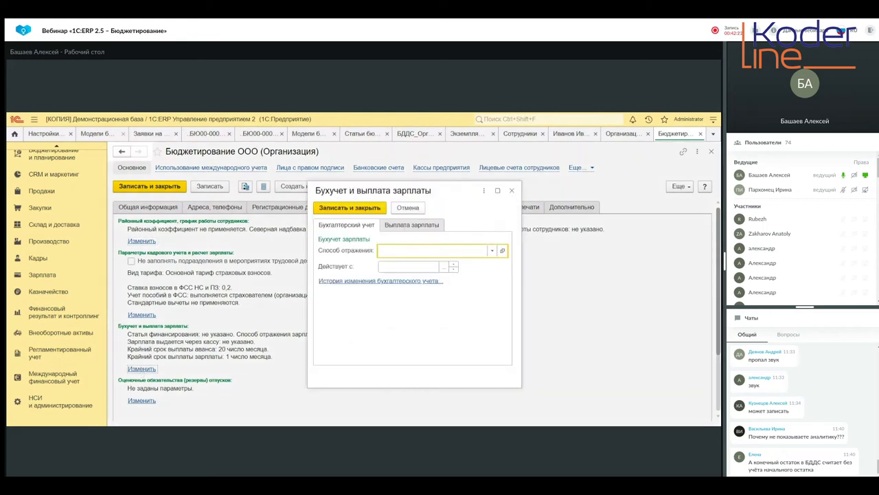
pyautogui.click(415, 225)
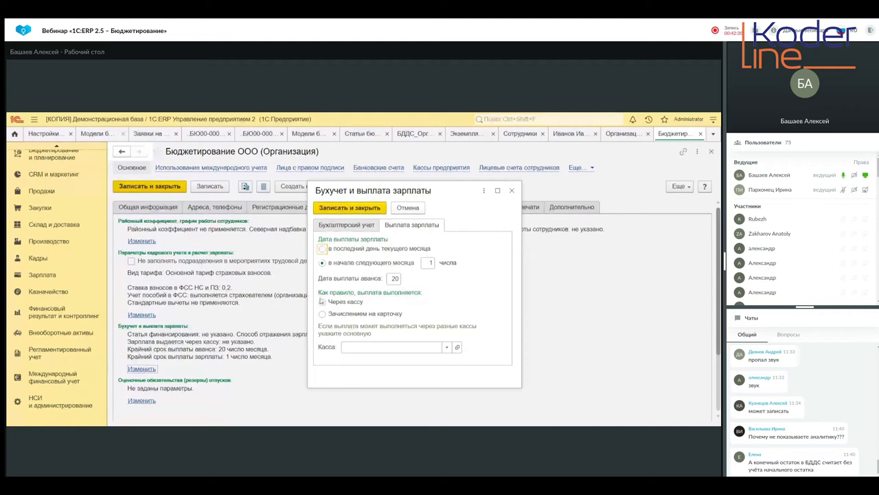
pyautogui.click(448, 347)
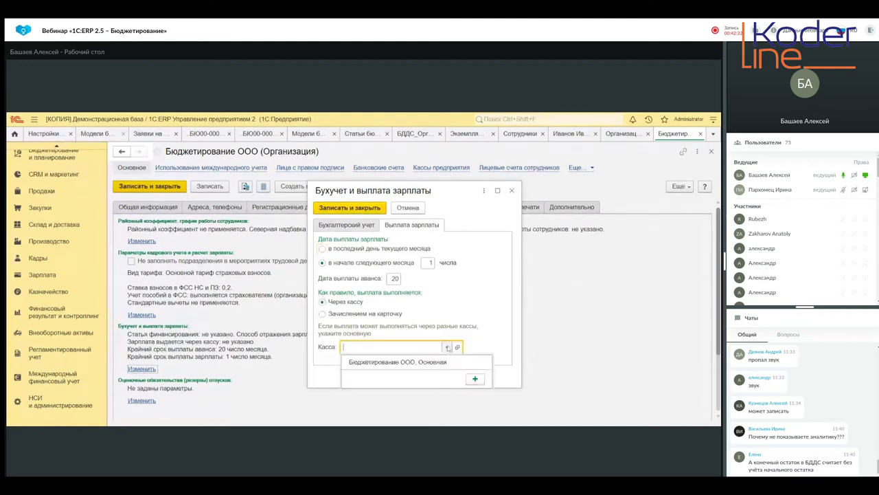
pyautogui.click(384, 363)
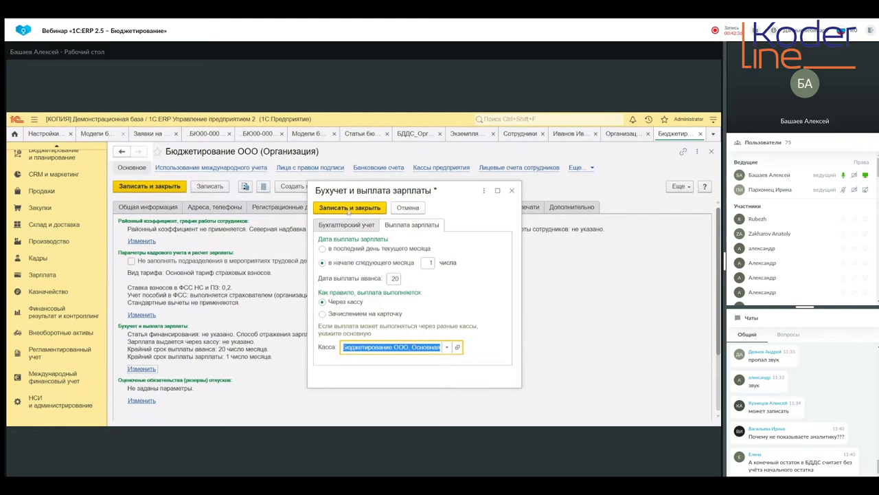
pyautogui.click(348, 209)
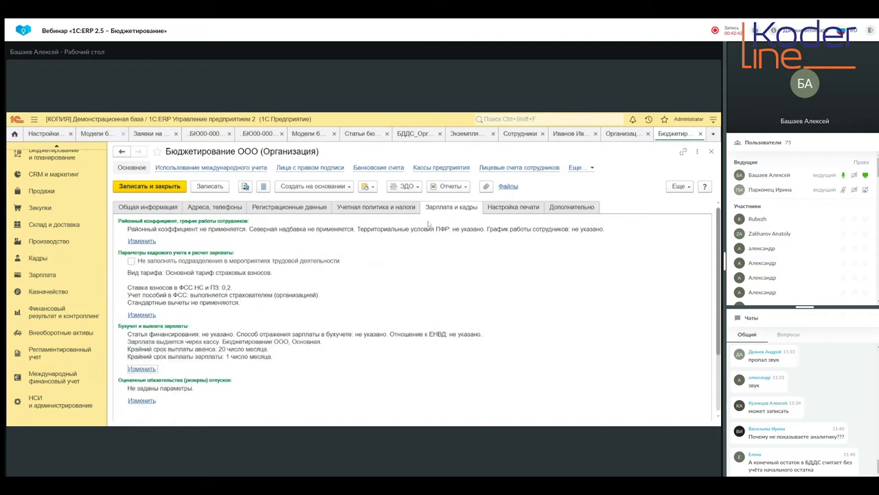
# Step: Open the БДДС_План-Факт budget type from the Бюджеты Организации model and review its budget structure
pyautogui.click(103, 133)
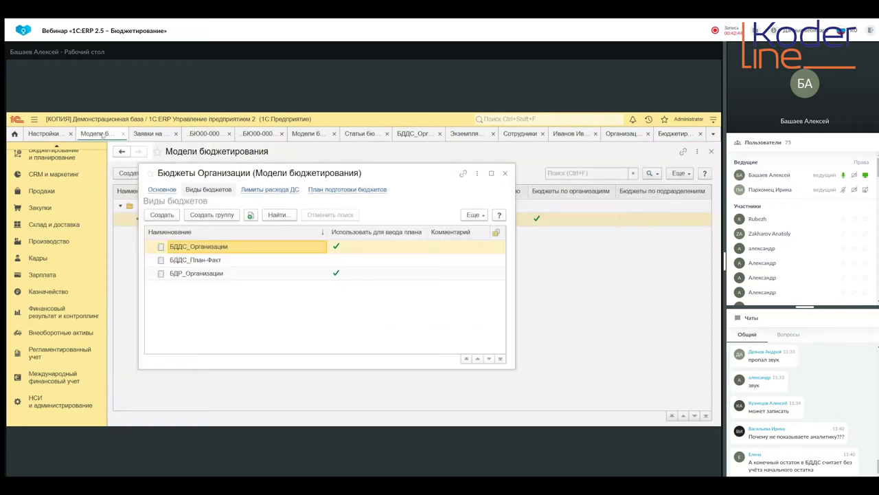
pyautogui.click(191, 260)
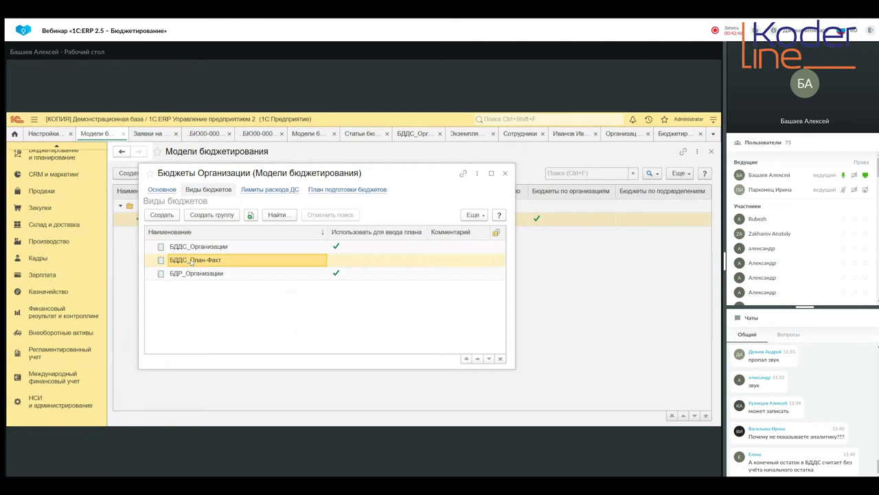
pyautogui.doubleClick(191, 260)
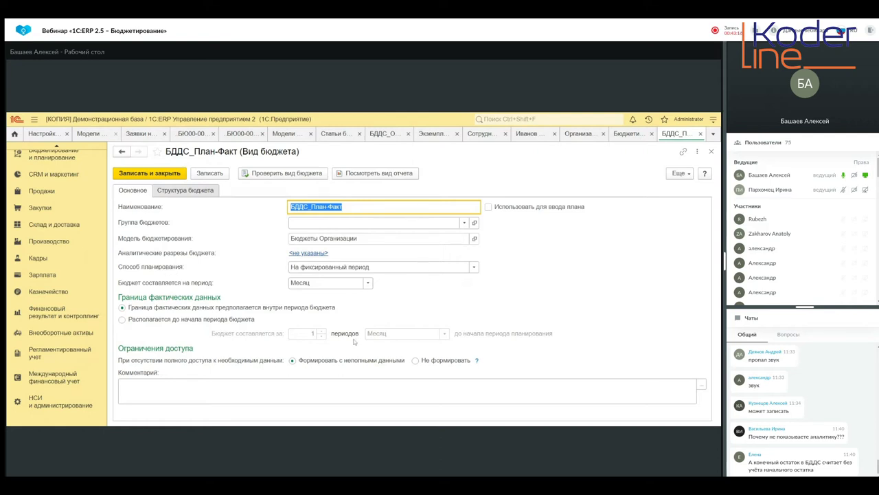
pyautogui.click(204, 194)
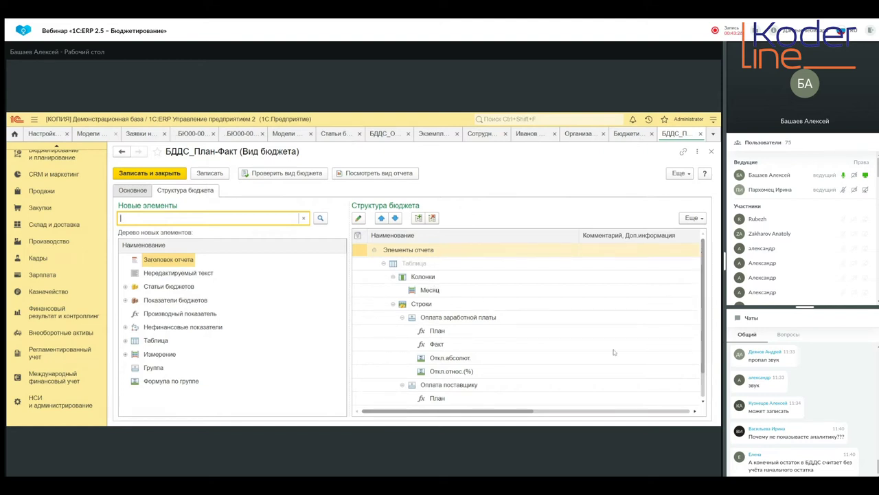
pyautogui.scroll(-1, 614, 353)
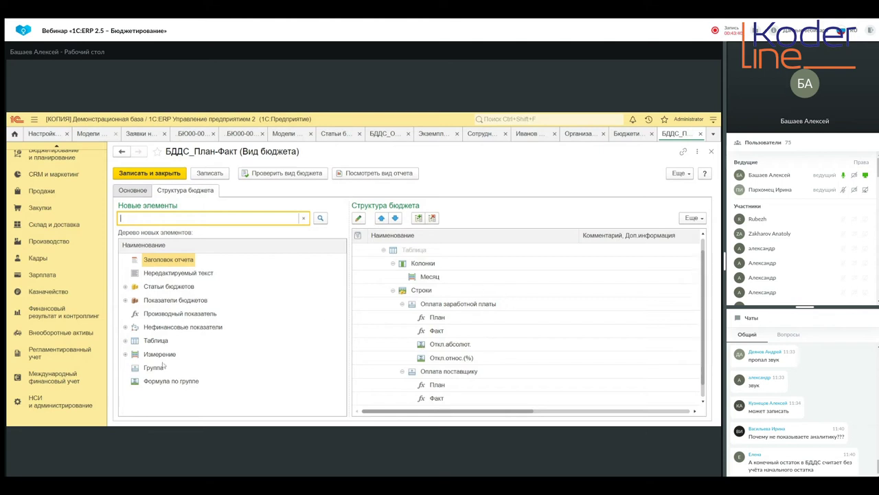
# Step: Demonstrate placing a Группа element in the budget rows, review the settings of the Оплата заработной платы group and close them
pyautogui.click(137, 369)
pyautogui.moveTo(139, 370); pyautogui.dragTo(423, 297)
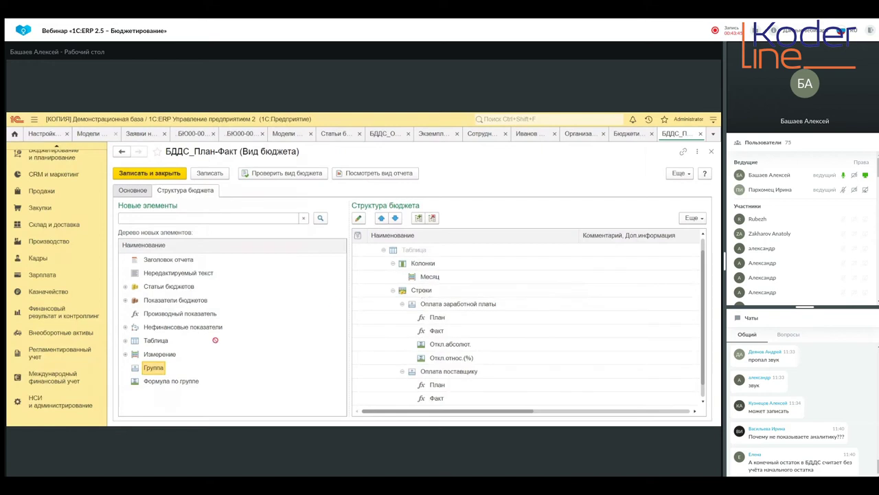
pyautogui.click(434, 305)
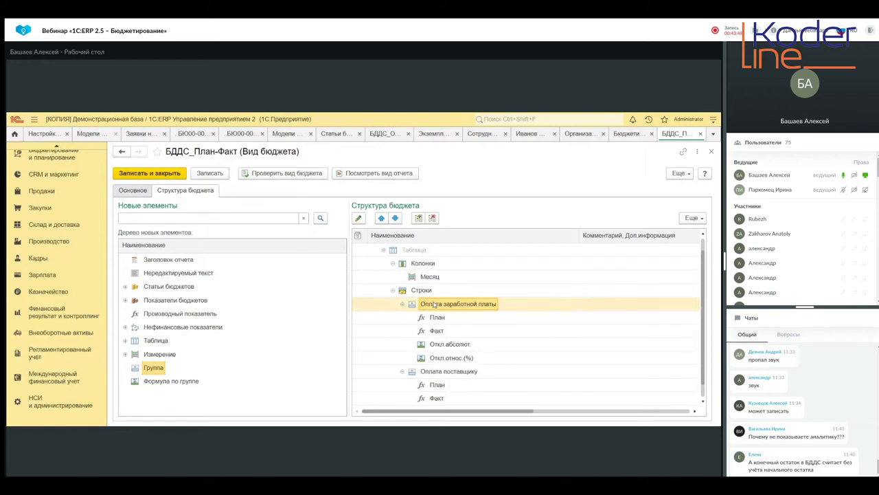
pyautogui.doubleClick(431, 308)
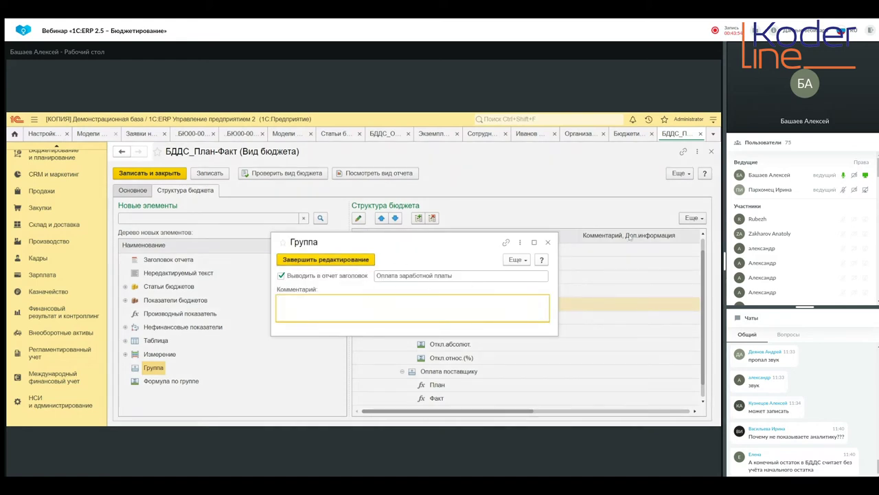
pyautogui.click(548, 243)
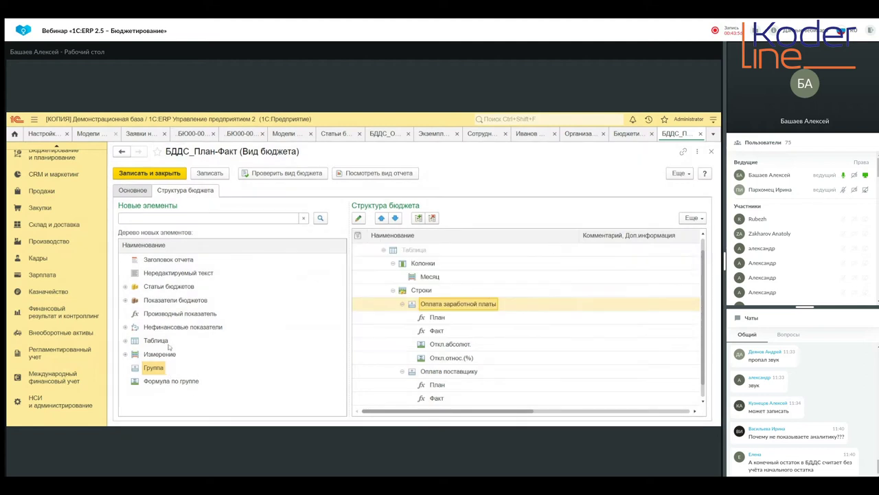
# Step: Open the План derived indicator under Оплата заработной платы and locate the Оплата заработной платы item in Вебинар, БДДС
pyautogui.click(151, 317)
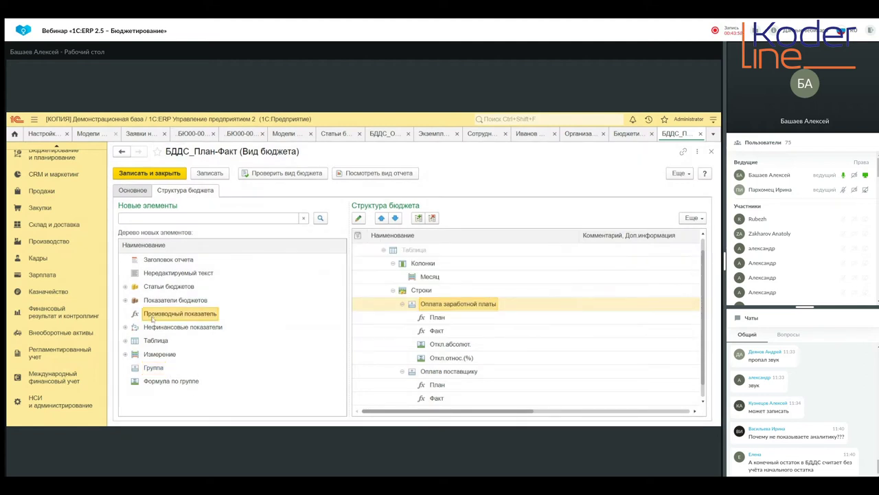
pyautogui.moveTo(152, 317); pyautogui.dragTo(426, 321)
pyautogui.click(439, 318)
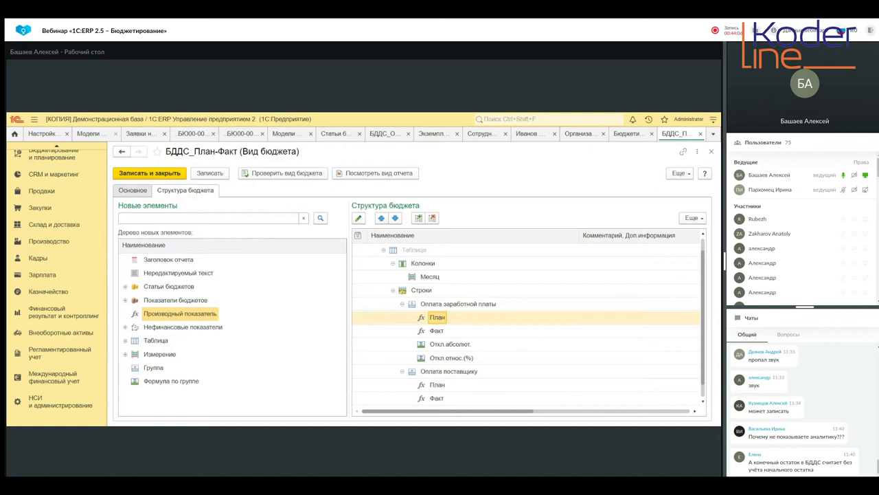
pyautogui.press('Return')
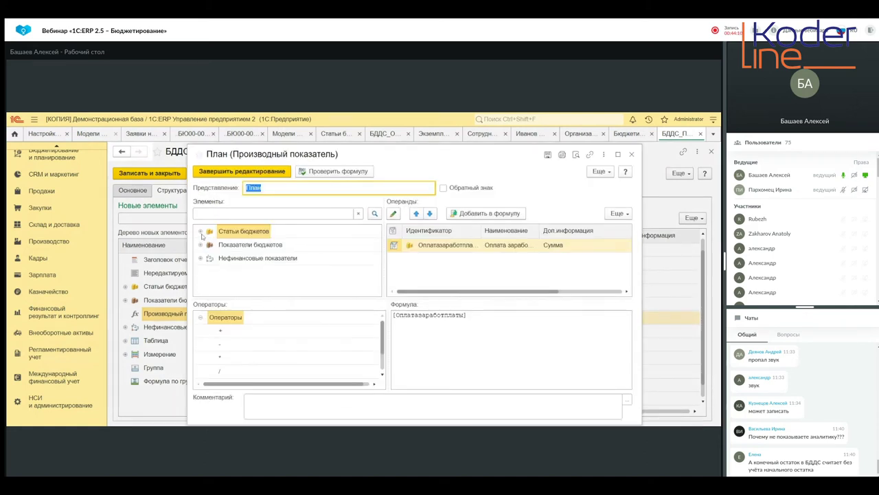
pyautogui.click(200, 233)
pyautogui.click(209, 245)
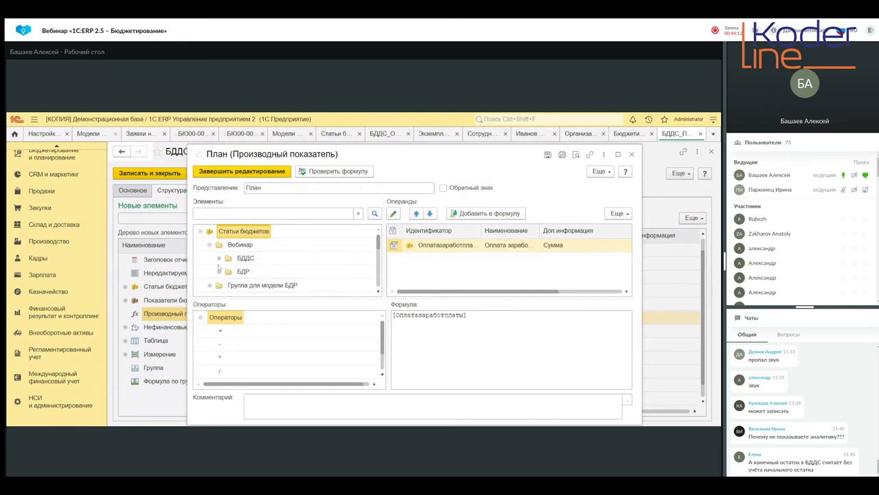
pyautogui.click(218, 260)
pyautogui.moveTo(268, 272); pyautogui.dragTo(444, 261)
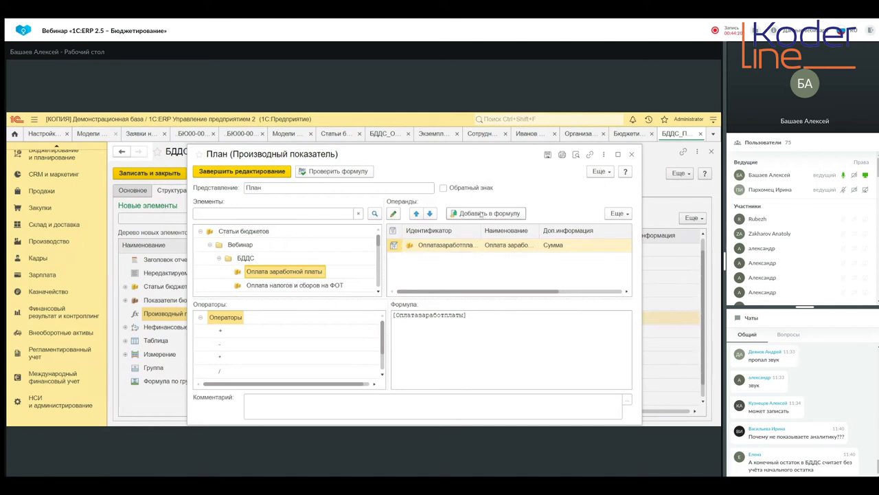
# Step: Clear the План indicator's formula and add the Оплата заработной платы operand to it again
pyautogui.moveTo(448, 314); pyautogui.dragTo(355, 332)
pyautogui.press('Delete')
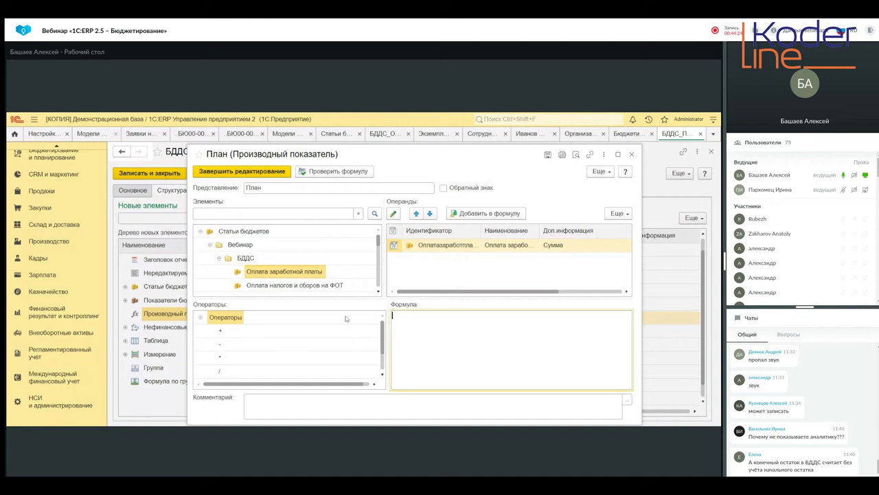
pyautogui.click(514, 213)
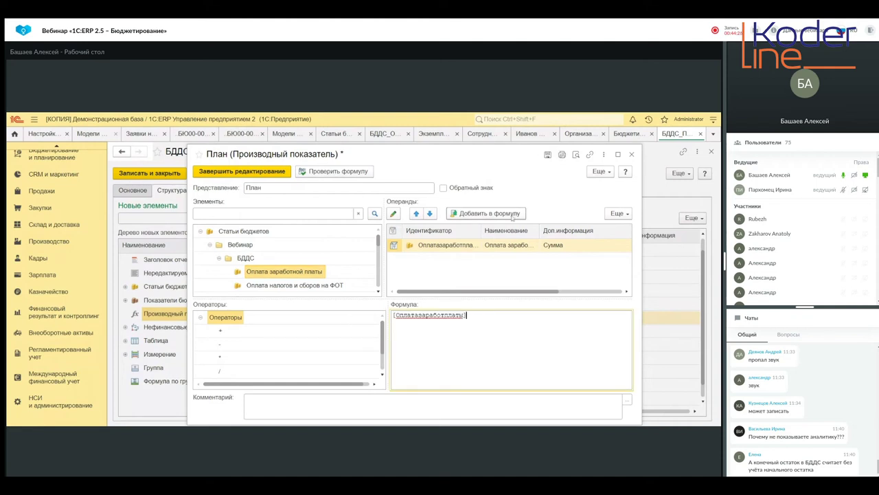
# Step: Review the scenario filter of the План indicator's operand, and close the operand and the indicator without saving
pyautogui.click(494, 249)
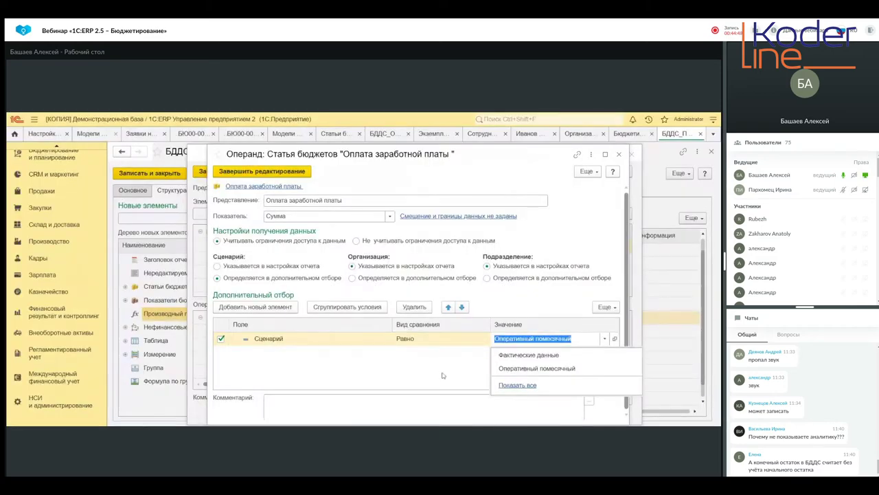
pyautogui.click(444, 371)
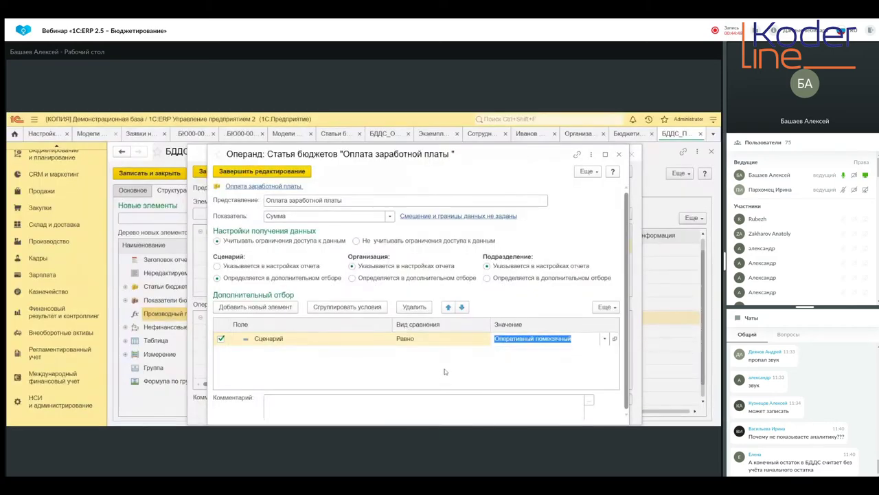
pyautogui.click(618, 154)
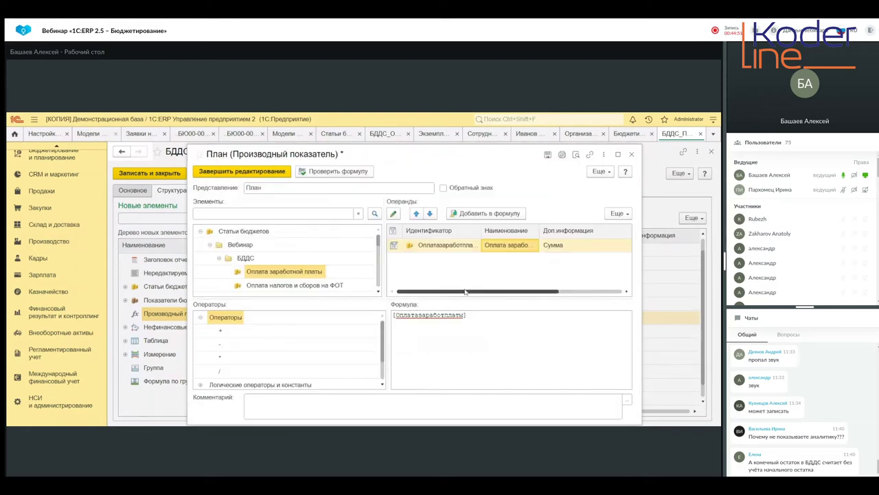
pyautogui.click(632, 155)
pyautogui.click(433, 296)
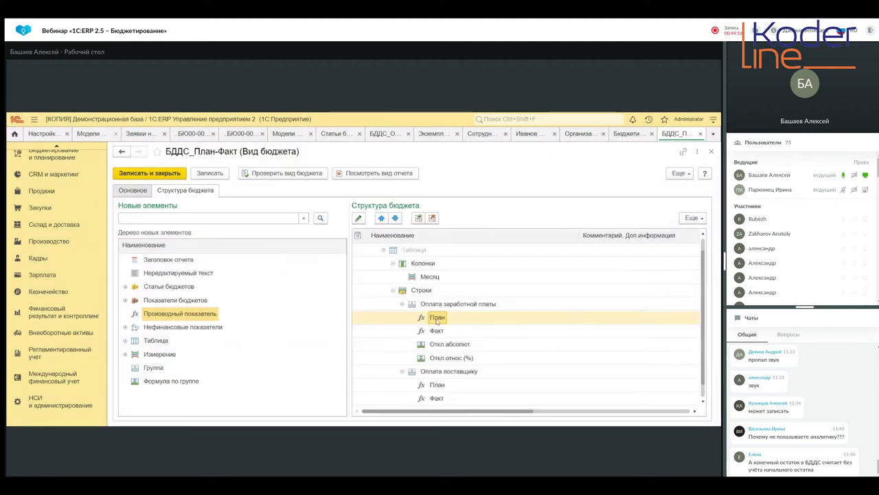
# Step: Open the Факт derived indicator under Оплата заработной платы and expand the budget items down to Вебинар, БДДС
pyautogui.click(436, 331)
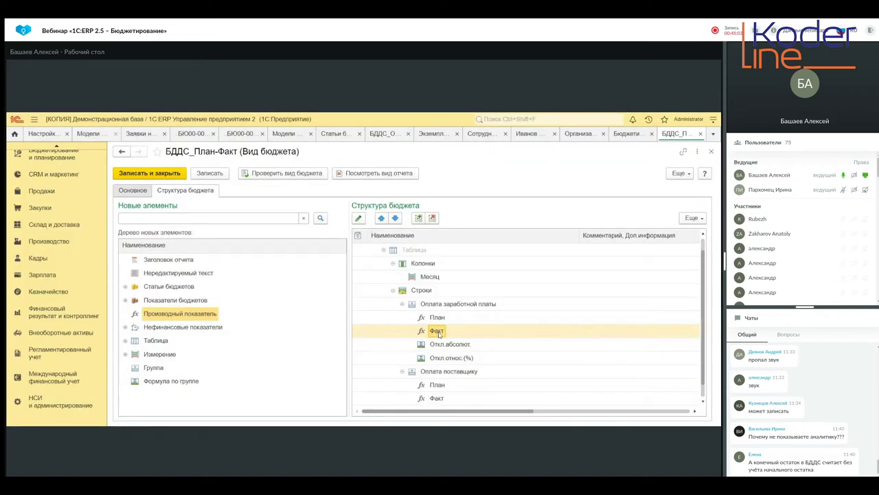
pyautogui.doubleClick(438, 332)
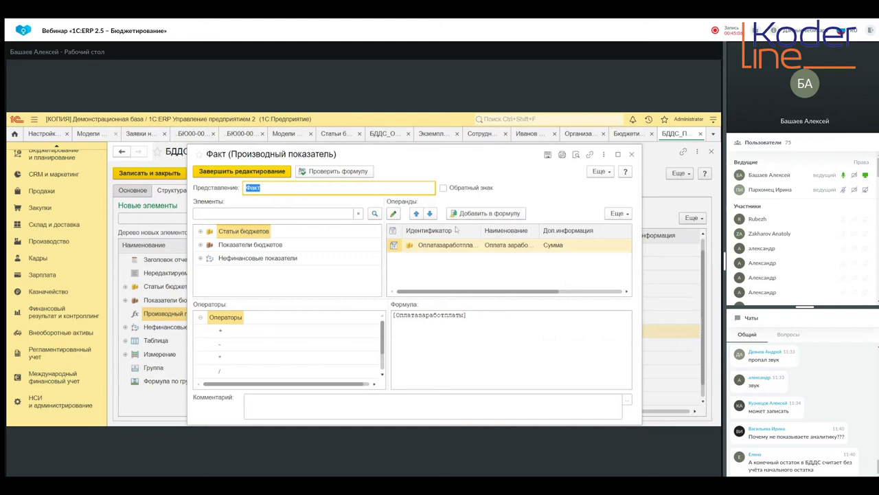
pyautogui.click(200, 231)
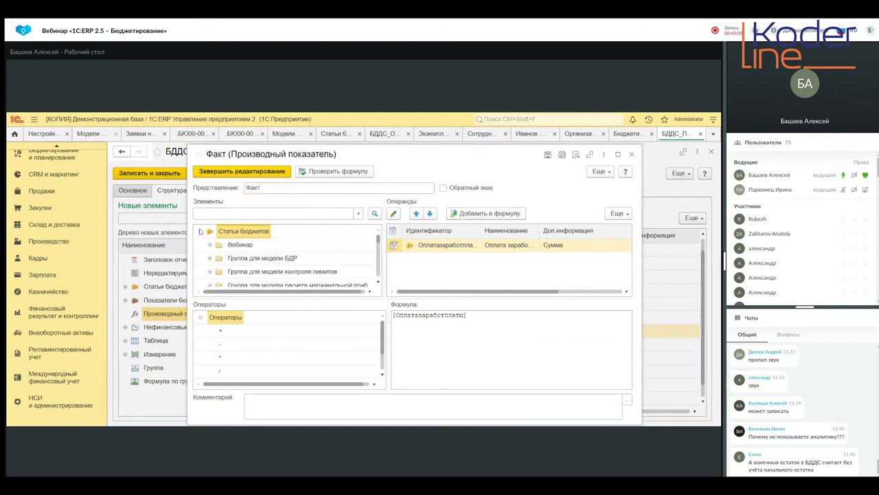
pyautogui.click(206, 246)
pyautogui.click(218, 258)
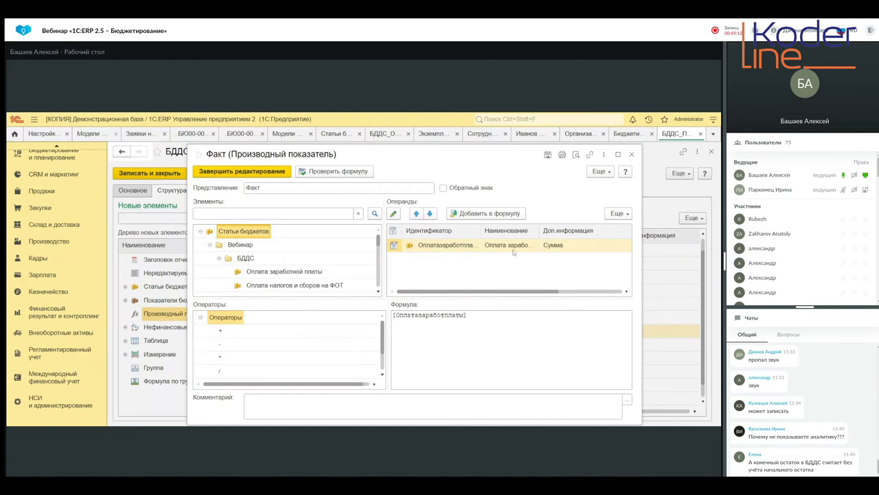
# Step: Review the scenario filter of the Факт indicator's operand, and close the operand and the indicator
pyautogui.click(450, 249)
pyautogui.click(449, 248)
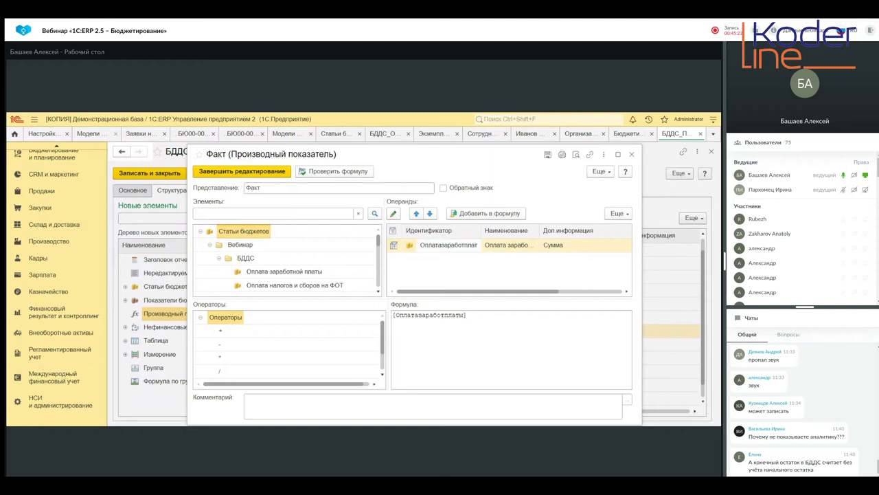
pyautogui.click(500, 250)
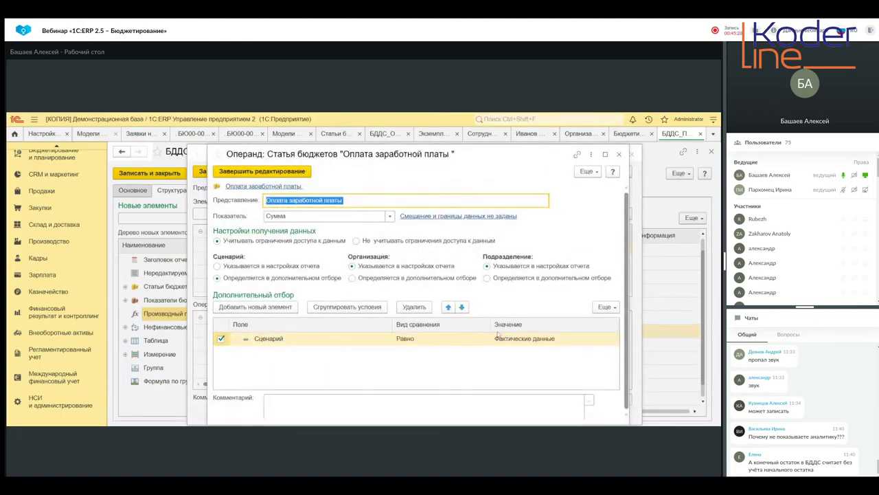
pyautogui.click(327, 343)
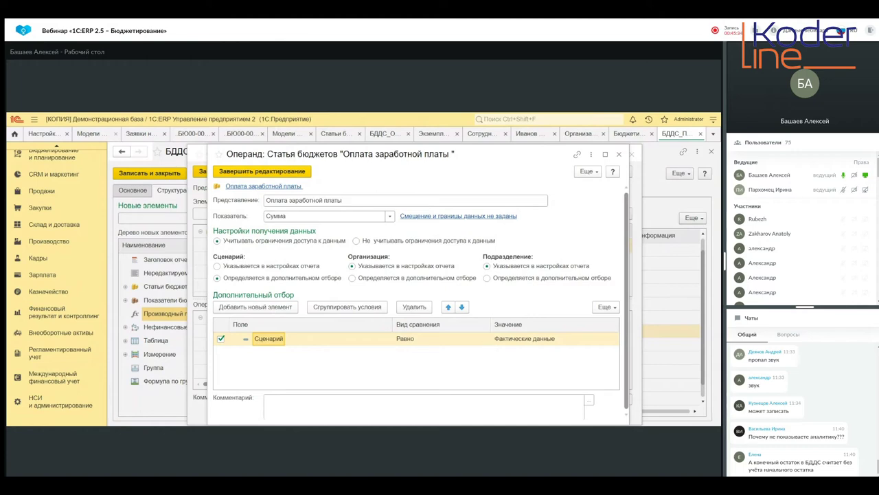
pyautogui.click(619, 155)
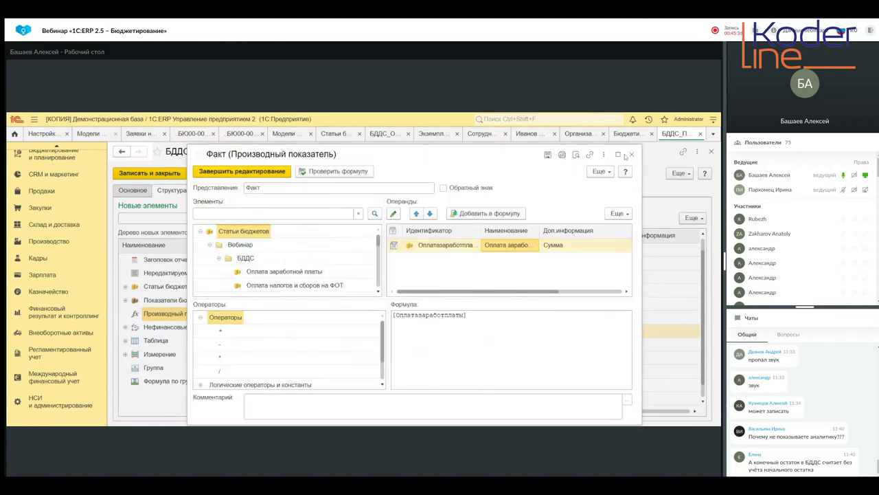
pyautogui.click(629, 153)
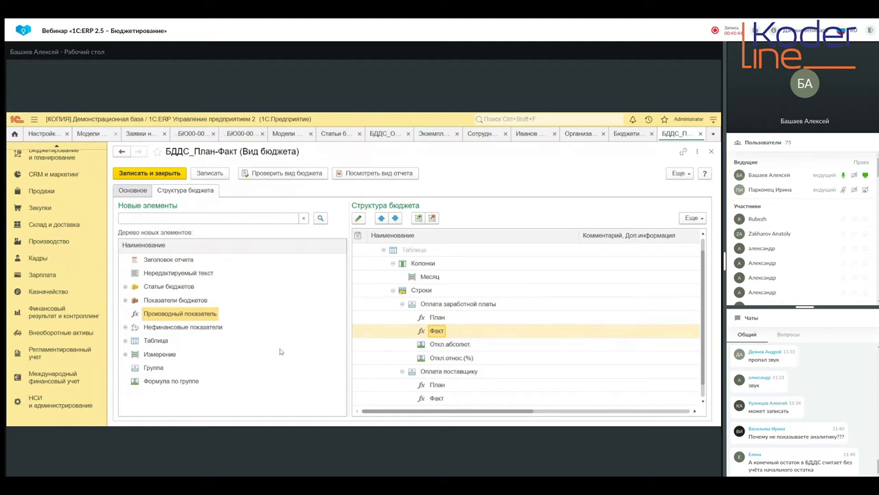
# Step: Review the formula options of the Откл.абсолют. group formula under Оплата заработной платы, and close it without changes
pyautogui.click(151, 385)
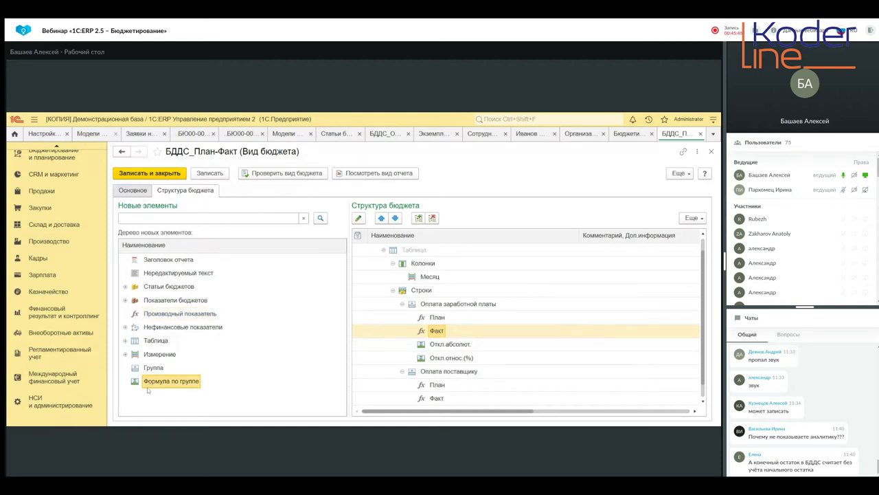
pyautogui.moveTo(151, 386); pyautogui.dragTo(185, 382)
pyautogui.click(447, 346)
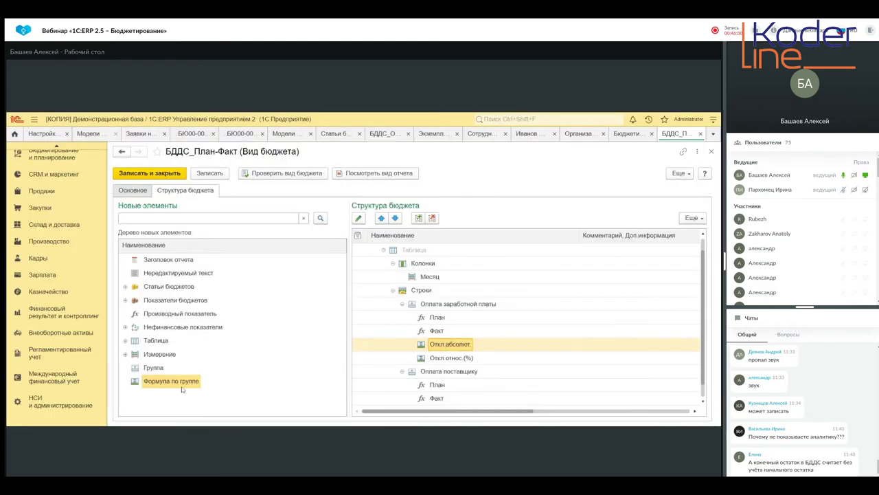
pyautogui.doubleClick(447, 345)
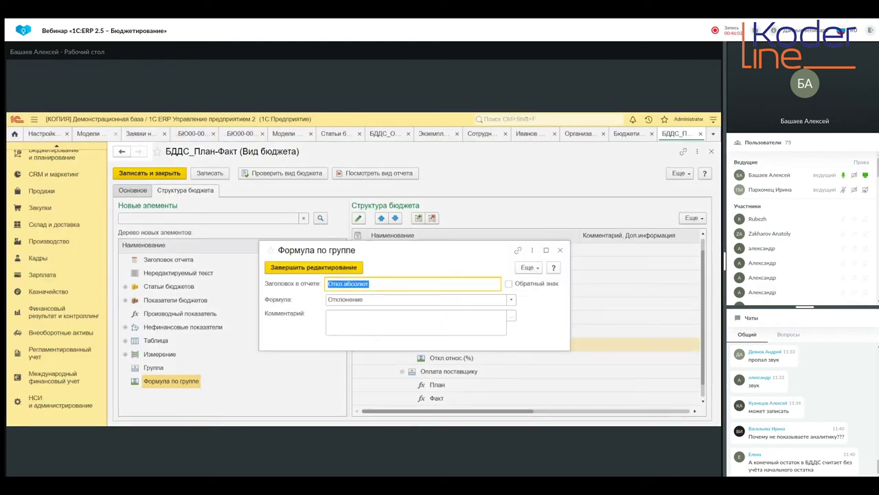
pyautogui.click(273, 303)
pyautogui.click(510, 299)
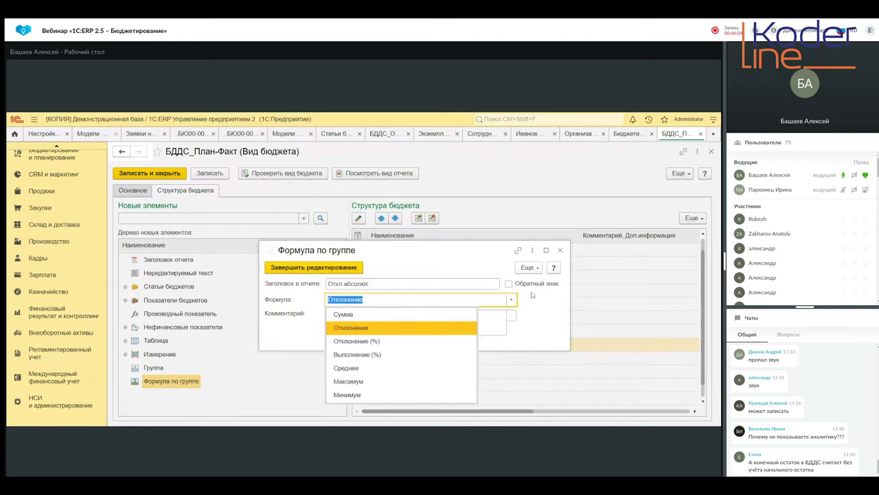
pyautogui.click(511, 301)
pyautogui.click(512, 301)
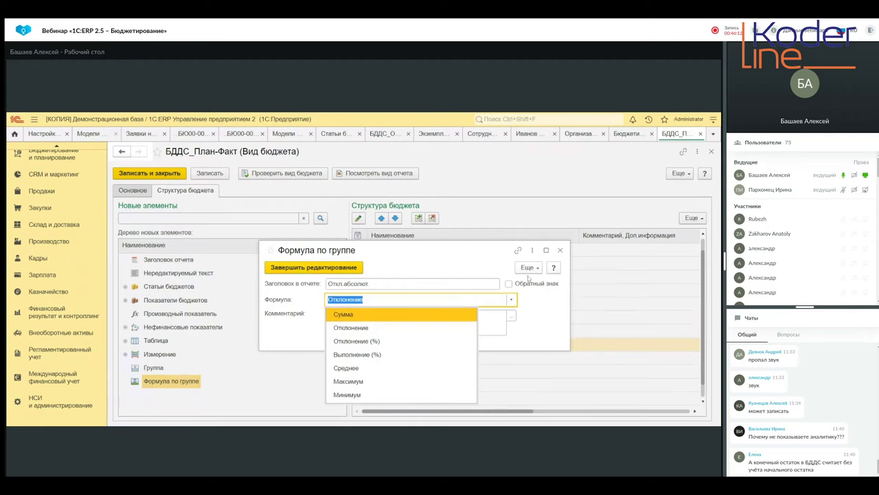
pyautogui.press('Escape')
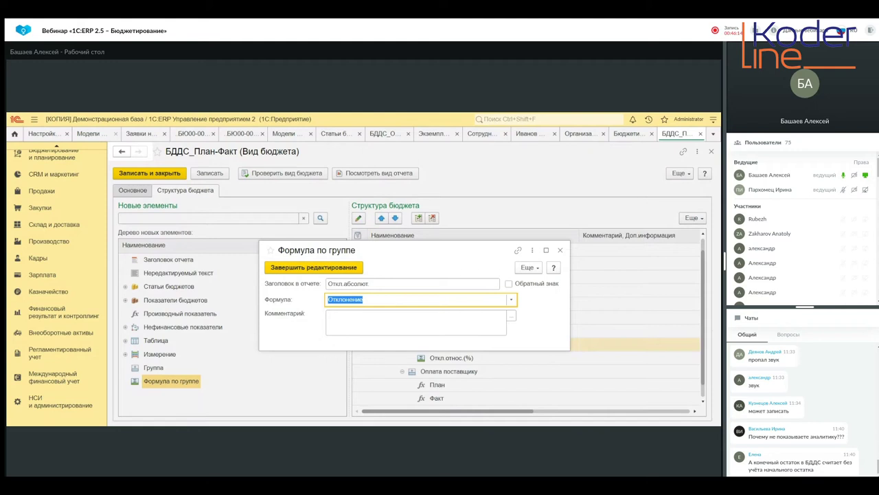
pyautogui.click(560, 250)
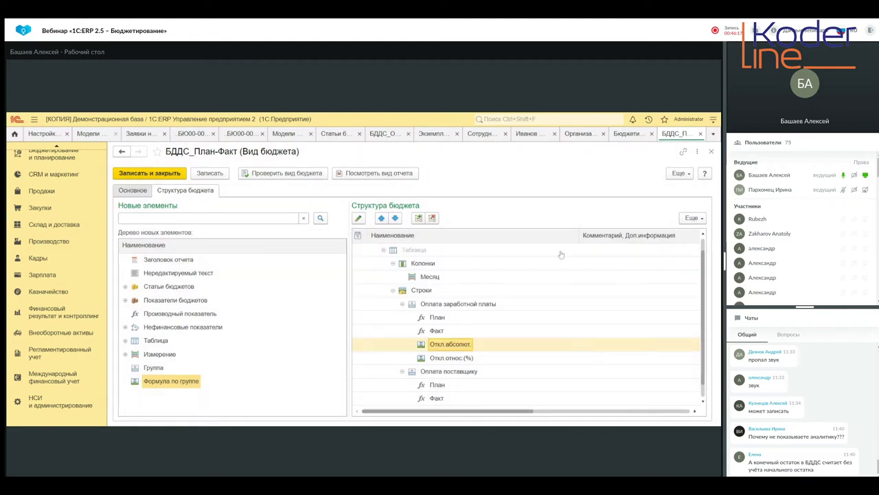
# Step: Review the formula options of the Откл.относ.(%) group formula under Оплата заработной платы, and close it without changes
pyautogui.click(440, 362)
pyautogui.doubleClick(440, 362)
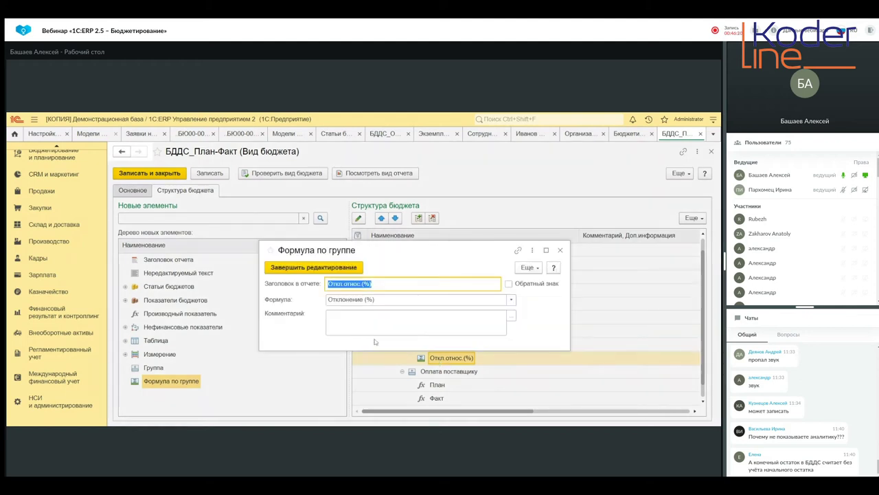
pyautogui.click(511, 299)
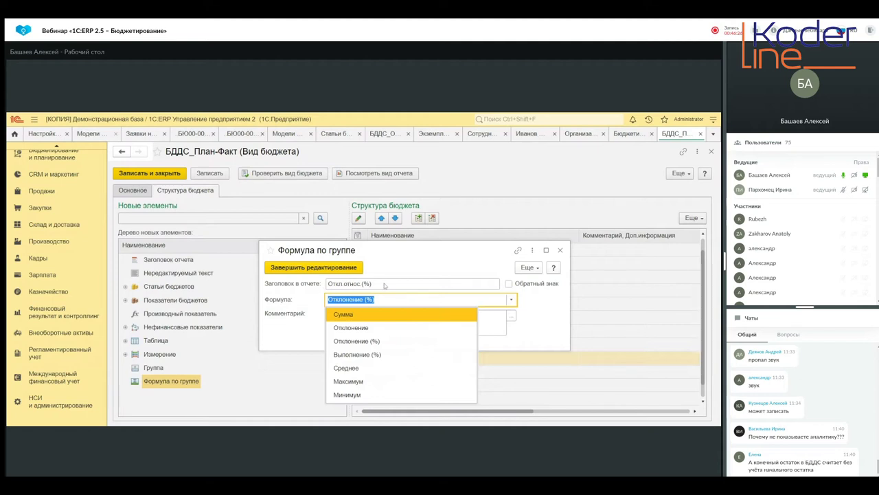
pyautogui.click(541, 321)
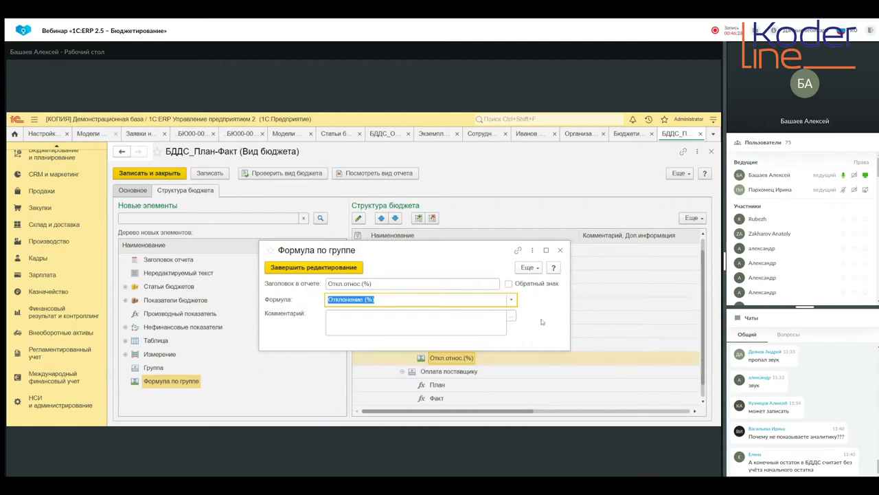
pyautogui.click(560, 250)
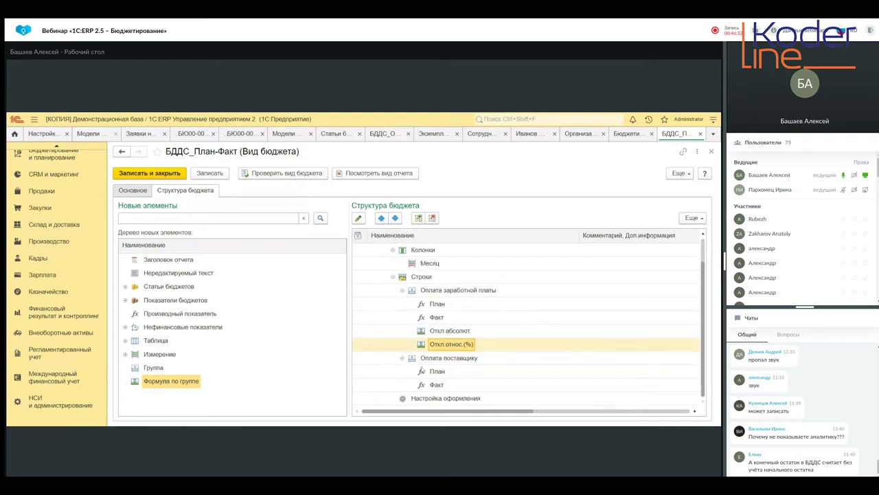
# Step: Add a group formula to the Оплата поставщику group with the formula Отклонение and the report title Откл.абсолют
pyautogui.moveTo(165, 385)
pyautogui.mouseDown()
pyautogui.moveTo(463, 367)
pyautogui.moveTo(438, 363)
pyautogui.mouseUp()
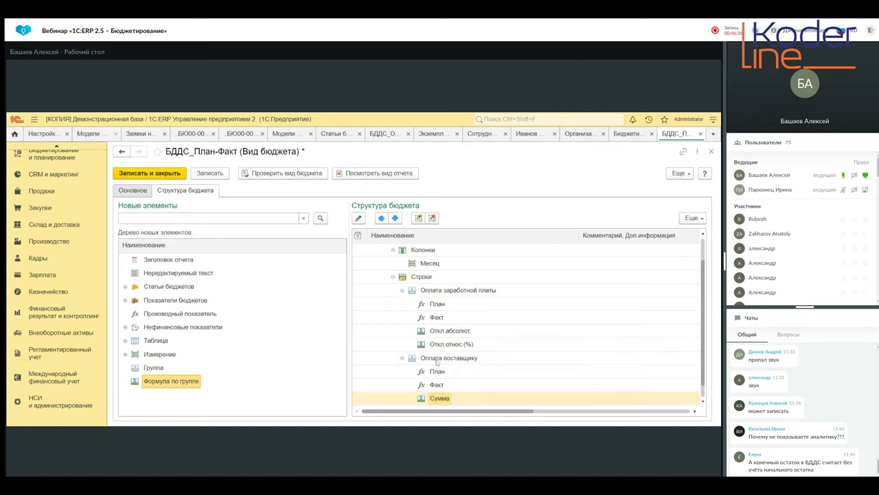
pyautogui.doubleClick(436, 399)
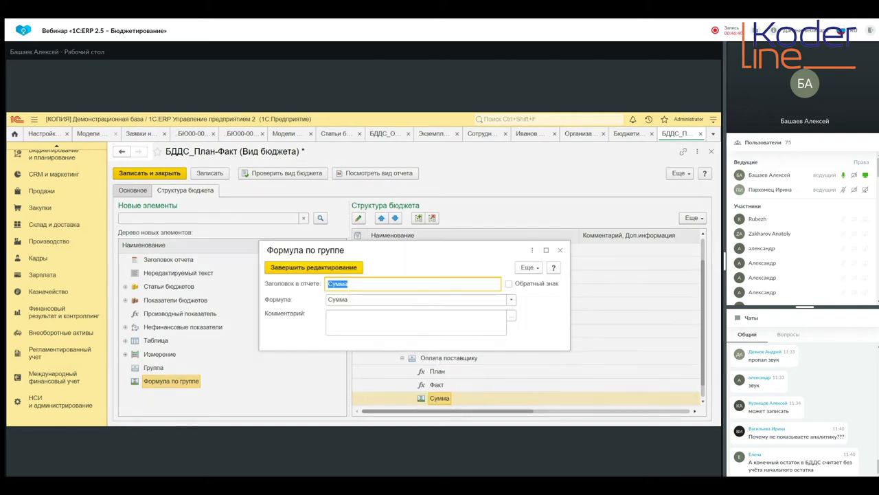
pyautogui.click(512, 300)
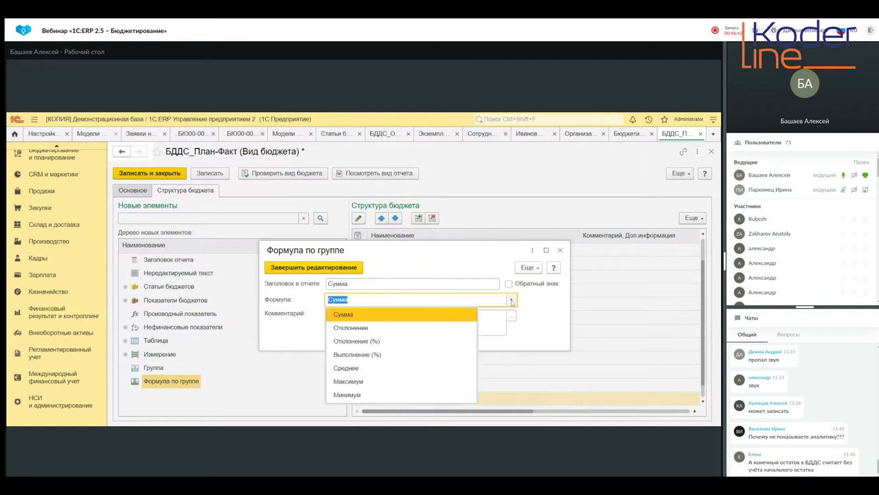
pyautogui.click(381, 329)
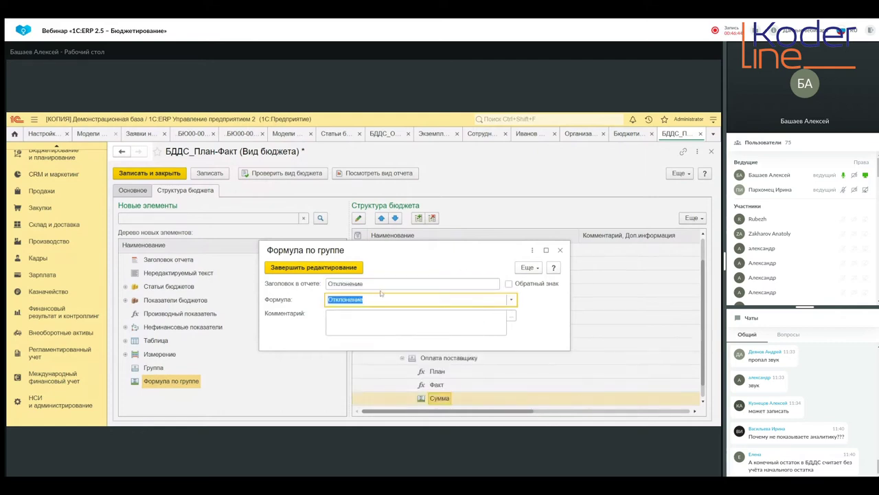
pyautogui.moveTo(425, 250); pyautogui.dragTo(420, 171)
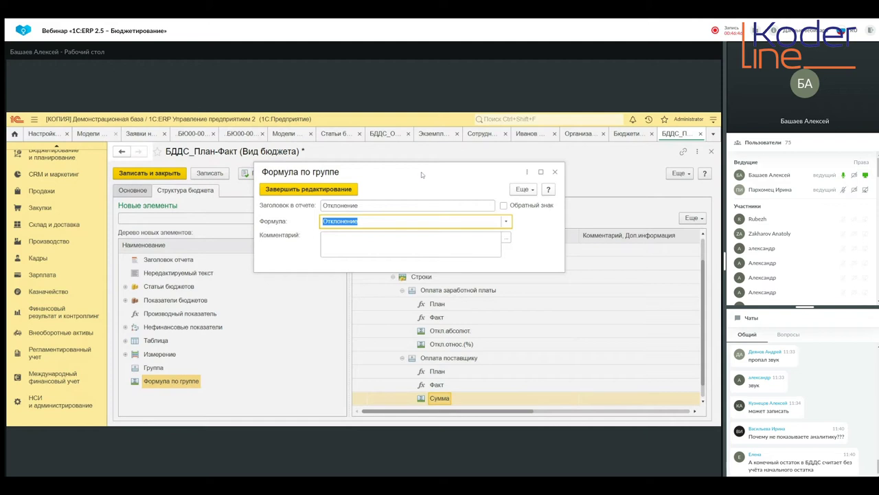
pyautogui.hotkey('shift', 'Tab')
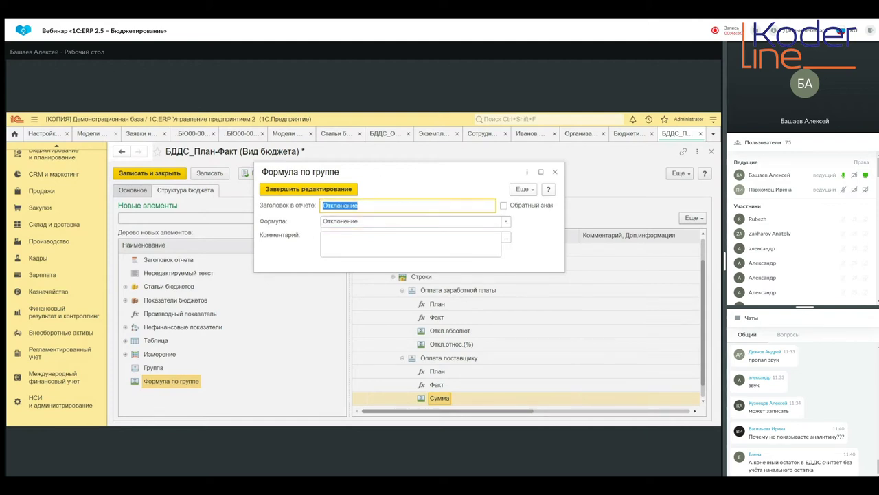
pyautogui.press('End')
pyautogui.write('ют')
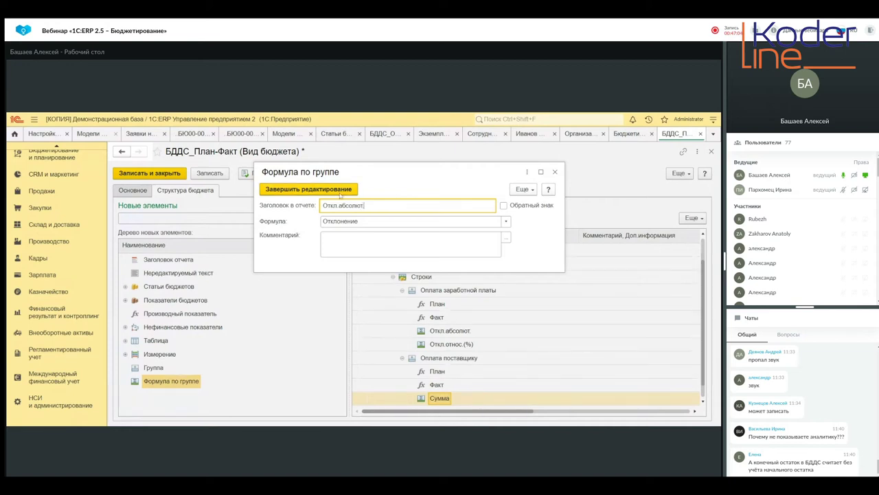
pyautogui.click(337, 189)
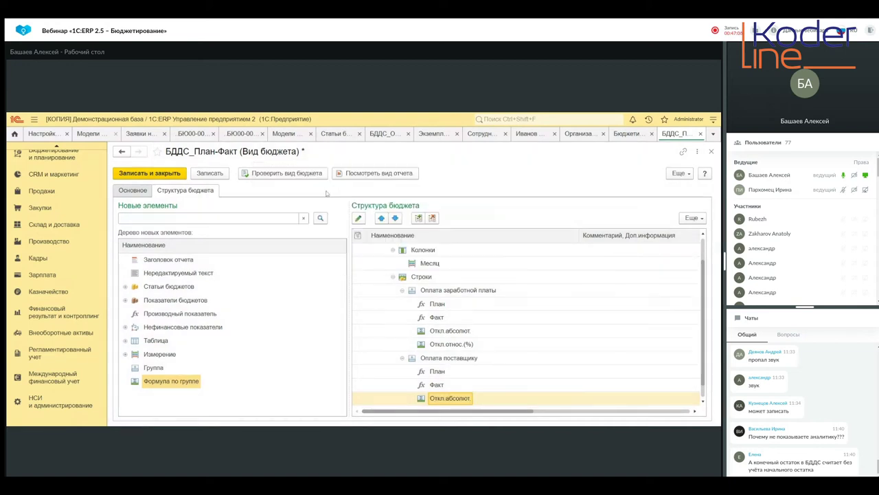
# Step: Add a second group formula to the Оплата поставщику group and set its formula to Отклонение (%)
pyautogui.scroll(-1, 495, 400)
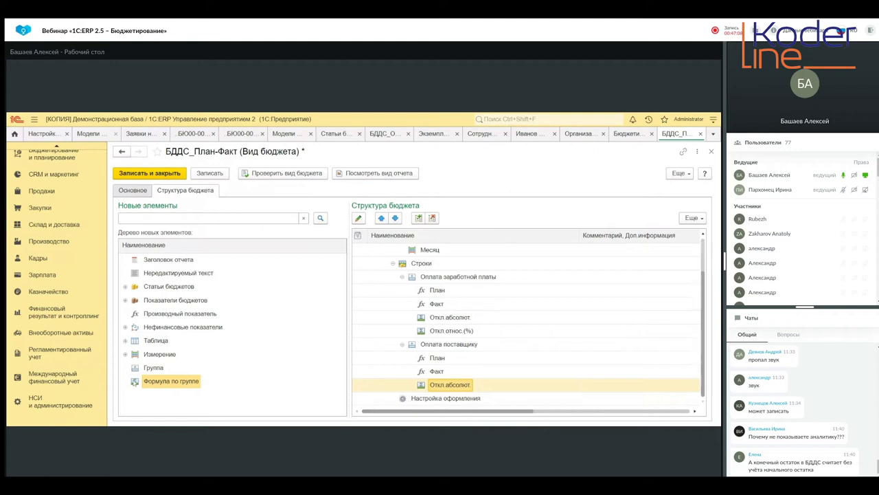
pyautogui.moveTo(137, 383); pyautogui.dragTo(439, 348)
pyautogui.scroll(-1, 434, 378)
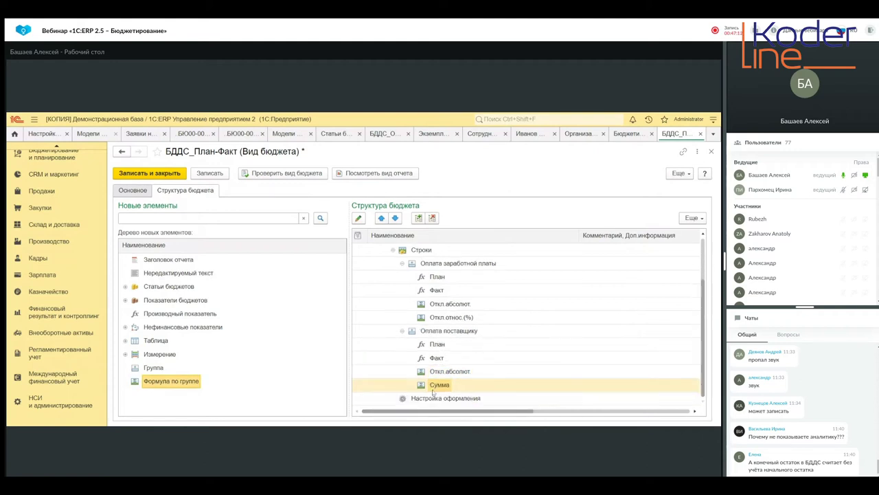
pyautogui.doubleClick(434, 389)
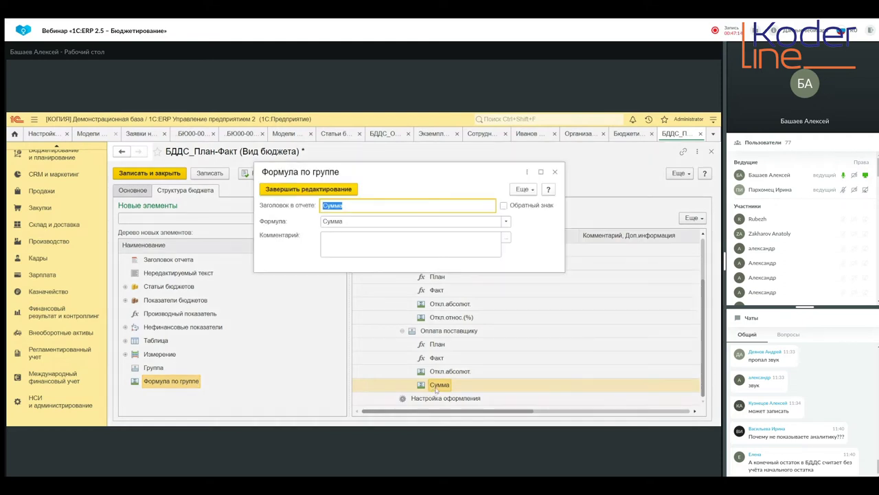
pyautogui.click(507, 220)
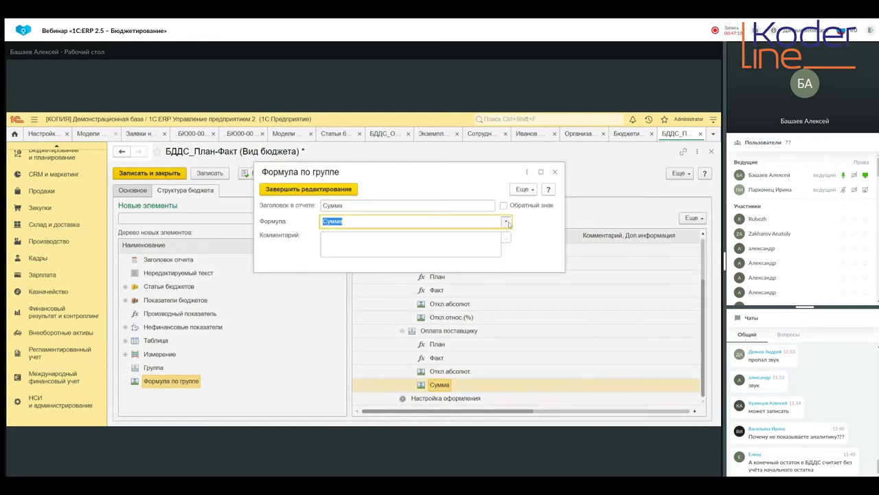
pyautogui.click(408, 263)
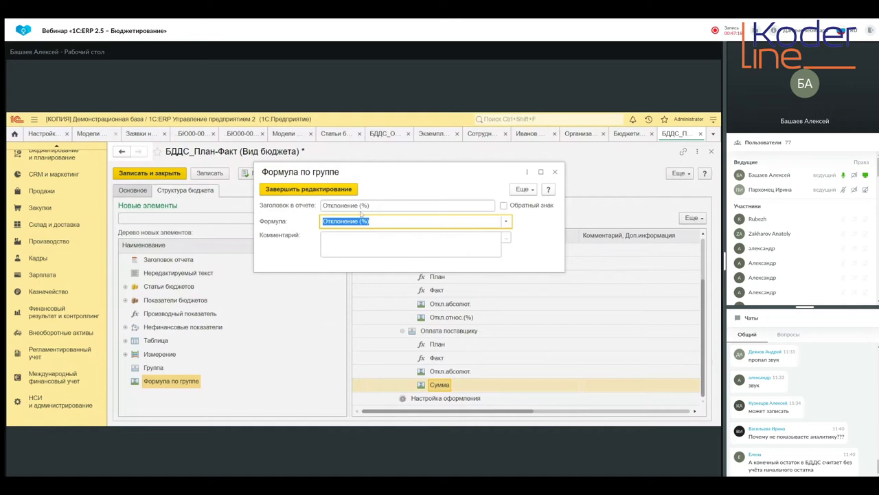
# Step: Change the new percentage formula's report title to Откл.относ.(%) and finish editing it
pyautogui.click(355, 206)
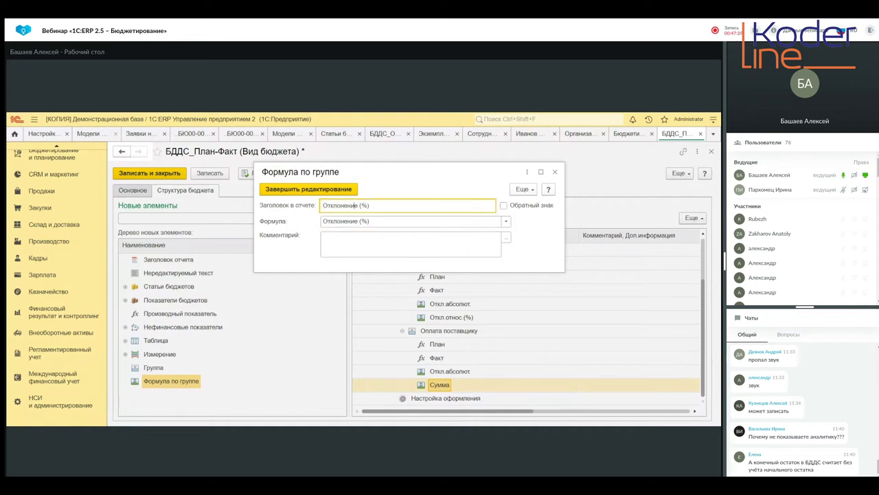
pyautogui.press('BackSpace')
pyautogui.press('BackSpace')
pyautogui.press('BackSpace')
pyautogui.press('BackSpace')
pyautogui.press('BackSpace')
pyautogui.press('BackSpace')
pyautogui.write('.относ')
pyautogui.write('.')
pyautogui.press('Delete')
pyautogui.click(328, 189)
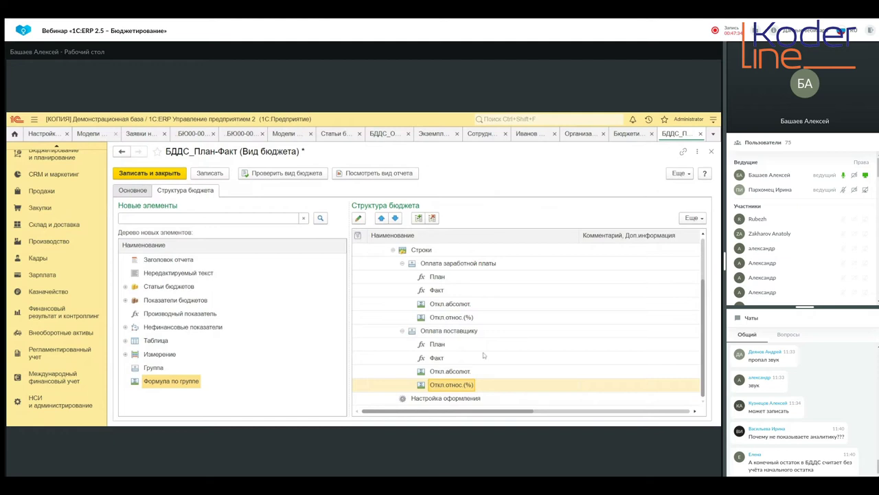
# Step: Run the budget type check on БДДС_План-Факт and dismiss its result
pyautogui.scroll(1, 481, 350)
pyautogui.scroll(1, 478, 340)
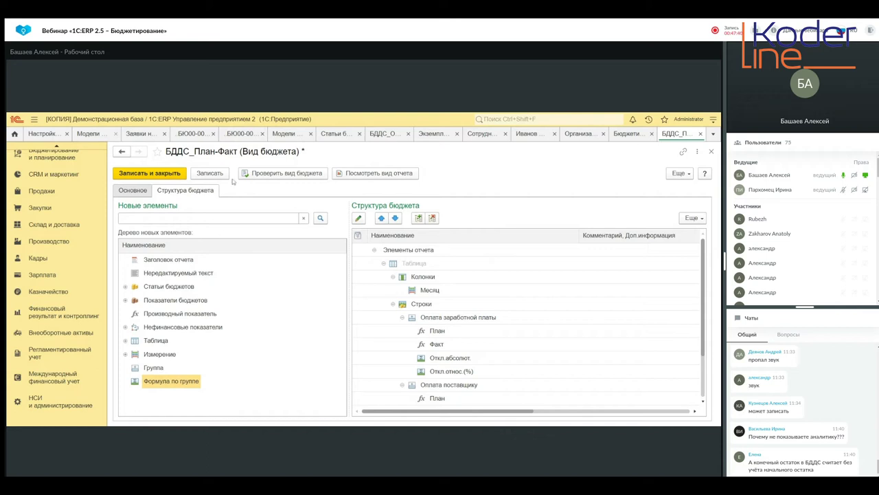
pyautogui.click(280, 174)
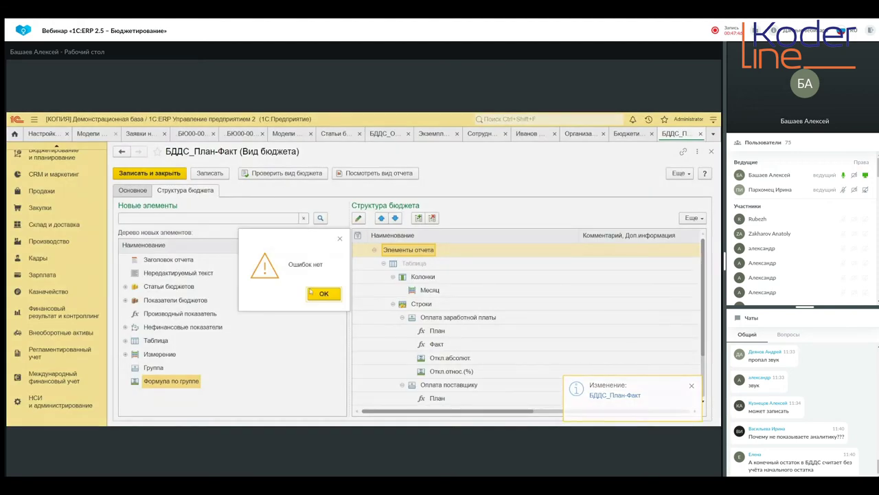
pyautogui.click(320, 294)
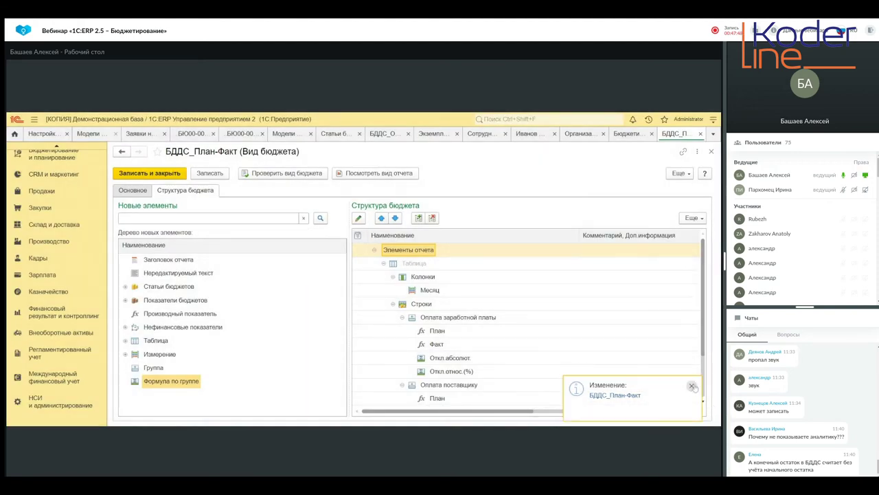
# Step: Open the report of the БДДС_План-Факт budget type and set its period to 01.01.2021–31.12.2021
pyautogui.click(382, 175)
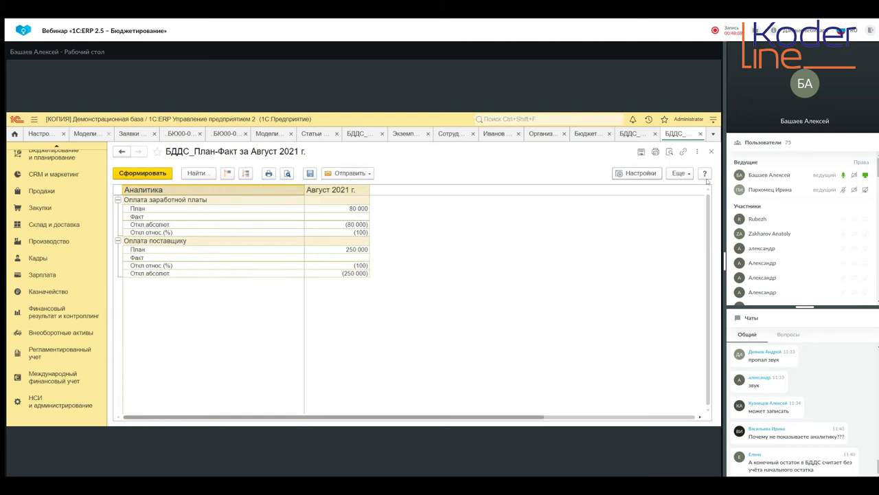
pyautogui.click(636, 174)
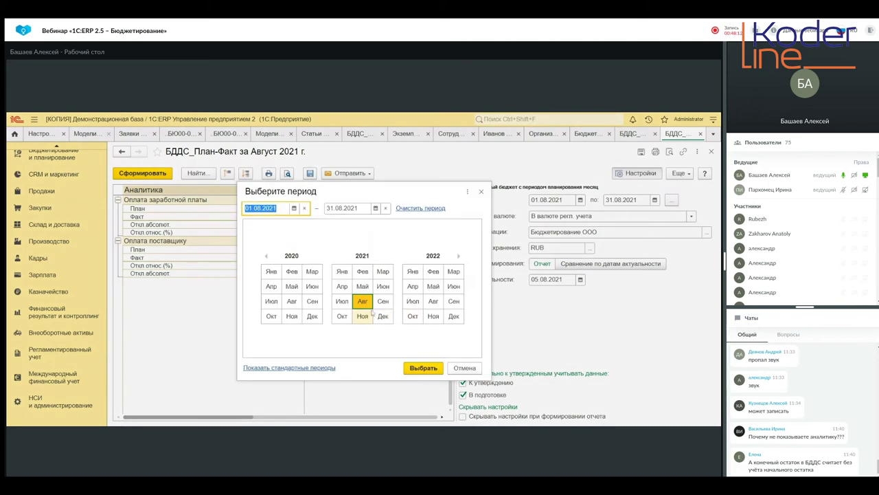
pyautogui.moveTo(342, 271); pyautogui.dragTo(381, 317)
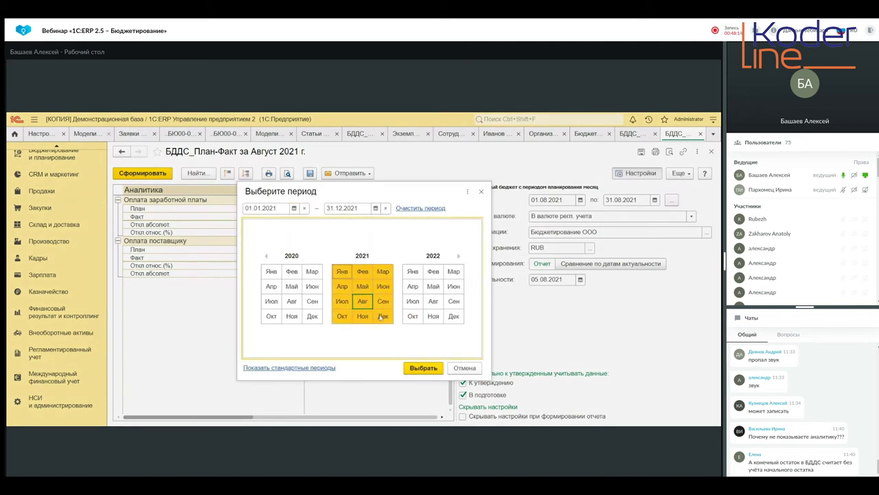
pyautogui.click(423, 368)
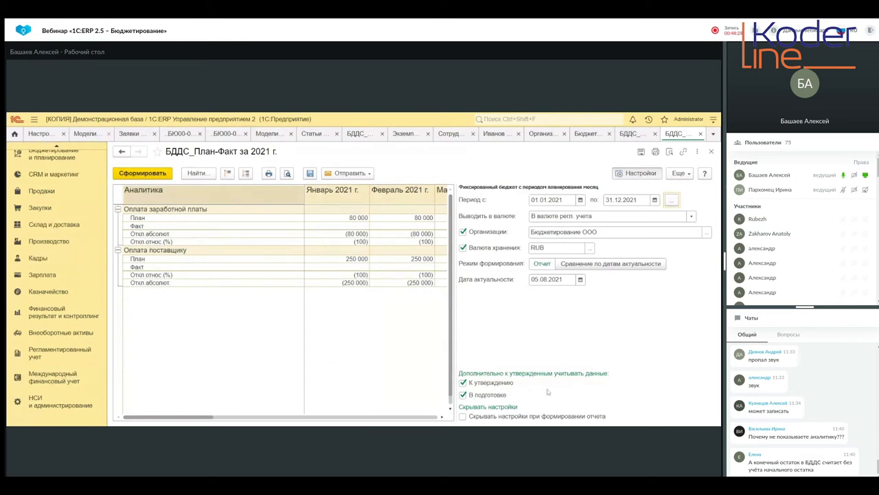
# Step: Exclude the В подготовке and К утверждению data in the report settings and include both again
pyautogui.click(462, 395)
pyautogui.click(462, 383)
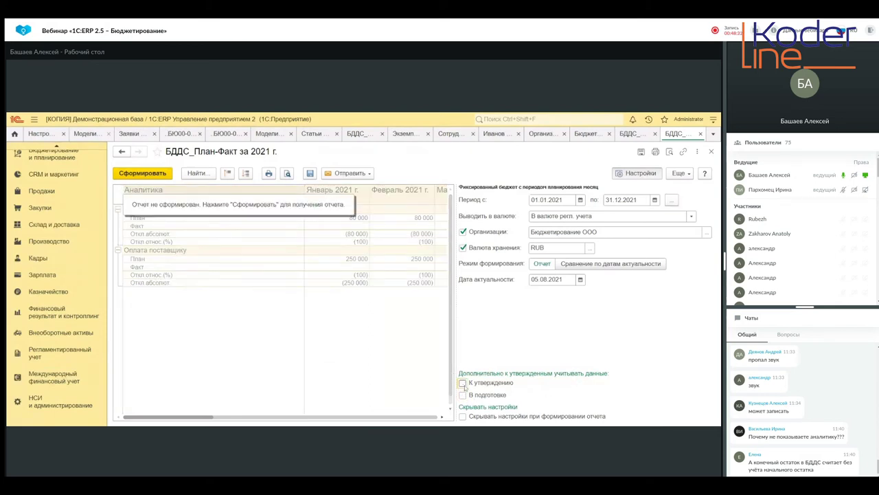
pyautogui.click(462, 382)
pyautogui.click(463, 395)
# Step: Enable hiding the settings when the report is generated, and generate the БДДС_План-Факт report for 2021
pyautogui.click(463, 418)
pyautogui.click(172, 177)
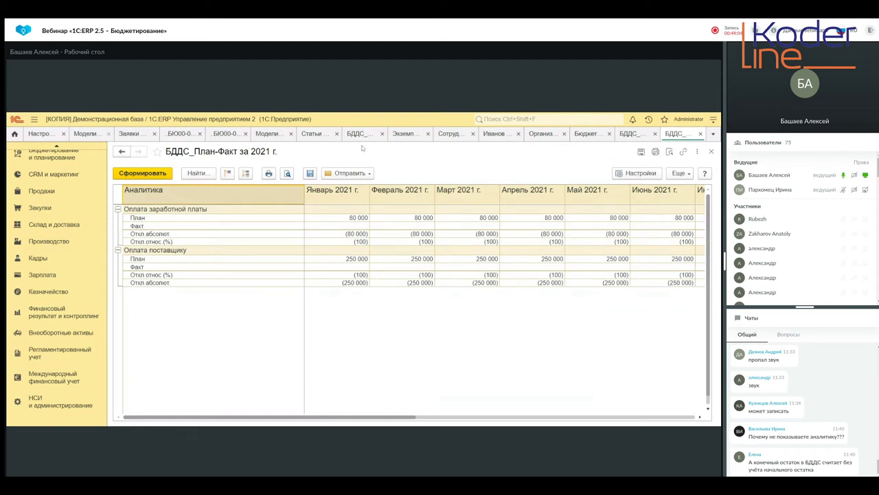
pyautogui.click(713, 119)
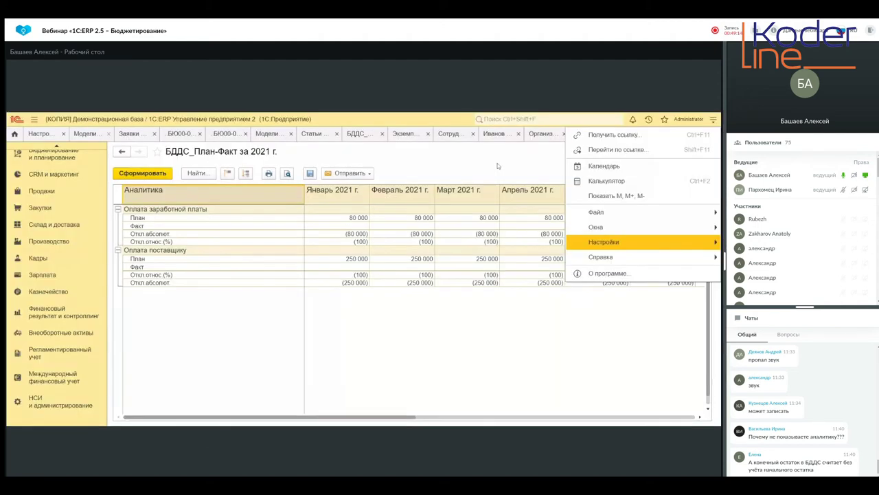
pyautogui.click(496, 163)
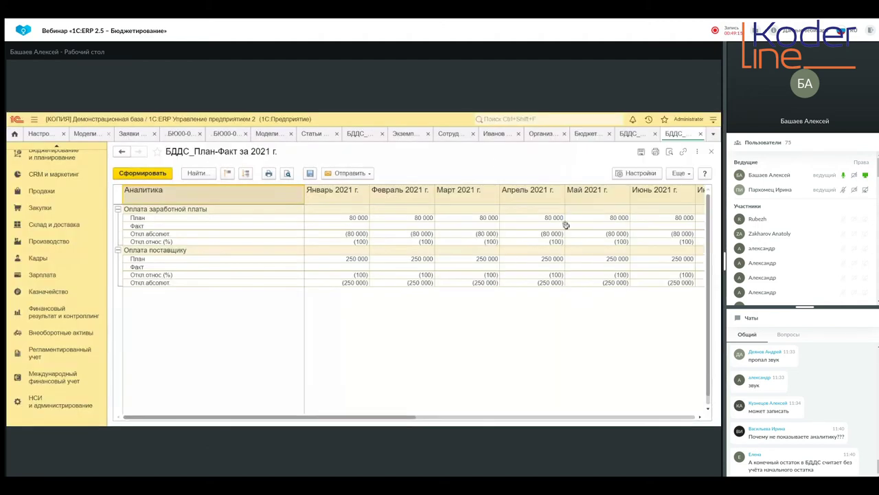
# Step: Switch to the cash expense request (Заявка на расходование ДС) of 01.08.2021 and view its payment breakdown
pyautogui.click(713, 136)
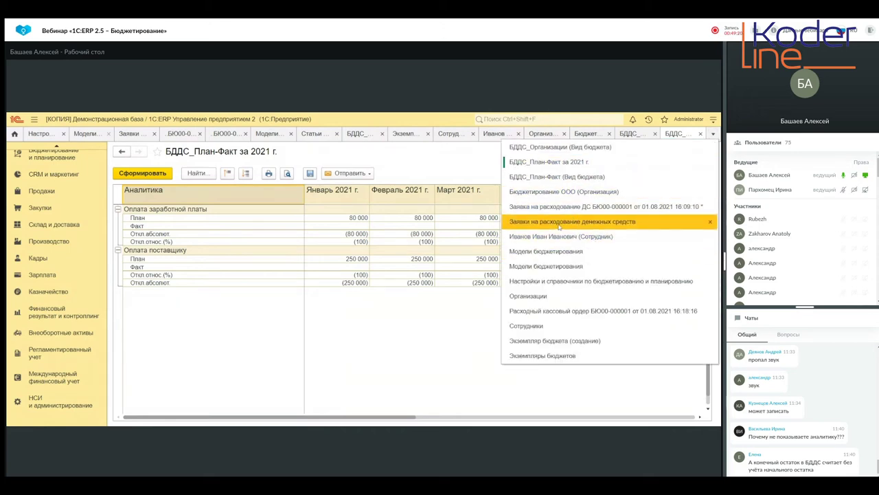
pyautogui.click(559, 225)
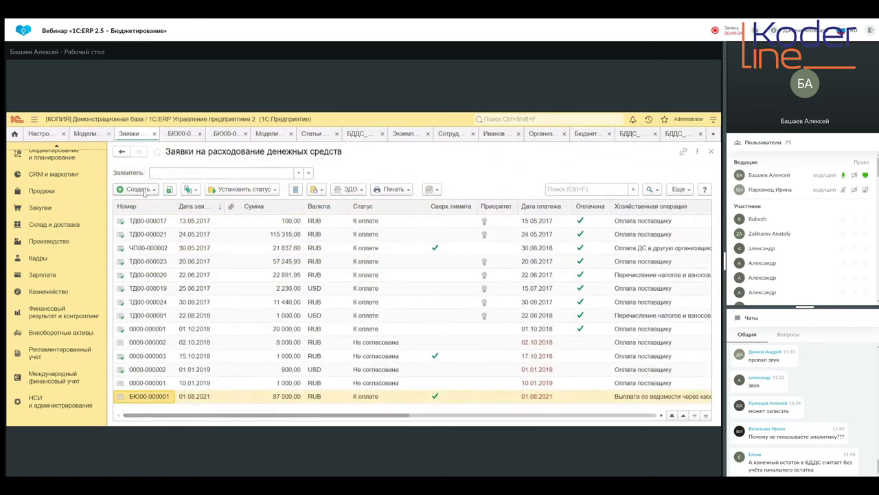
pyautogui.click(713, 135)
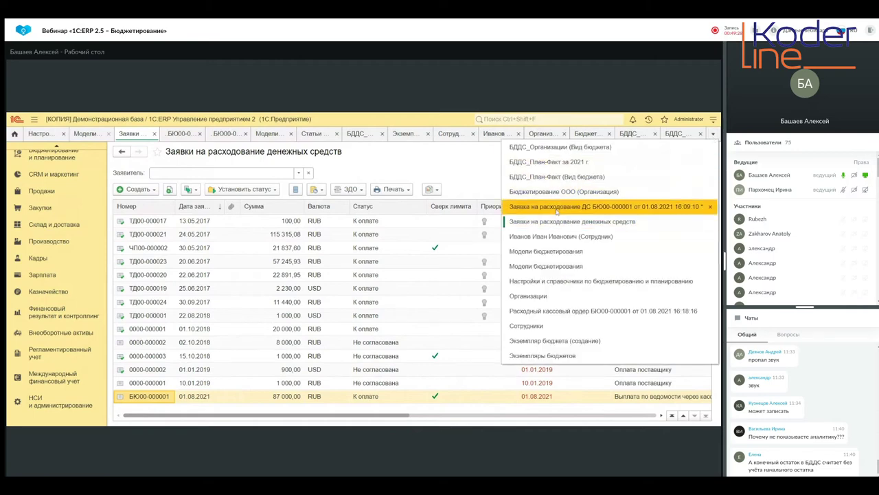
pyautogui.click(556, 211)
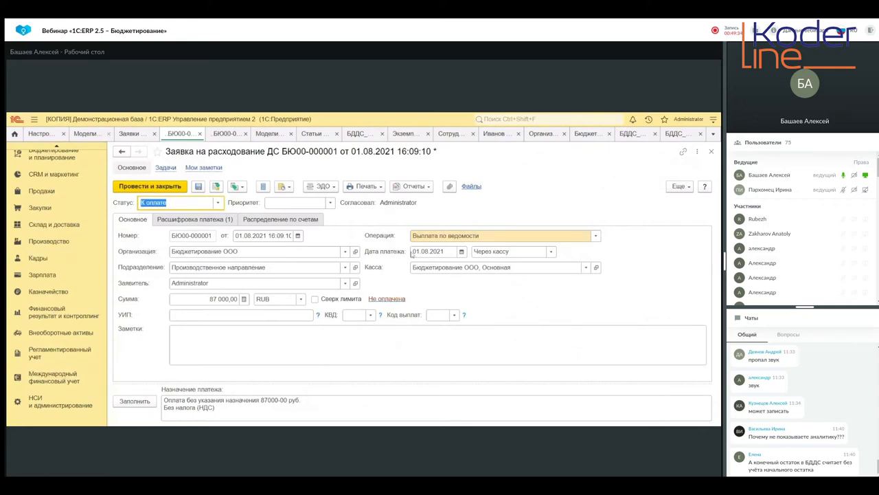
pyautogui.click(208, 221)
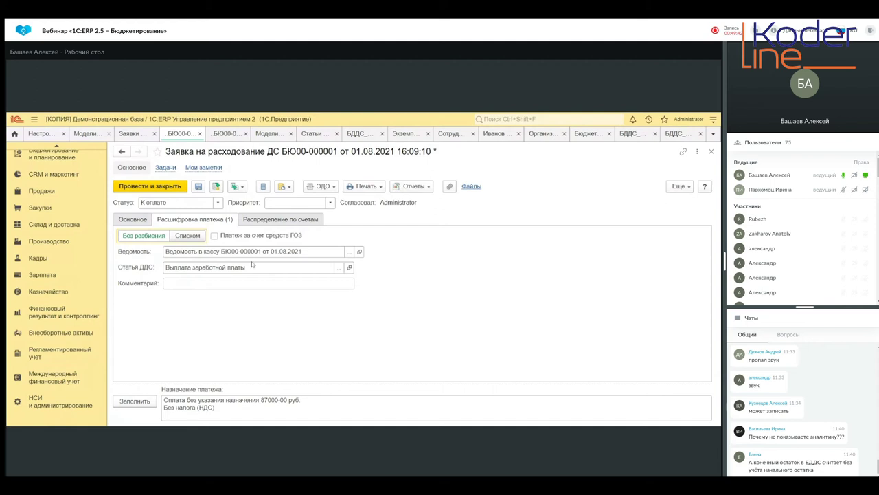
# Step: View the cash payroll sheet (Ведомость в кассу) linked to the expense request's payment breakdown and close it
pyautogui.click(358, 253)
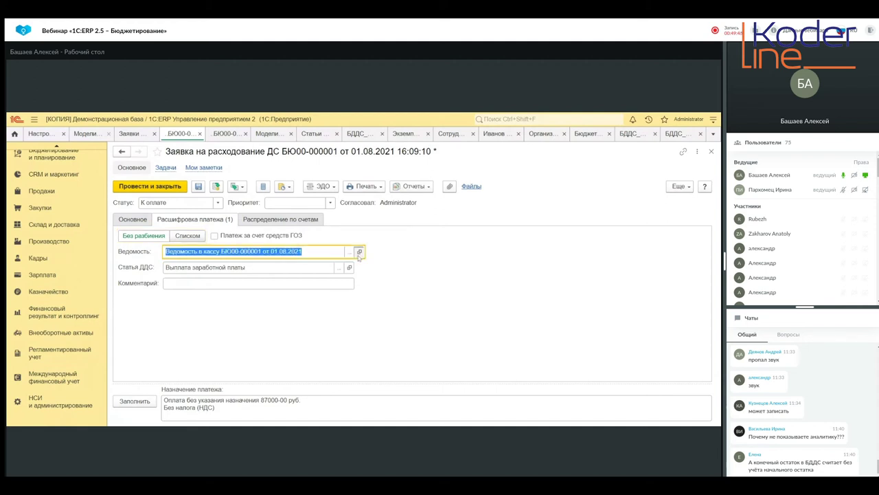
pyautogui.click(358, 252)
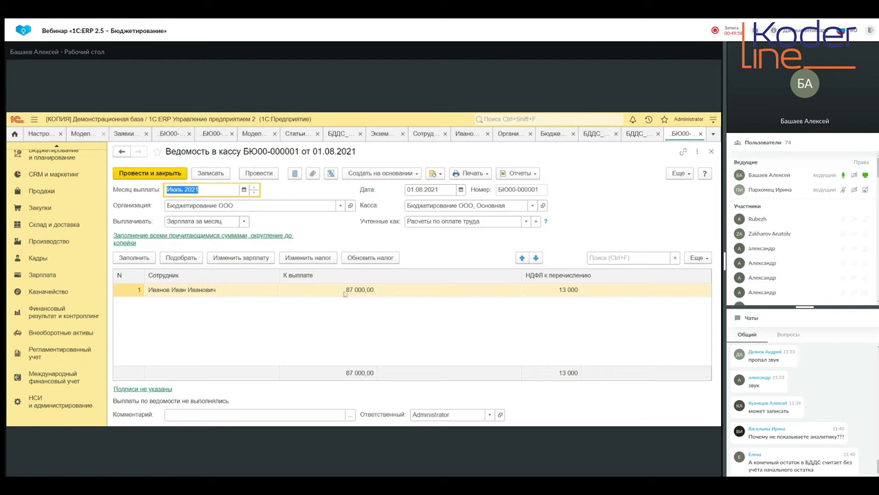
pyautogui.click(715, 155)
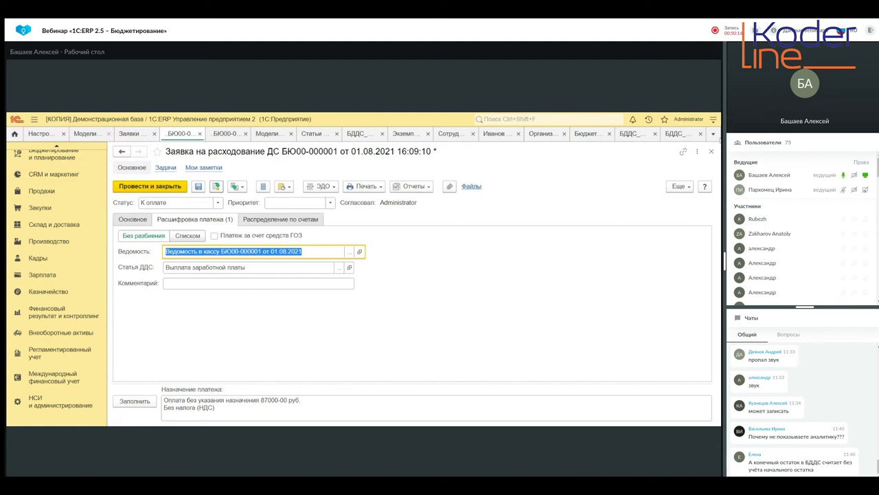
# Step: Try to post the expense request without the Сверх лимита flag, dismiss the messages and return to its main details
pyautogui.hotkey('ctrl', 'Return')
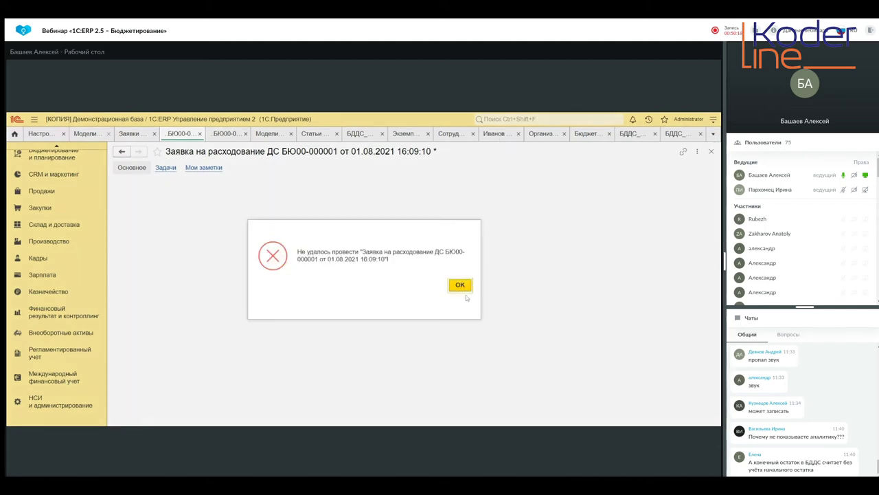
pyautogui.click(459, 285)
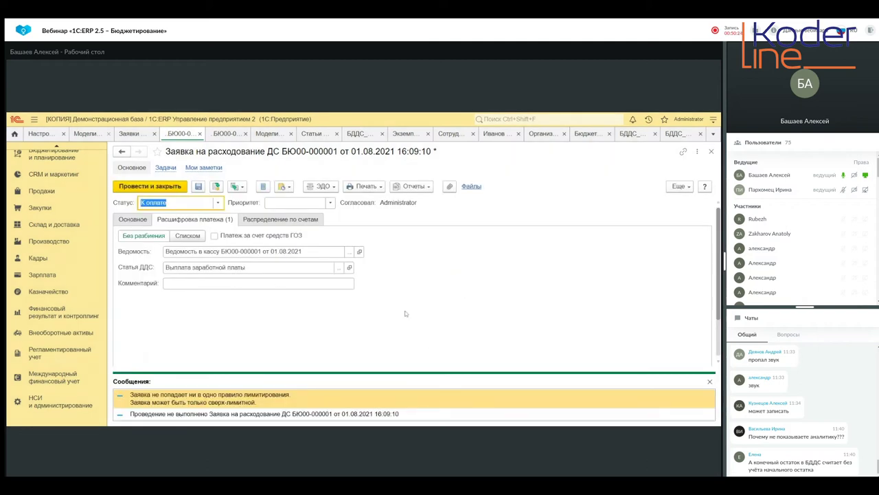
pyautogui.click(135, 220)
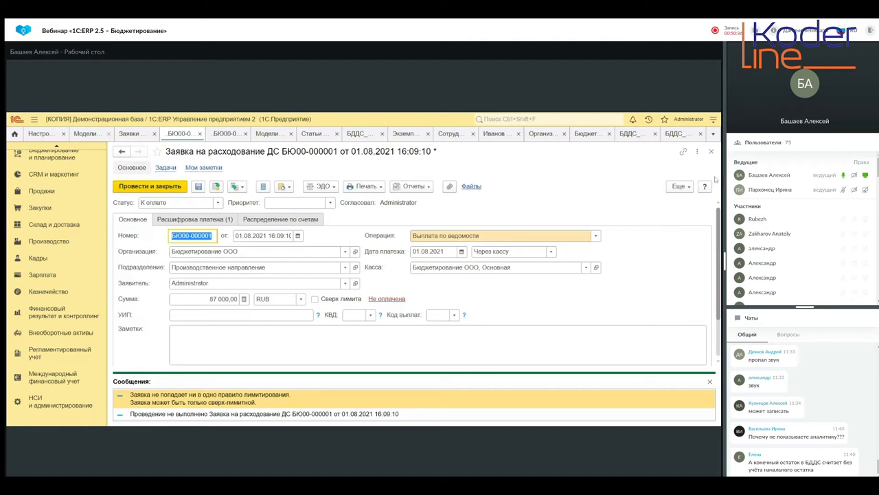
pyautogui.click(709, 381)
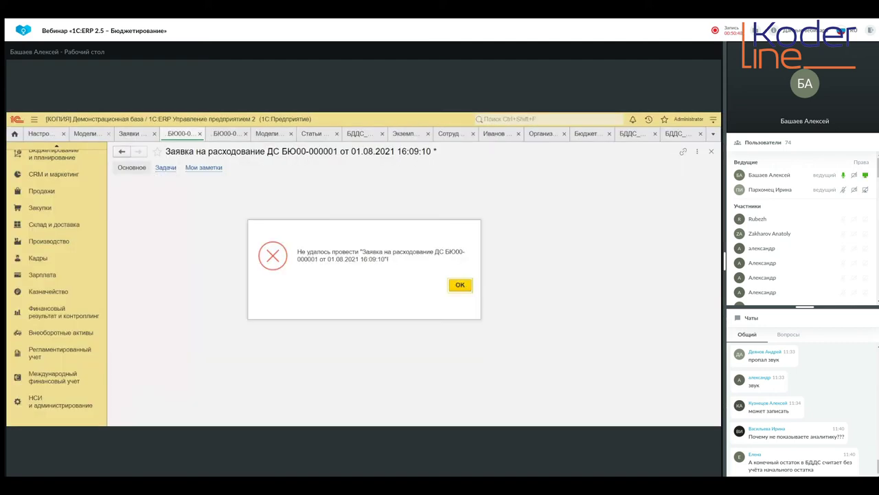
pyautogui.click(459, 285)
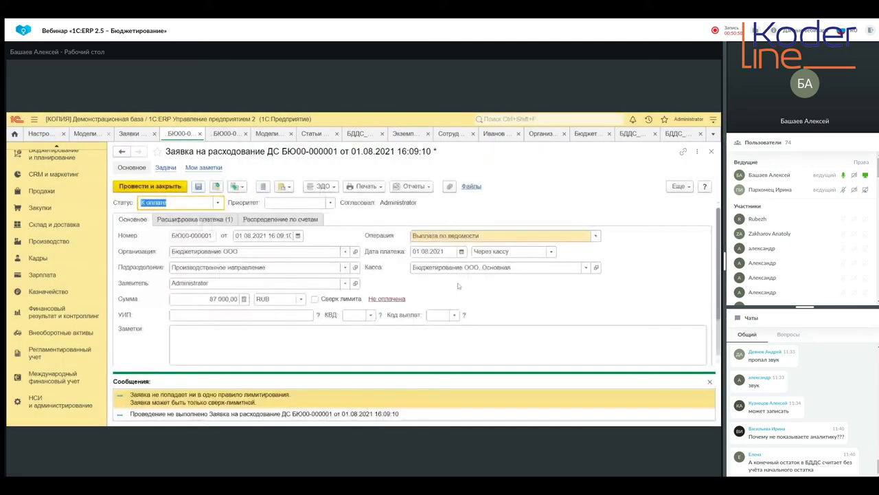
# Step: Mark the expense request as Сверх лимита and post it
pyautogui.click(316, 303)
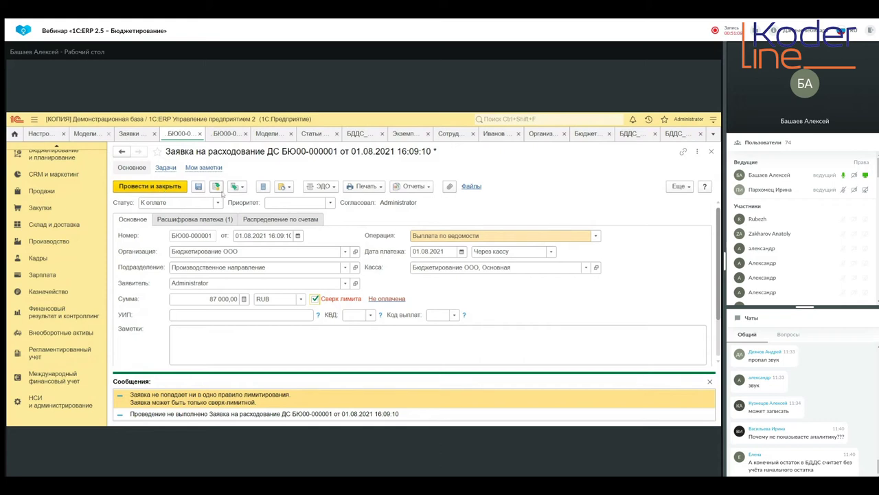
pyautogui.click(216, 186)
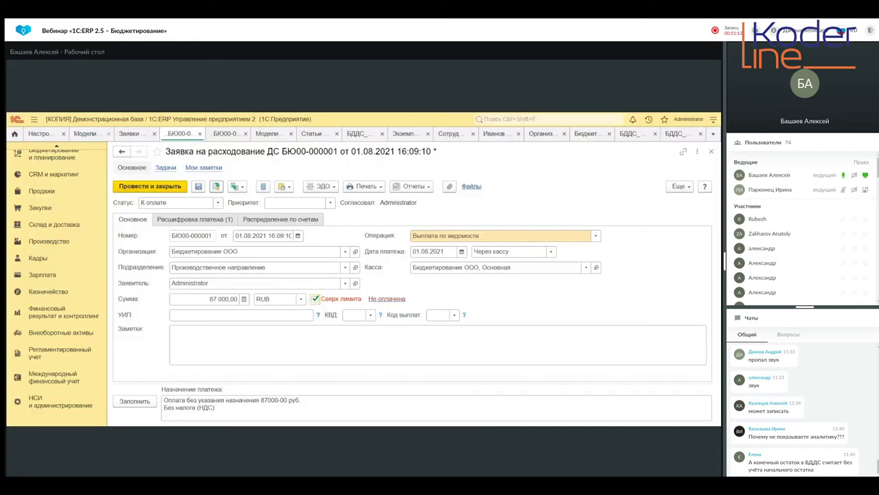
pyautogui.hotkey('ctrl', 's')
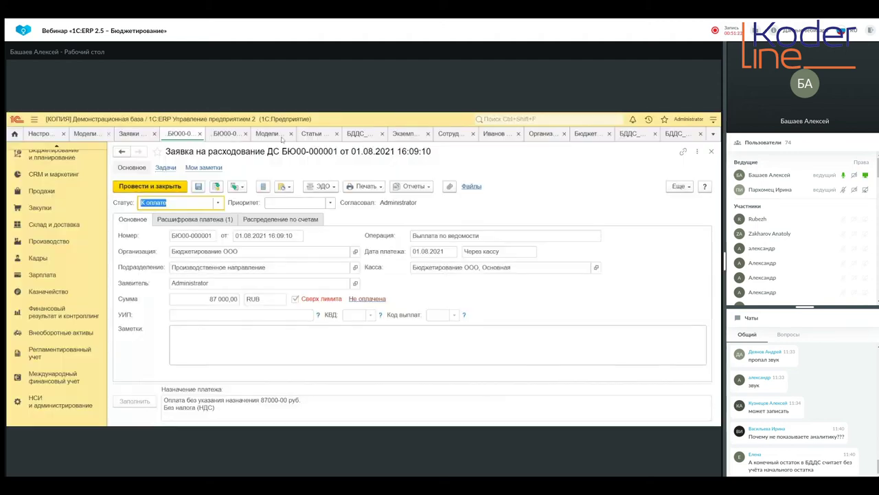
# Step: Switch to the salary payout cash order (Расходный кассовый ордер) of 01.08.2021, post it and close it
pyautogui.click(713, 135)
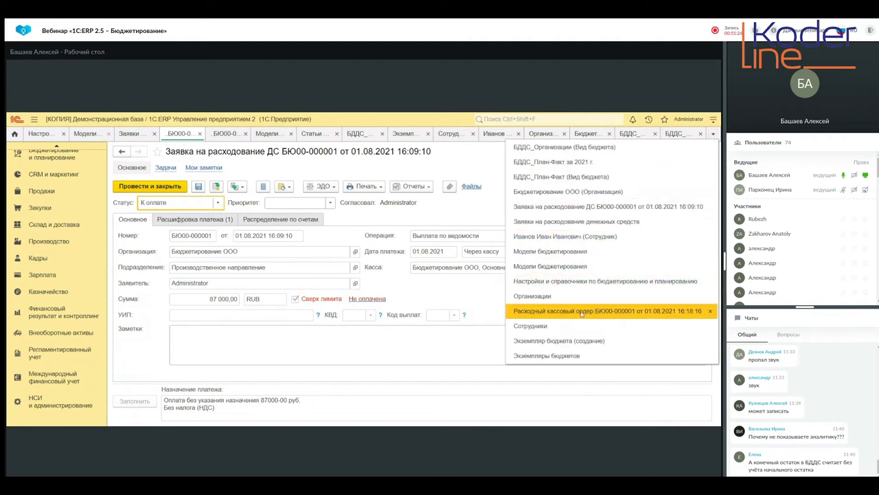
pyautogui.click(551, 313)
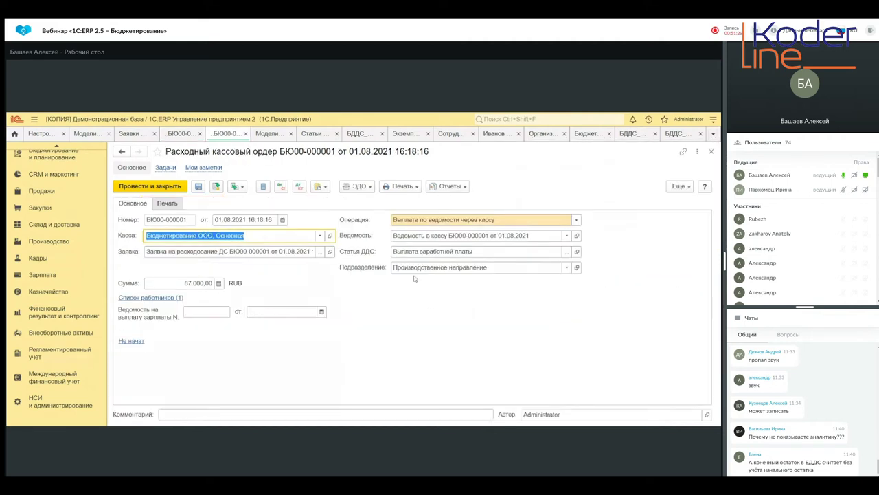
pyautogui.click(359, 301)
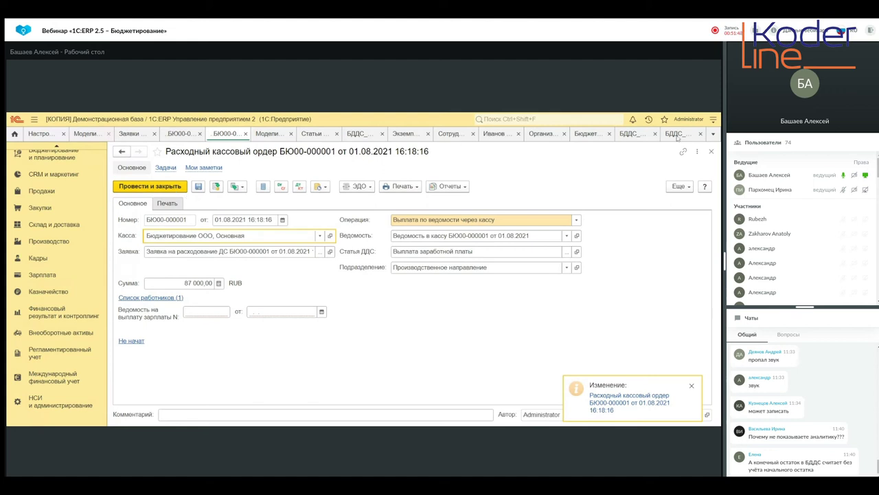
pyautogui.click(713, 136)
pyautogui.click(710, 310)
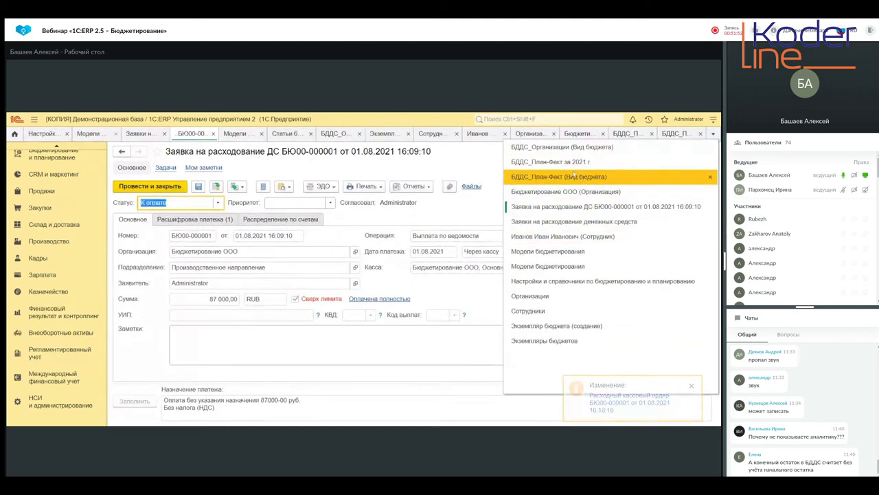
# Step: Regenerate the БДДС_План-Факт report for 2021 and examine the plan and fact figures for the summer and autumn months
pyautogui.click(567, 164)
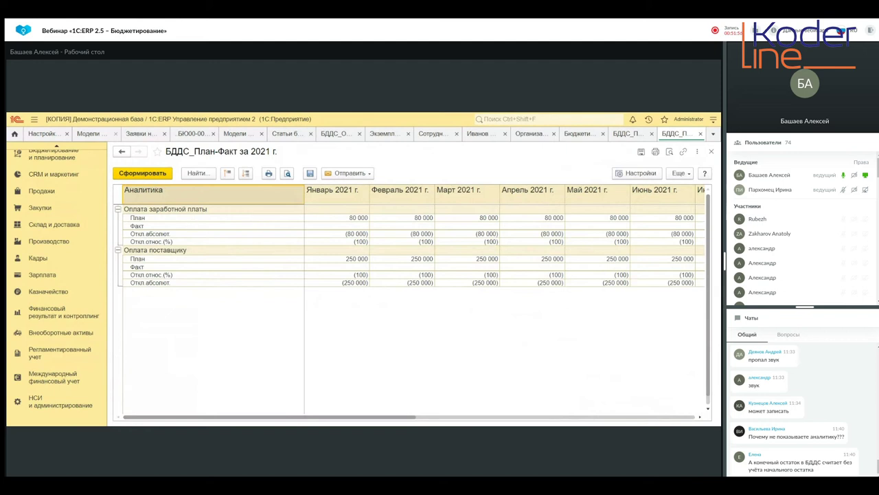
pyautogui.click(698, 152)
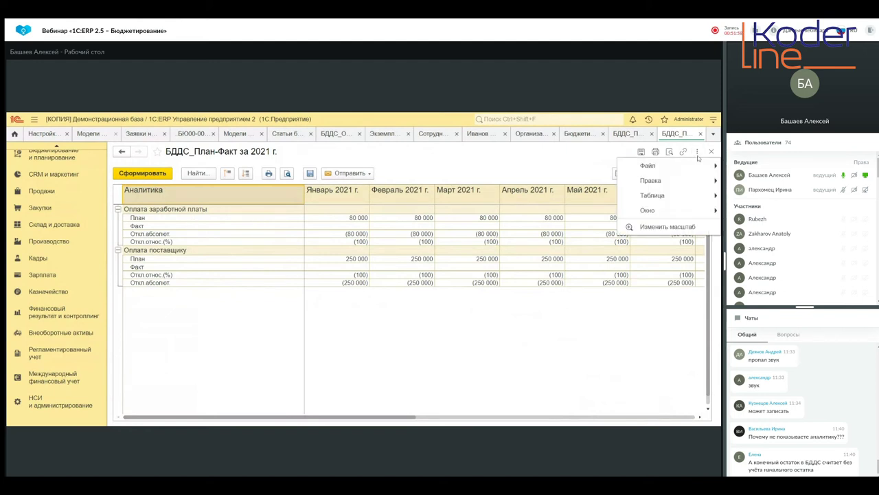
pyautogui.click(376, 306)
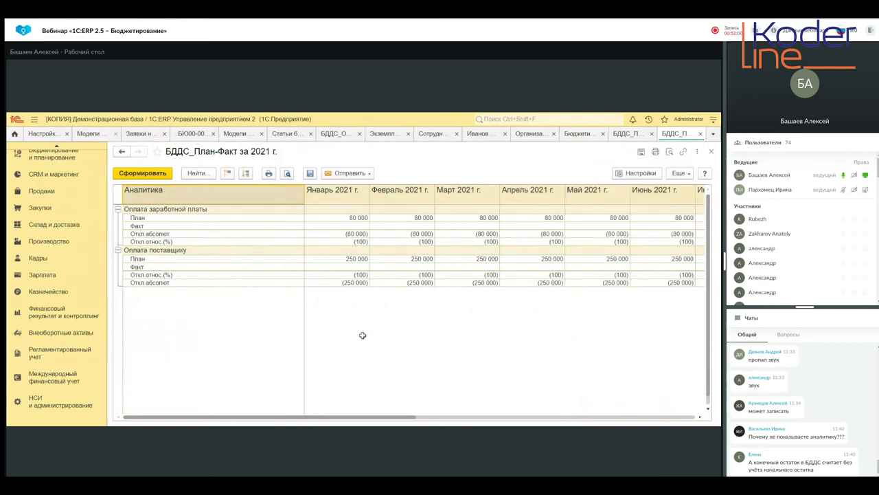
pyautogui.click(141, 178)
pyautogui.moveTo(404, 416); pyautogui.dragTo(500, 417)
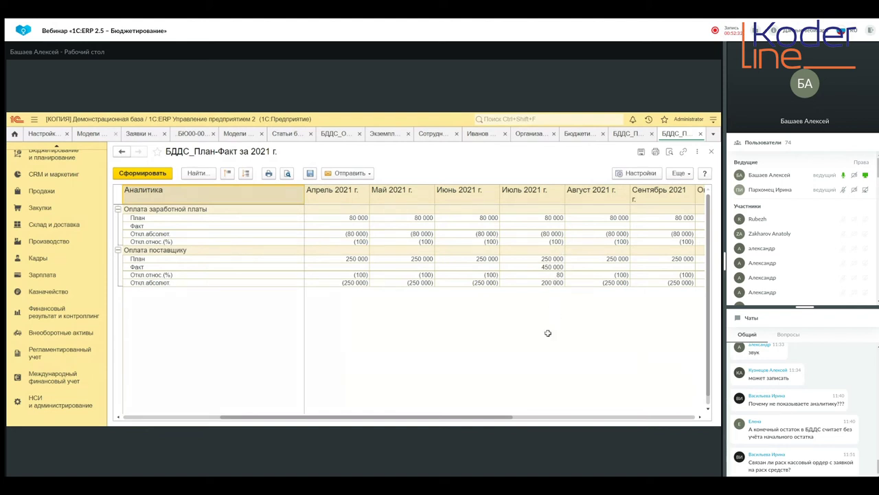
pyautogui.moveTo(477, 420); pyautogui.dragTo(428, 418)
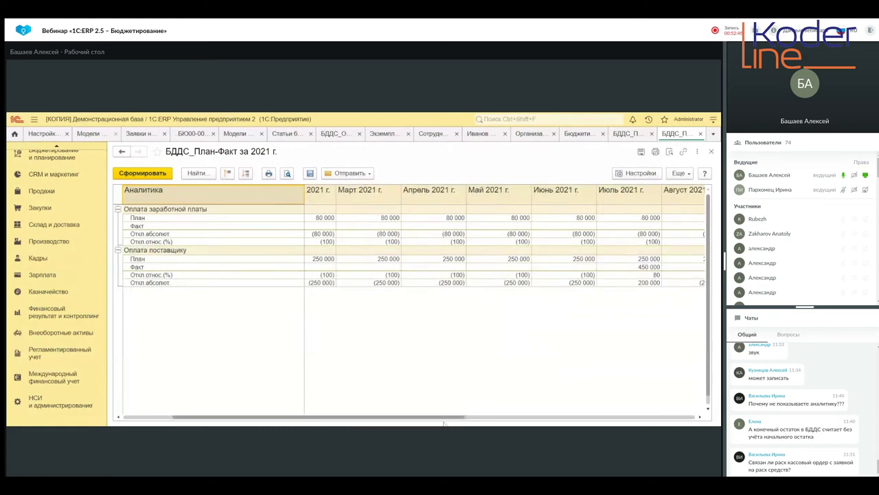
pyautogui.moveTo(445, 419); pyautogui.dragTo(516, 419)
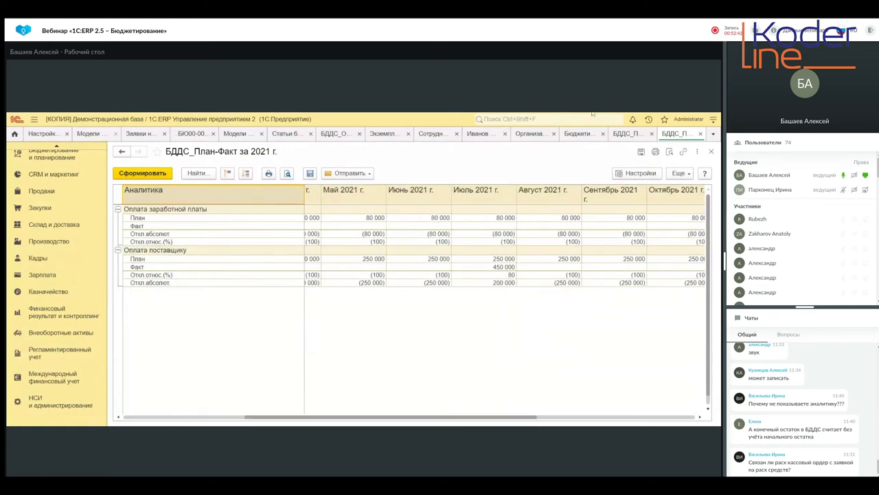
# Step: Open the list of Расходные кассовые ордера in Казначейство and select the salary payout order dated 01.08.2021
pyautogui.click(713, 133)
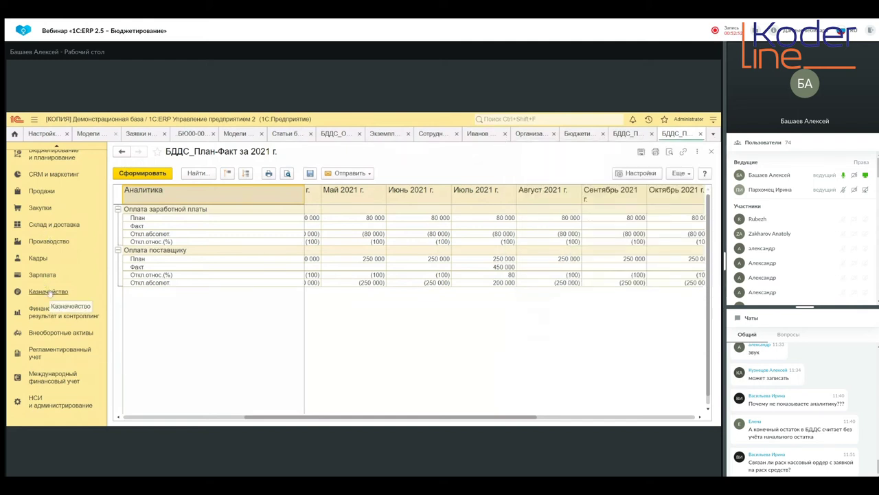
pyautogui.click(48, 292)
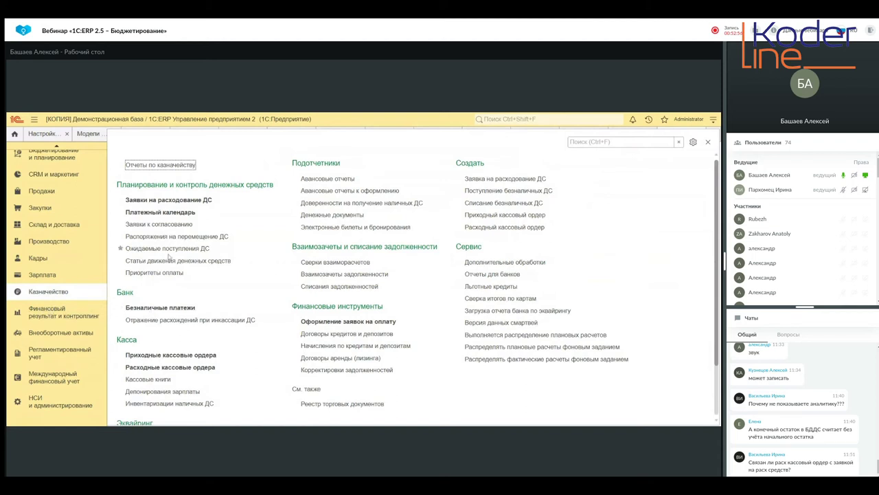
pyautogui.scroll(-2, 168, 256)
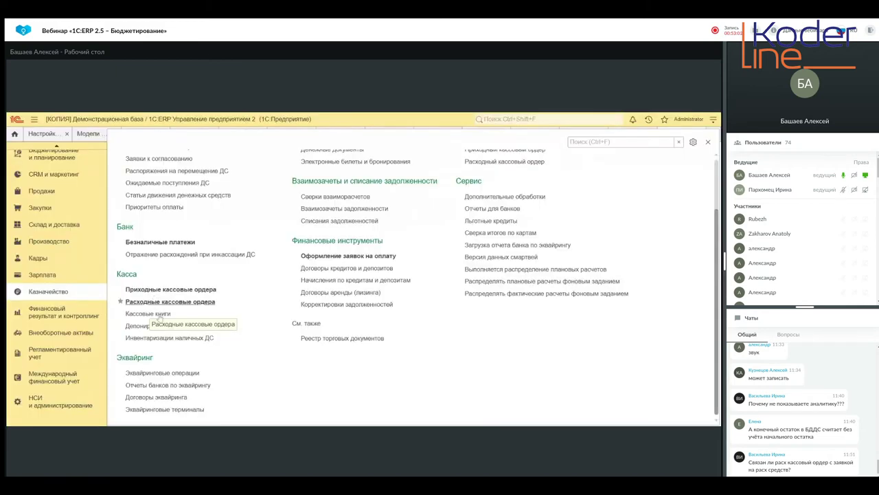
pyautogui.click(158, 302)
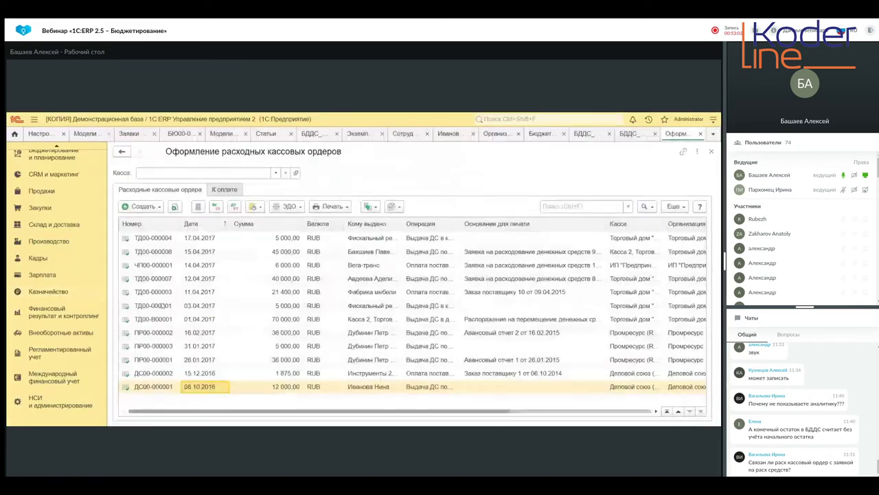
pyautogui.scroll(3, 206, 251)
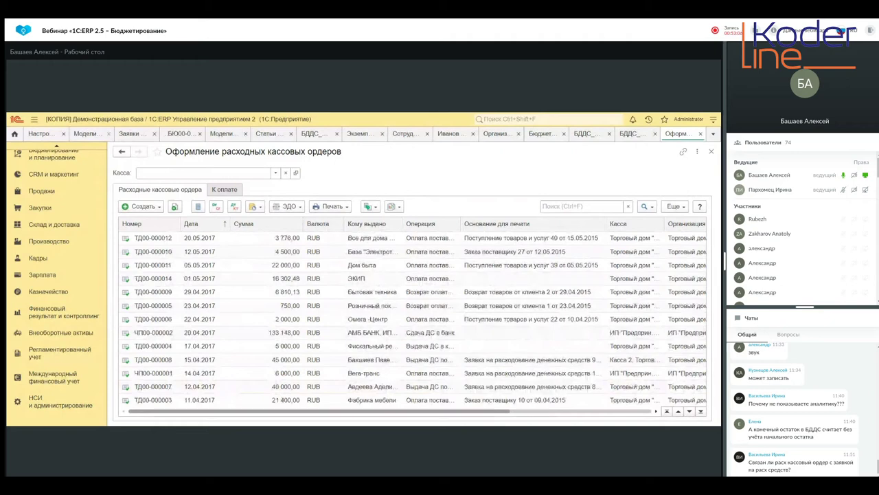
pyautogui.hotkey('ctrl', 'Home')
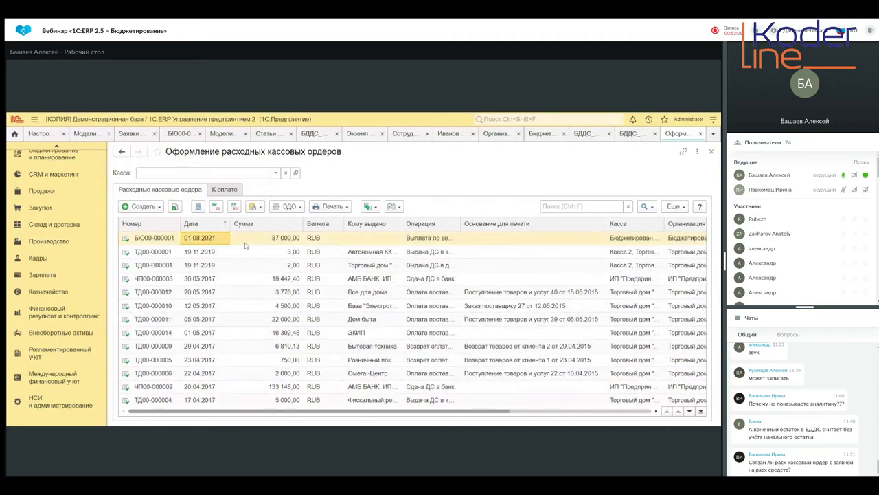
pyautogui.click(244, 242)
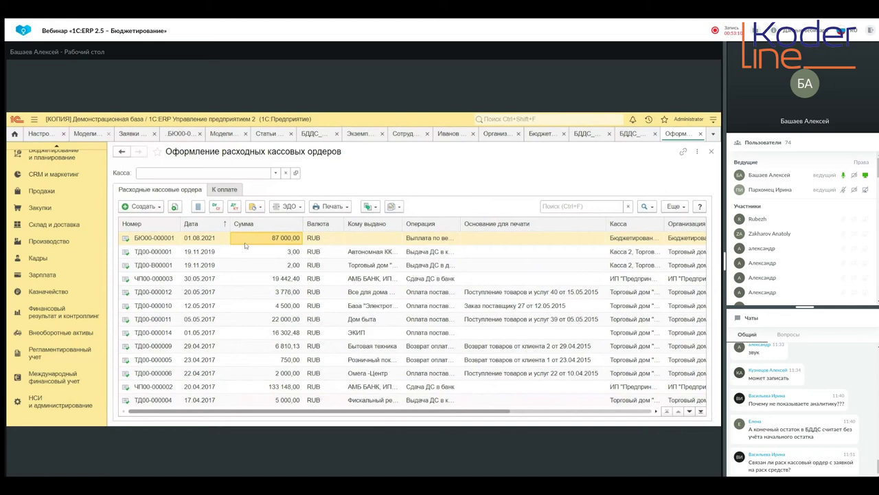
# Step: Open the selected salary payout cash order and examine its linked Ведомость and the payroll sheet number field
pyautogui.press('Return')
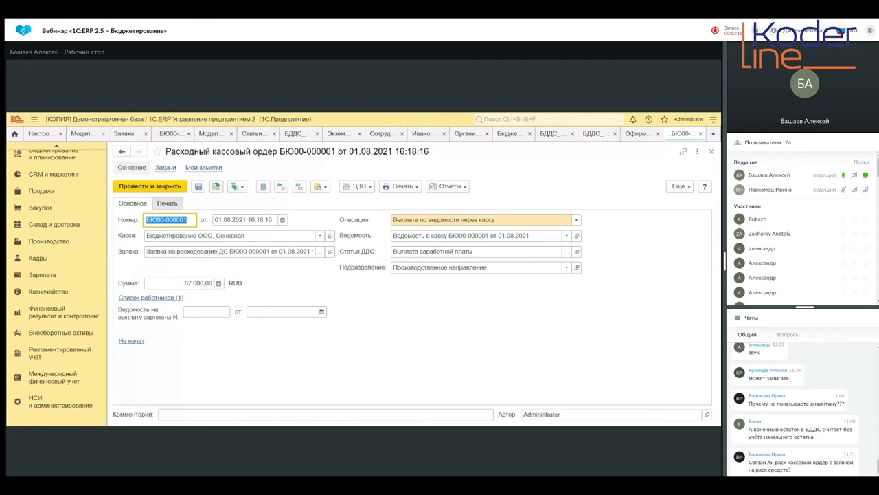
pyautogui.click(206, 311)
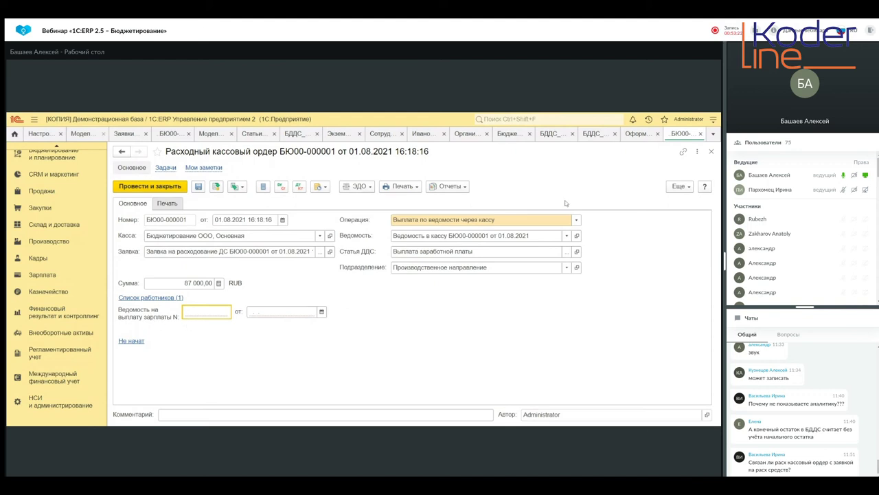
pyautogui.click(505, 235)
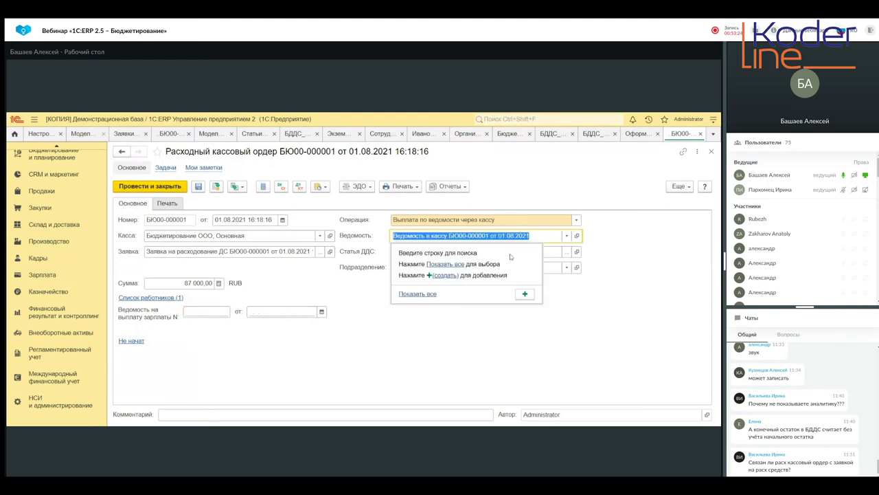
pyautogui.press('Escape')
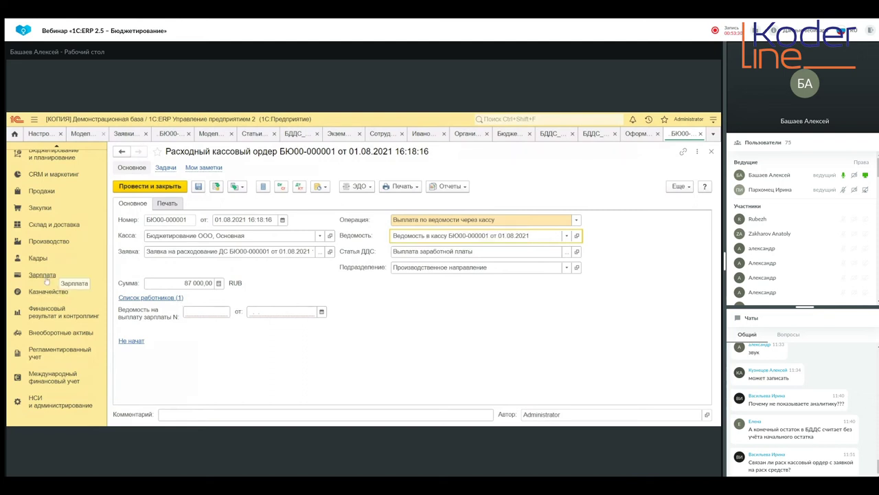
# Step: Look through the Зарплата section for the Выплаты documents, including Ведомости в кассу, and return to the cash order
pyautogui.click(47, 280)
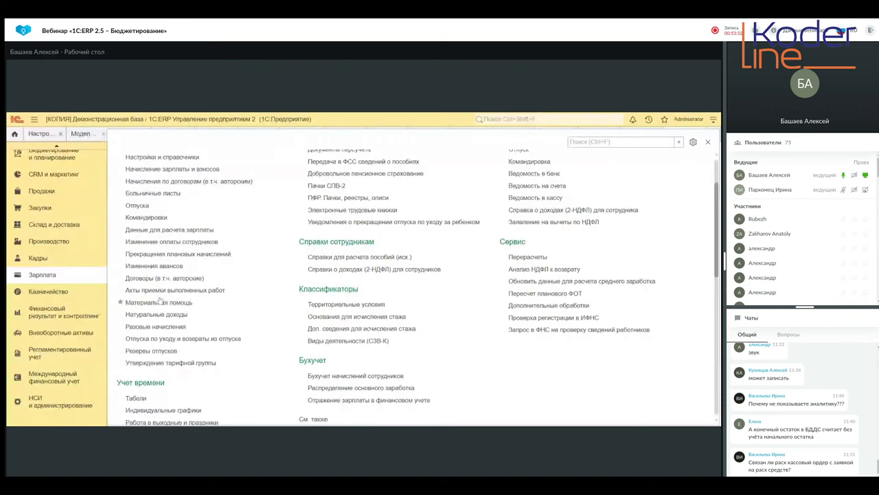
pyautogui.scroll(-5, 167, 306)
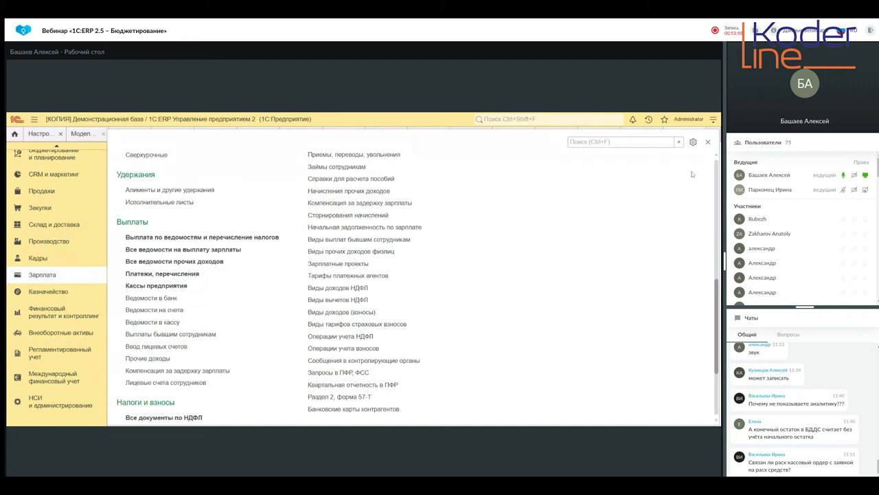
pyautogui.click(708, 142)
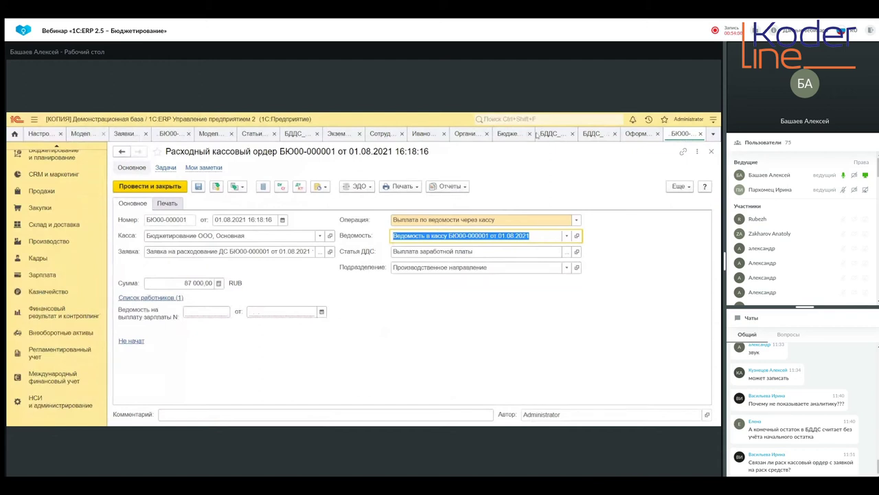
# Step: Return to the БДДС_План-Факт report for 2021 and review the plan and fact figures from July to December
pyautogui.click(711, 135)
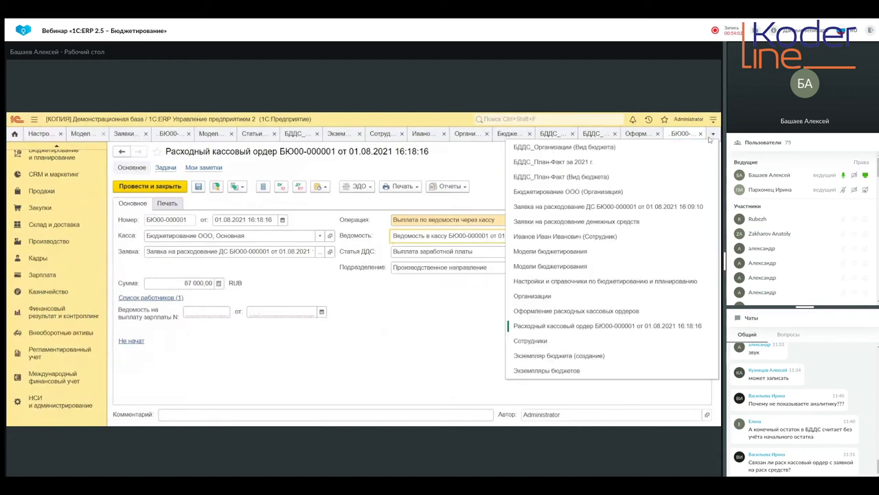
pyautogui.click(544, 178)
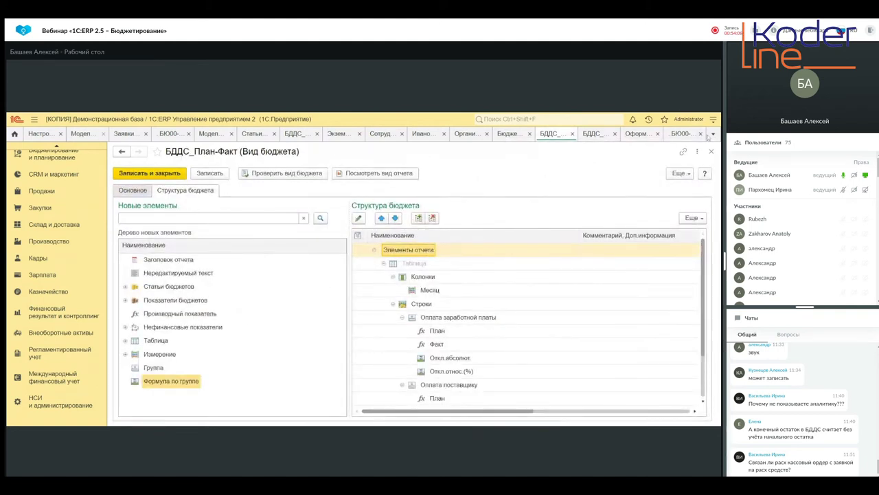
pyautogui.click(713, 134)
pyautogui.click(577, 164)
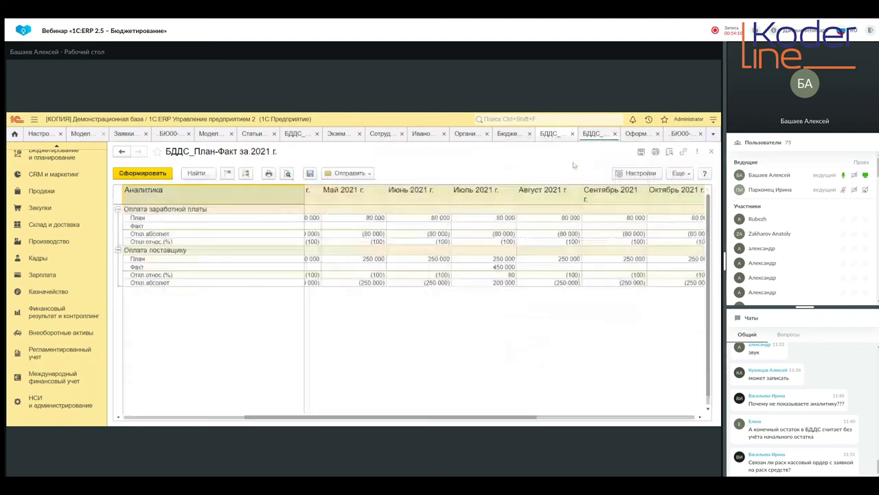
pyautogui.moveTo(474, 413); pyautogui.dragTo(593, 395)
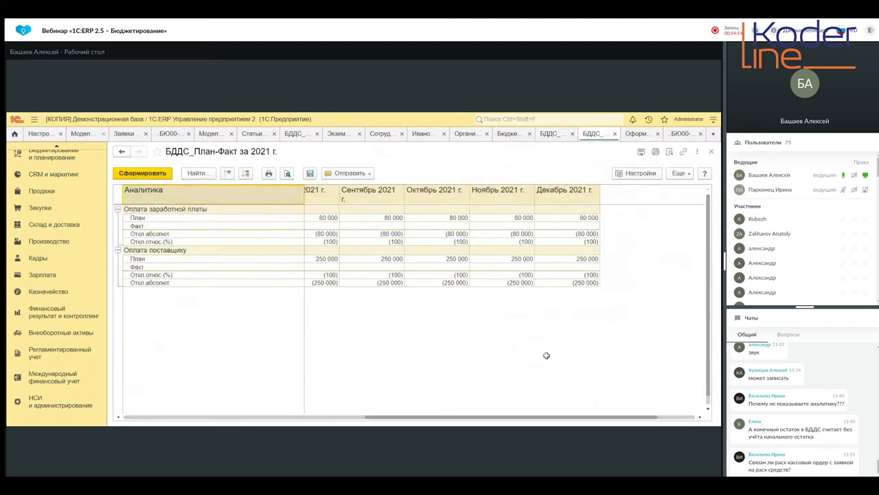
pyautogui.moveTo(386, 418); pyautogui.dragTo(330, 417)
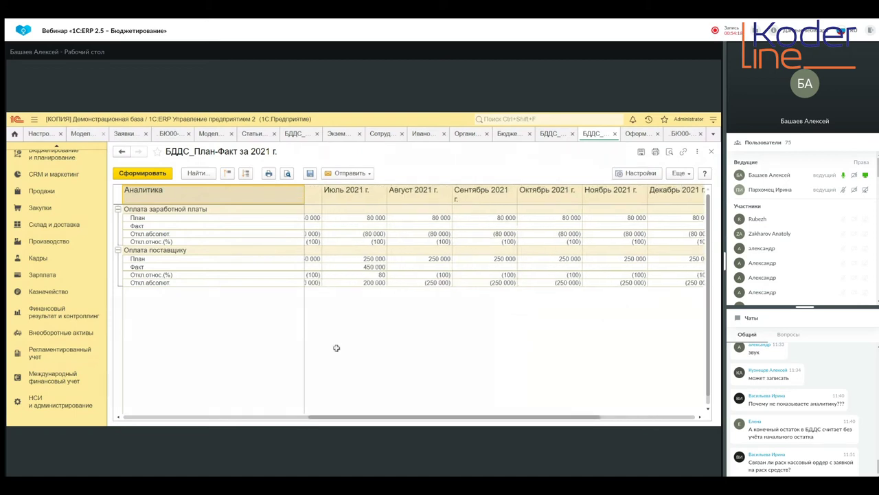
# Step: Inspect the July 2021 fact, relative deviation and absolute deviation under Оплата поставщику, and review the first months of the year
pyautogui.doubleClick(358, 267)
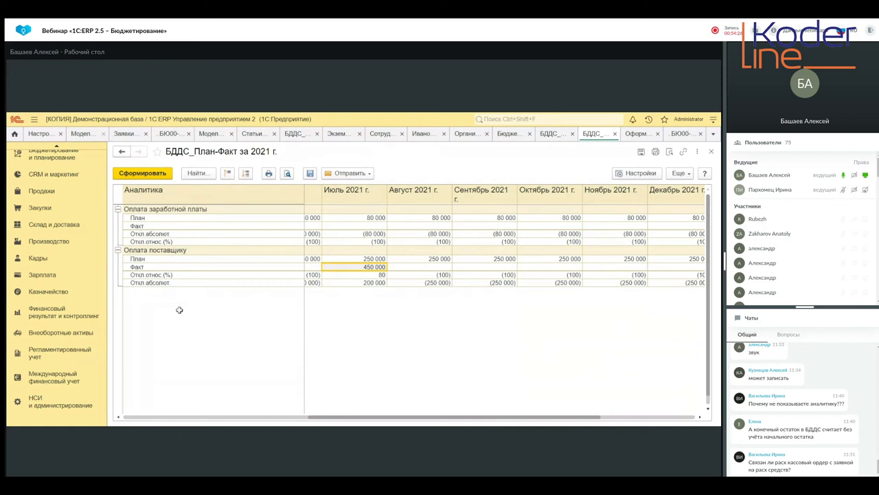
pyautogui.click(243, 274)
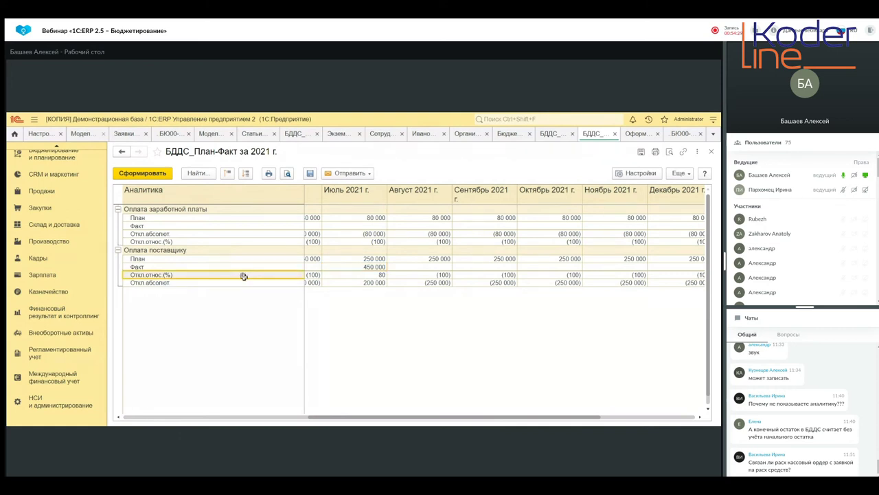
pyautogui.click(378, 275)
pyautogui.click(374, 282)
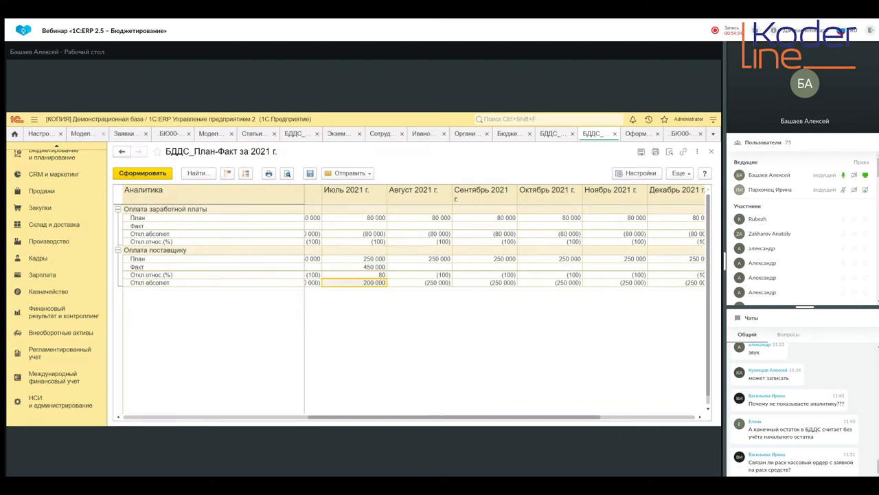
pyautogui.moveTo(336, 416); pyautogui.dragTo(153, 417)
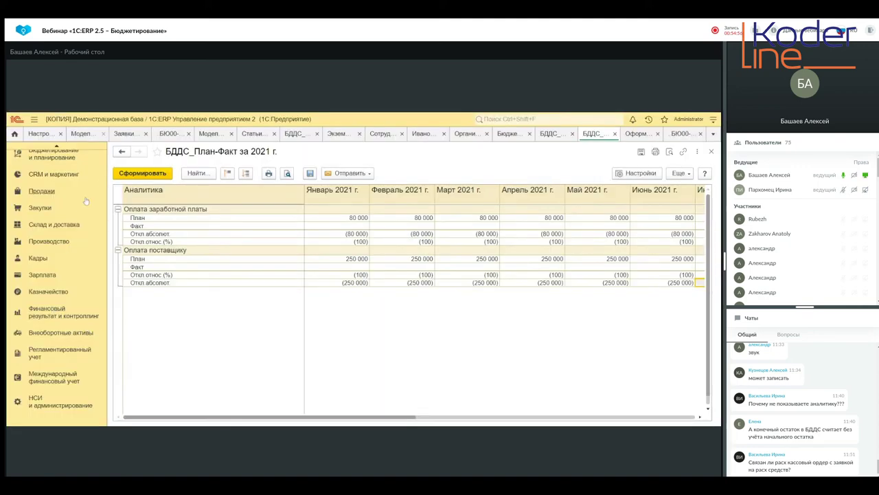
# Step: Open the План подготовки бюджетов of the Бюджеты Организации model, expand the Вебинар group and review its three stages
pyautogui.click(82, 134)
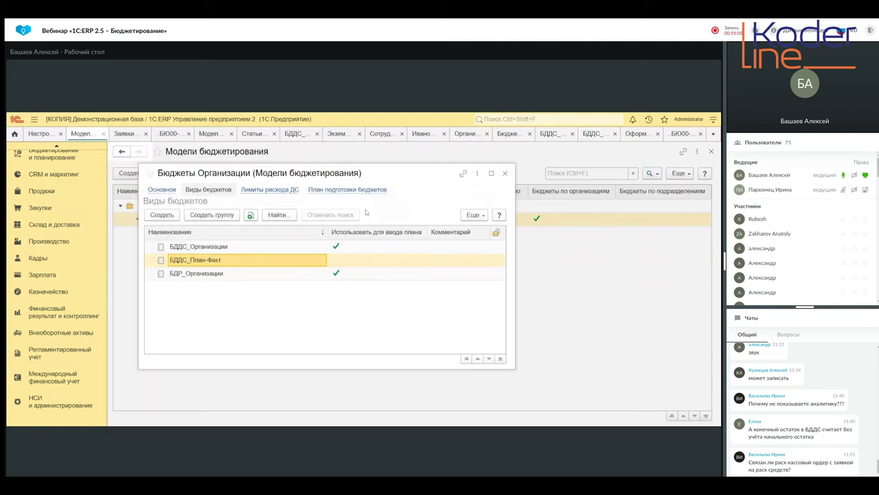
pyautogui.click(334, 191)
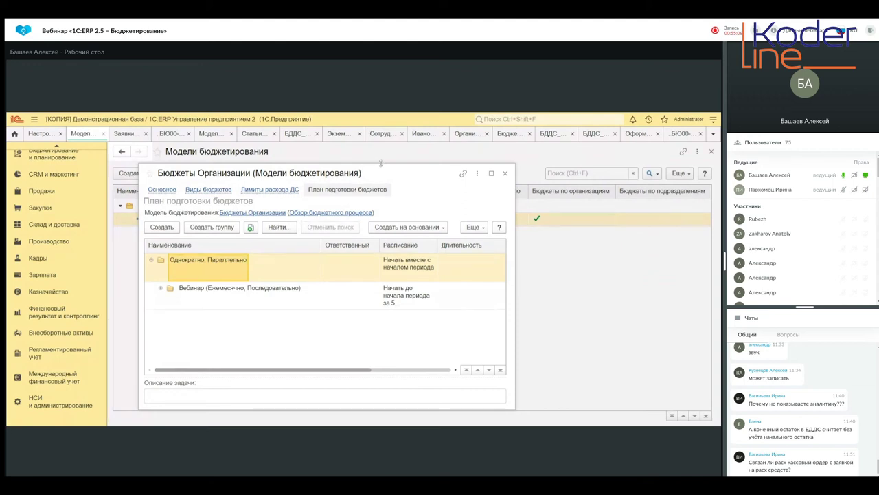
pyautogui.moveTo(382, 164); pyautogui.dragTo(370, 141)
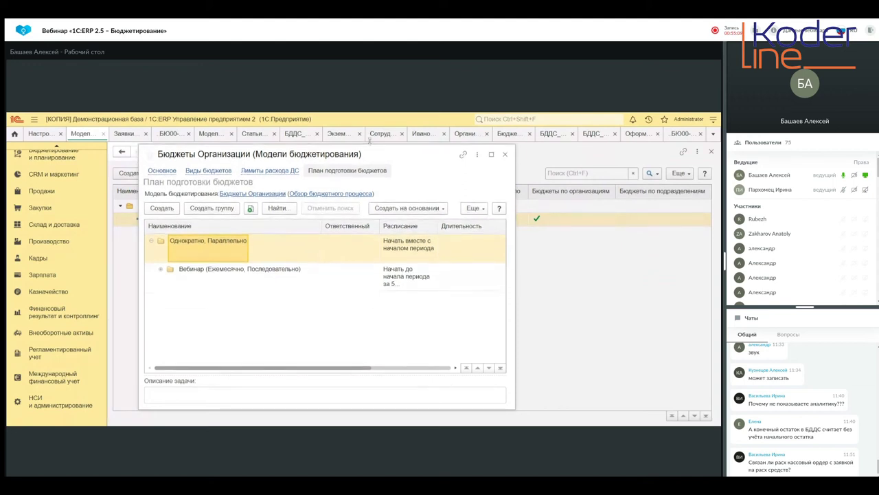
pyautogui.click(161, 269)
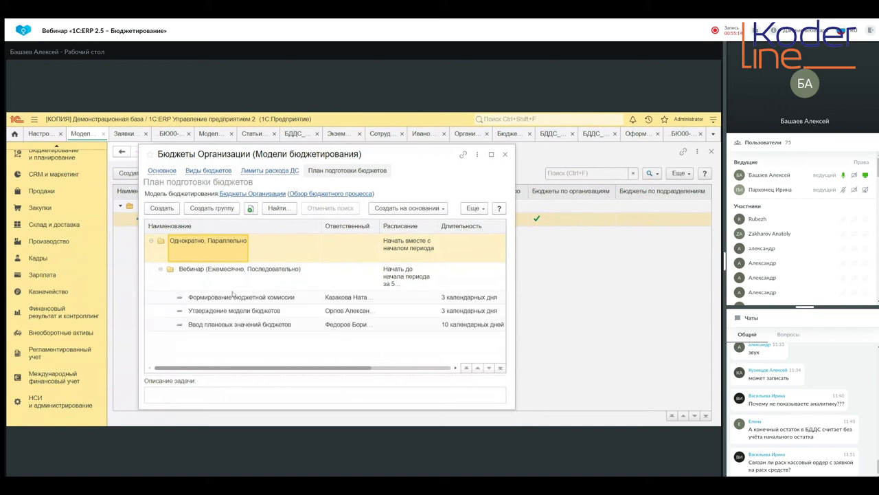
pyautogui.click(229, 298)
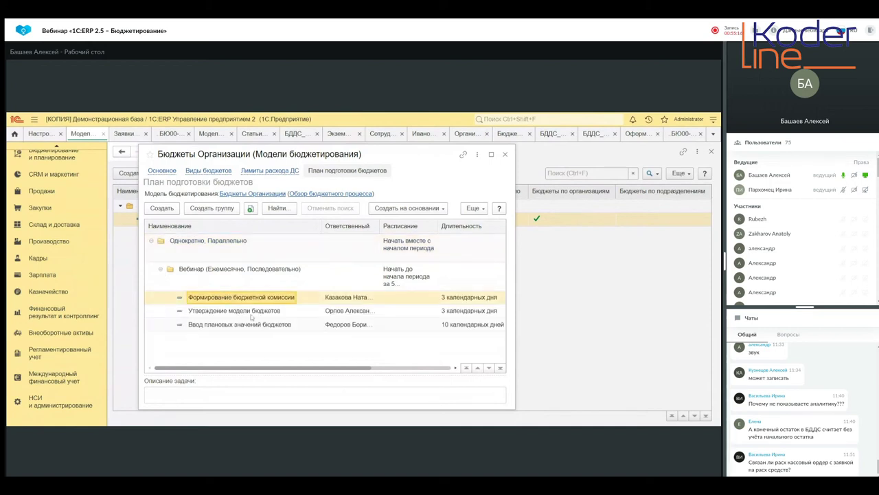
pyautogui.click(251, 315)
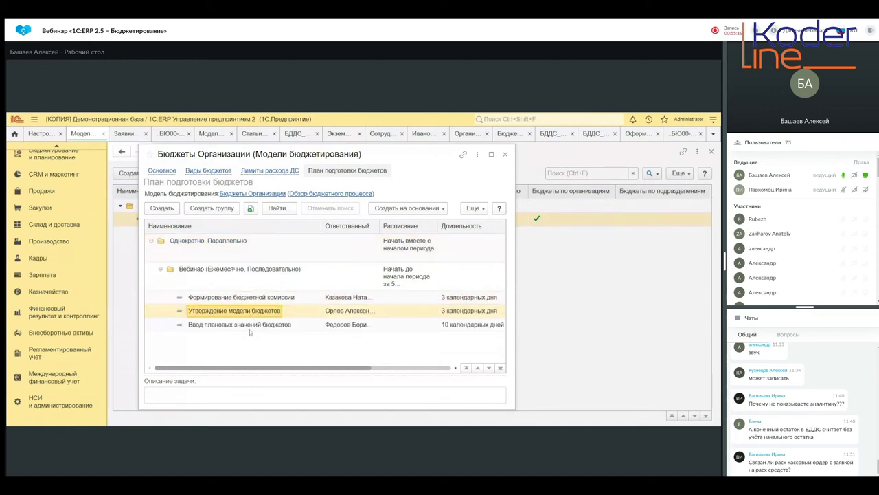
pyautogui.click(250, 328)
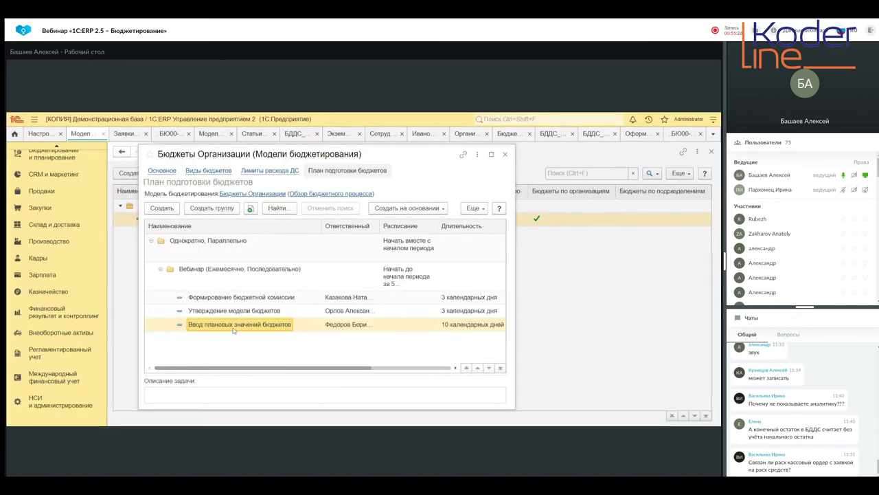
# Step: Examine the settings of the Формирование бюджетной комиссии stage, including its order number, and close the stage and the budgeting model
pyautogui.click(231, 301)
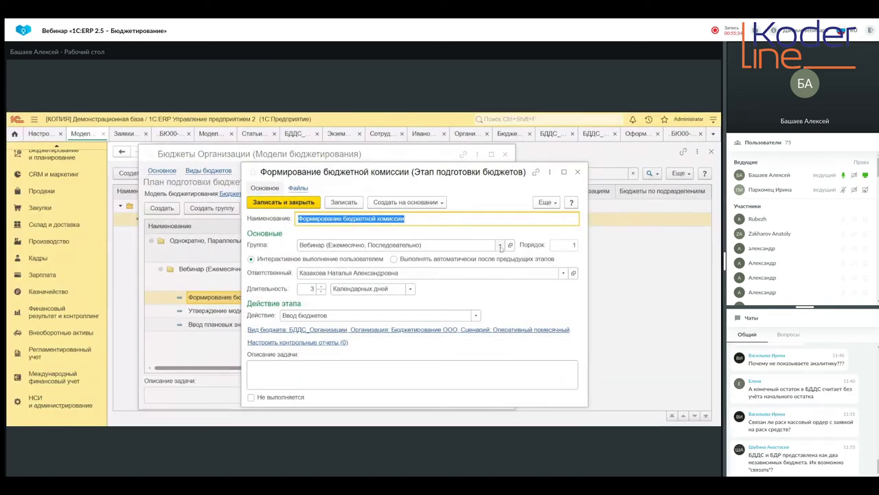
pyautogui.click(564, 244)
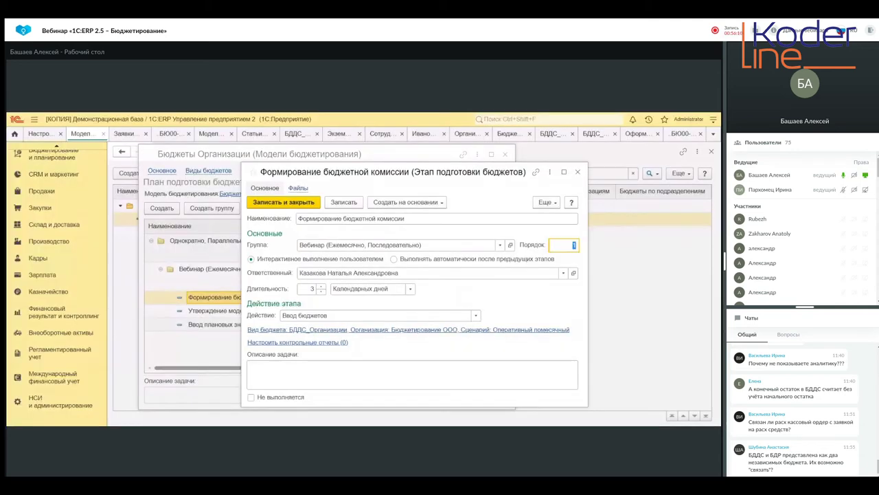
pyautogui.click(578, 172)
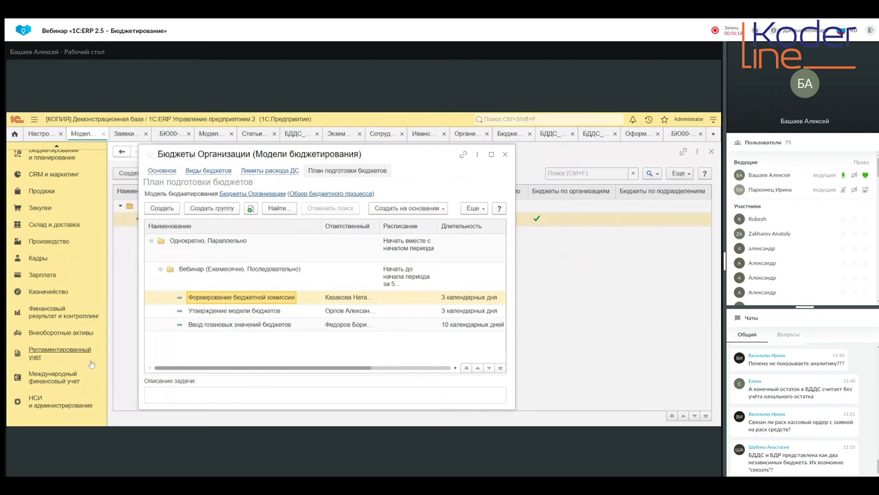
pyautogui.click(505, 155)
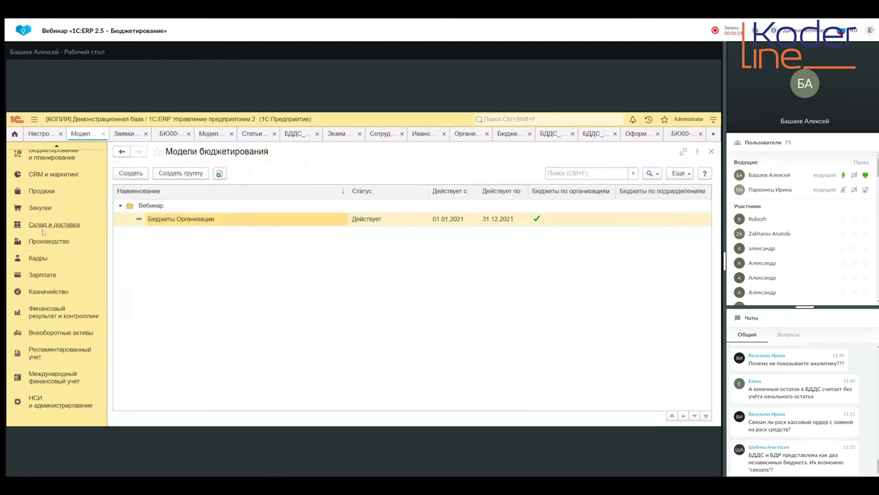
# Step: Open the Монитор бюджетных процессов report from Бюджетирование и планирование and view the 2021 timeline
pyautogui.scroll(1, 45, 164)
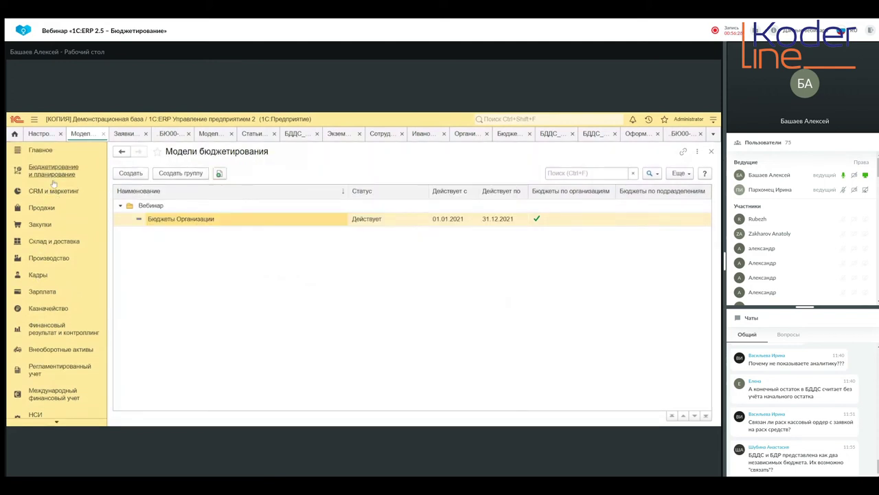
pyautogui.click(53, 180)
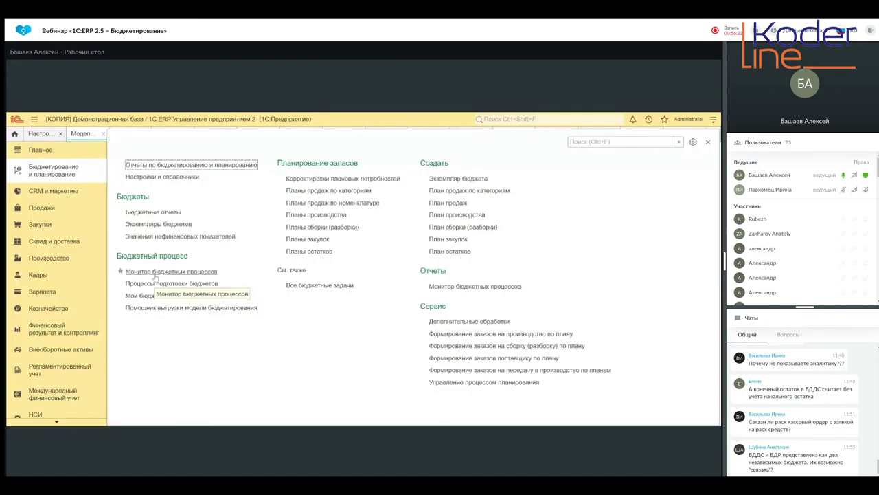
pyautogui.click(155, 274)
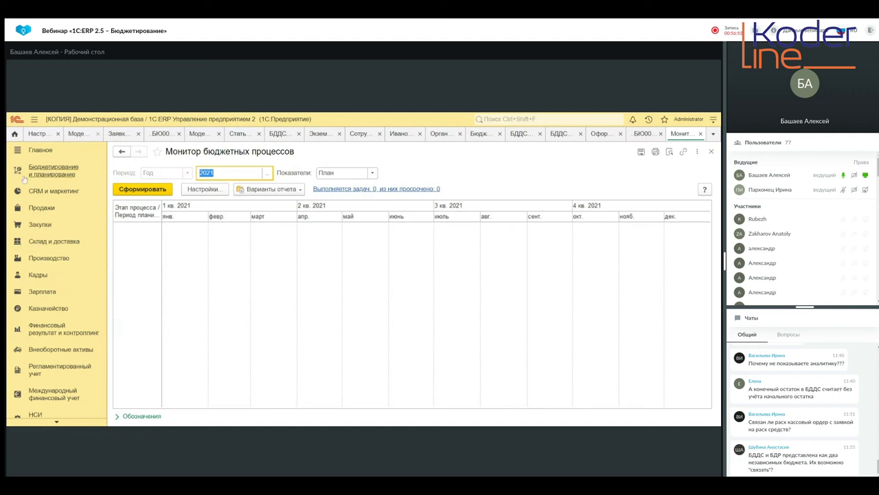
# Step: Start a new process in Процессы подготовки бюджетов and choose Бюджеты Организации as its model
pyautogui.click(54, 171)
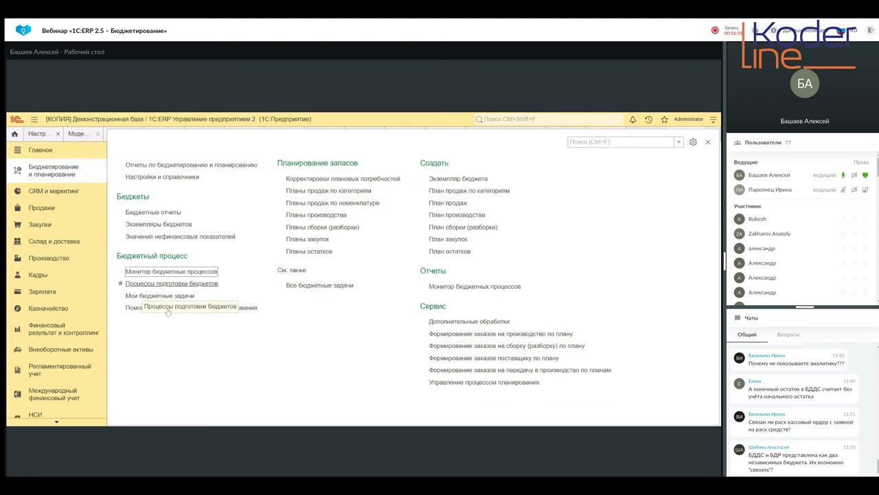
pyautogui.click(168, 284)
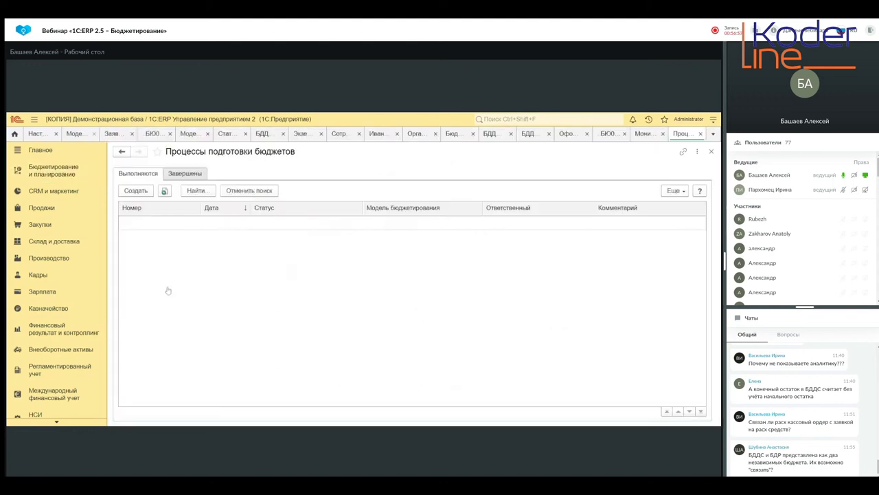
pyautogui.click(136, 193)
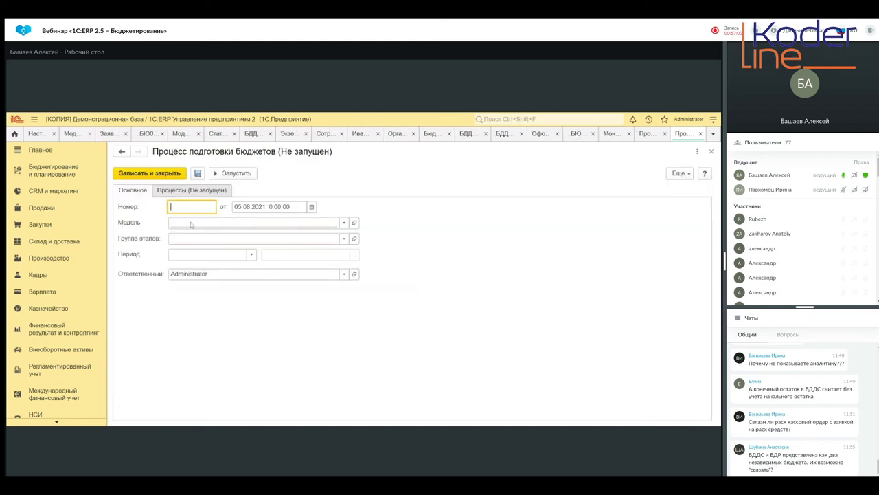
pyautogui.click(343, 222)
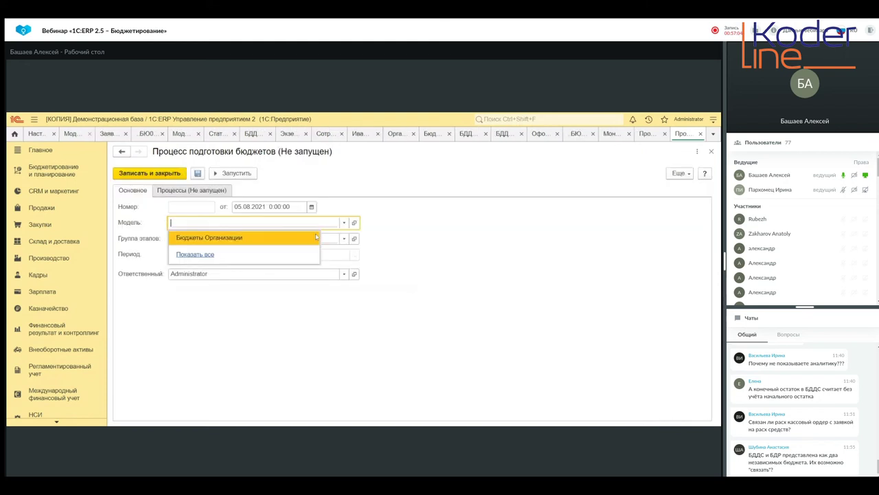
pyautogui.click(269, 237)
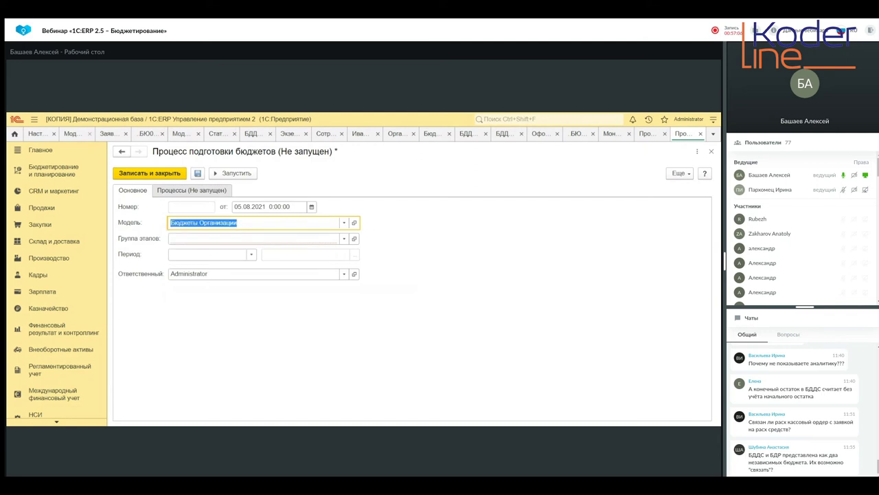
# Step: Set the process's stage group to Вебинар (Ежемесячно, Последовательно), check the available monthly periods and keep Август 2021
pyautogui.click(344, 238)
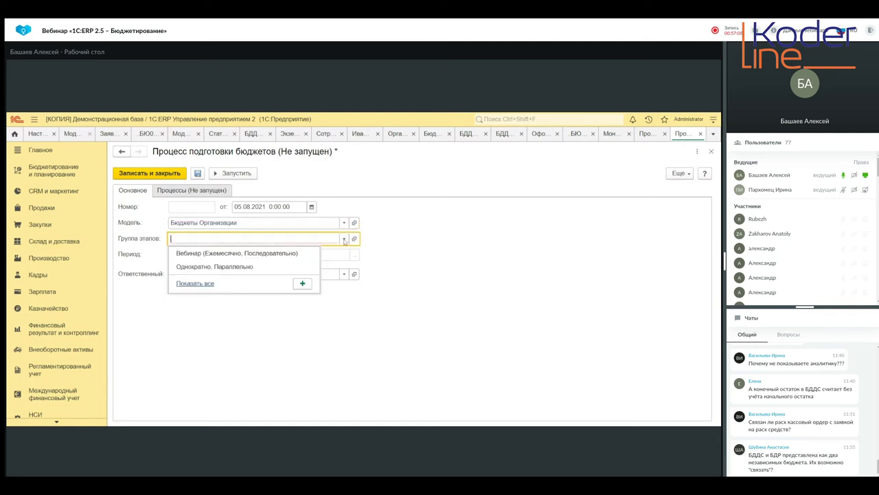
pyautogui.click(237, 253)
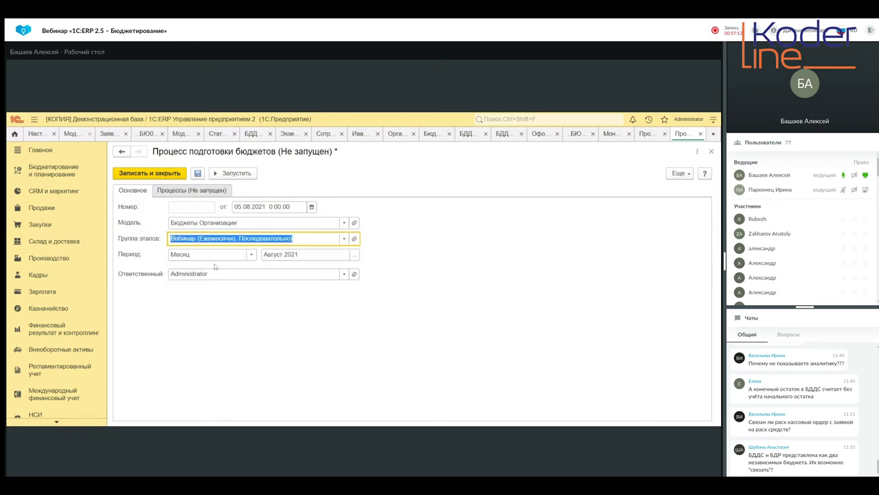
pyautogui.click(356, 255)
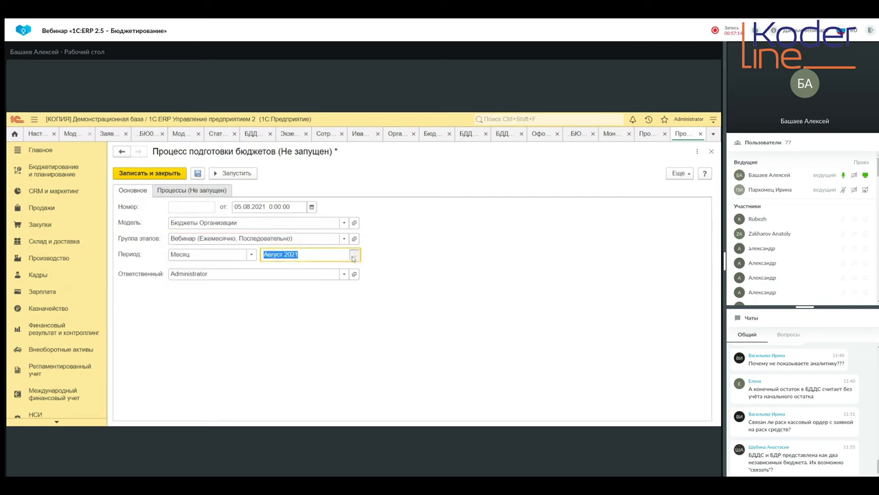
pyautogui.click(355, 256)
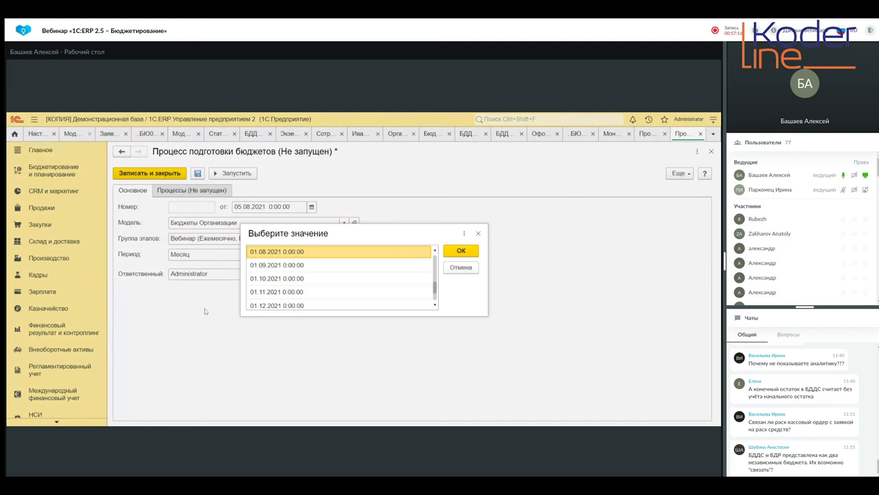
pyautogui.click(472, 268)
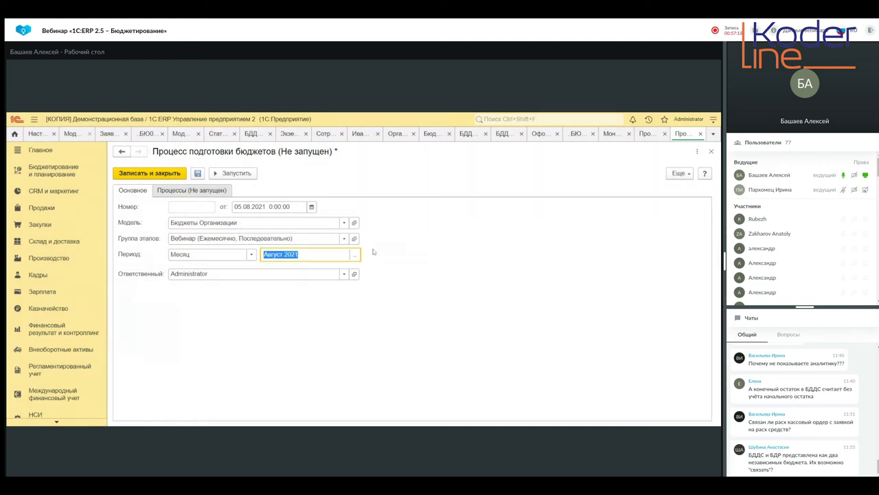
# Step: Launch the budget preparation process and display its list of stages with their responsible persons and durations
pyautogui.click(230, 176)
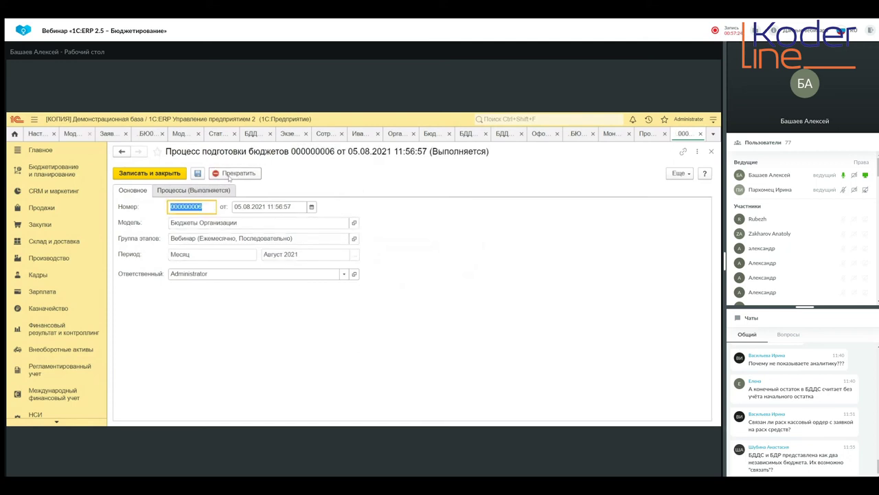
pyautogui.click(199, 191)
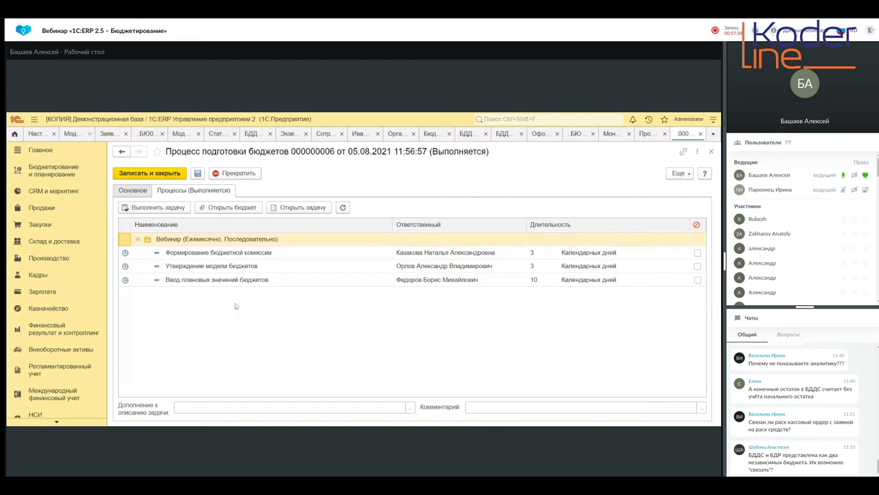
# Step: Return to the open Монитор бюджетных процессов report, regenerate it for 2021 and expand the Обозначения legend
pyautogui.click(713, 134)
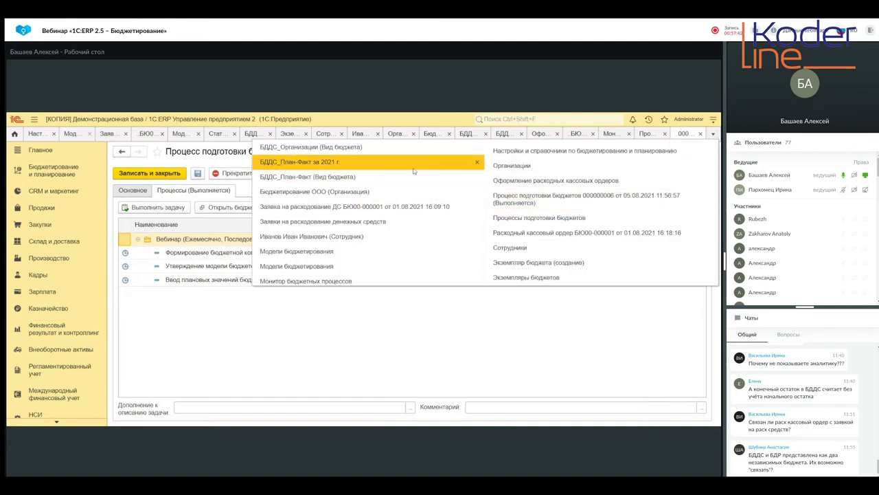
pyautogui.click(345, 281)
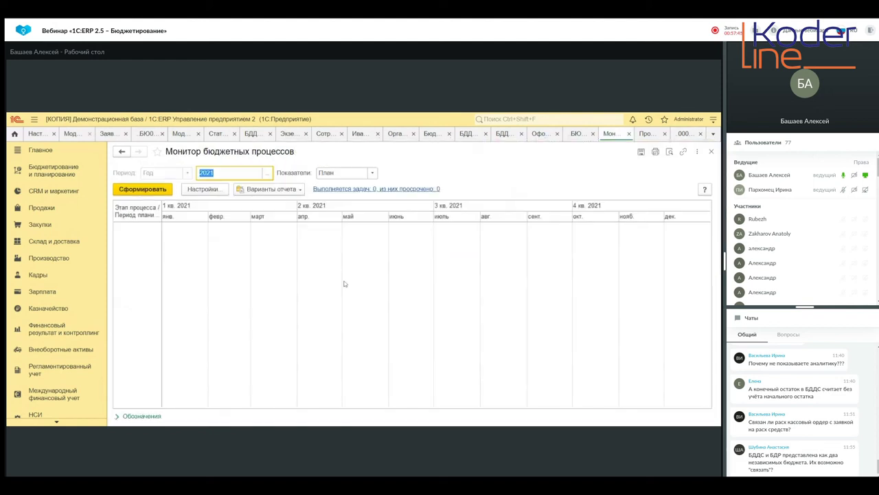
pyautogui.click(138, 189)
pyautogui.click(118, 417)
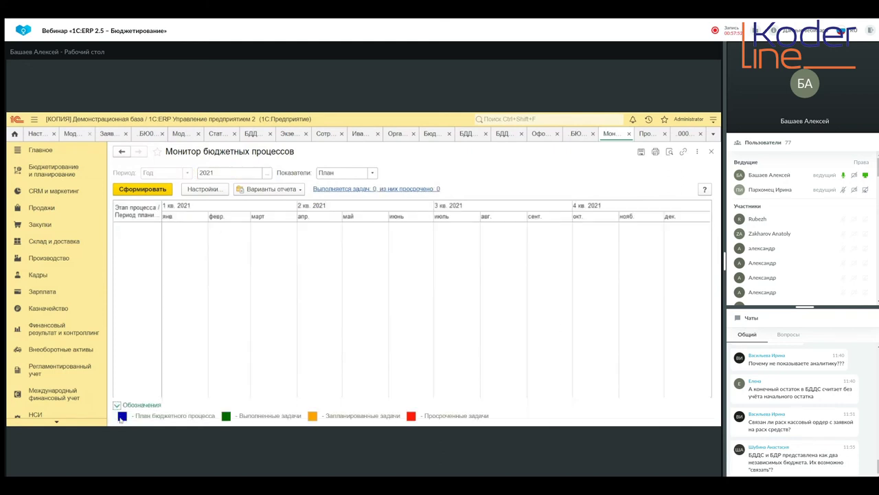